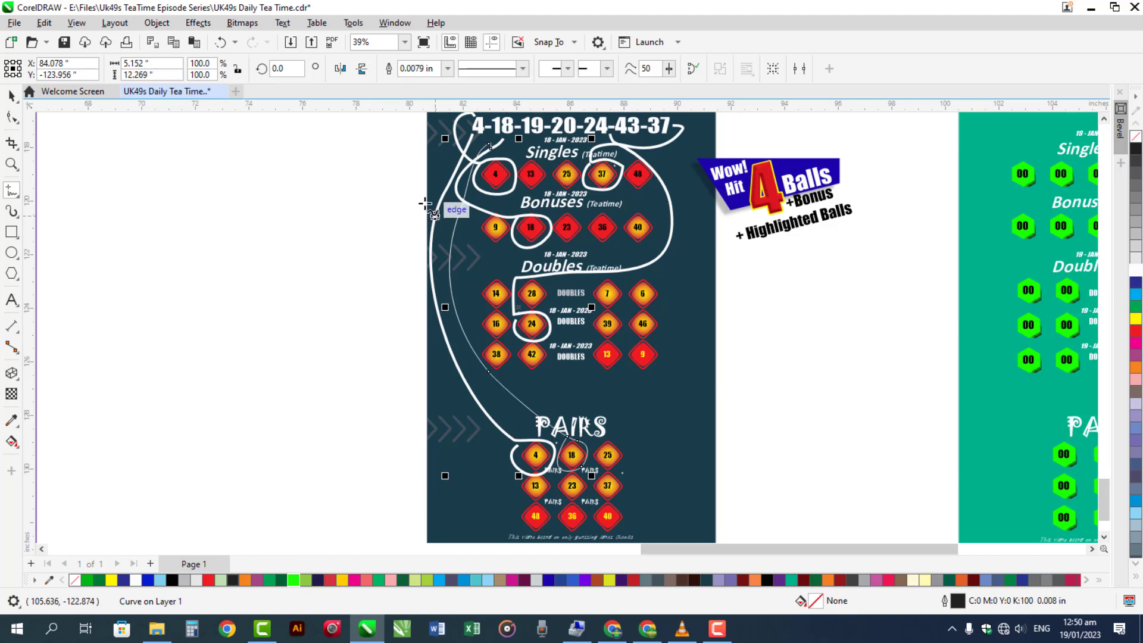
Set the Pairs 18 curve's outline to 0.1 in, and draw a white 0.1 in freehand curve linking the Pairs 37 to the result's 37
{"action": "left_click", "coordinate": [447, 68]}
{"action": "left_click", "coordinate": [438, 180]}
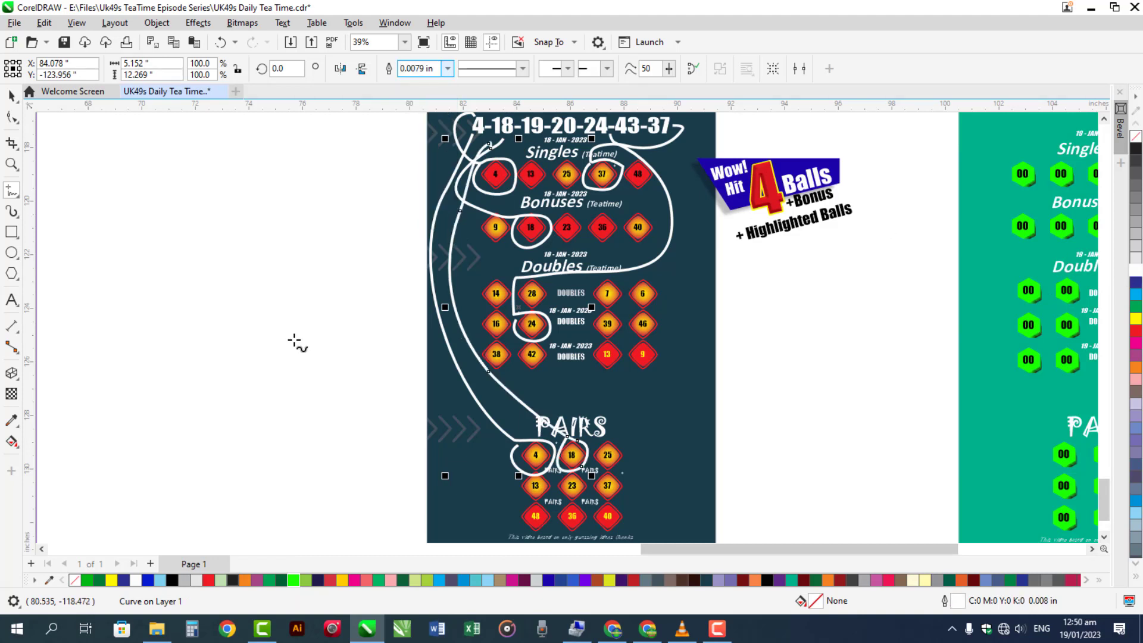
{"action": "mouse_move", "coordinate": [598, 471]}
{"action": "left_mouse_down"}
{"action": "mouse_move", "coordinate": [604, 502]}
{"action": "mouse_move", "coordinate": [622, 501]}
{"action": "mouse_move", "coordinate": [599, 463]}
{"action": "mouse_move", "coordinate": [640, 479]}
{"action": "mouse_move", "coordinate": [634, 497]}
{"action": "mouse_move", "coordinate": [605, 507]}
{"action": "mouse_move", "coordinate": [590, 492]}
{"action": "mouse_move", "coordinate": [599, 471]}
{"action": "mouse_move", "coordinate": [649, 449]}
{"action": "mouse_move", "coordinate": [672, 390]}
{"action": "mouse_move", "coordinate": [684, 282]}
{"action": "mouse_move", "coordinate": [676, 132]}
{"action": "left_mouse_up"}
{"action": "key", "text": "ctrl+z"}
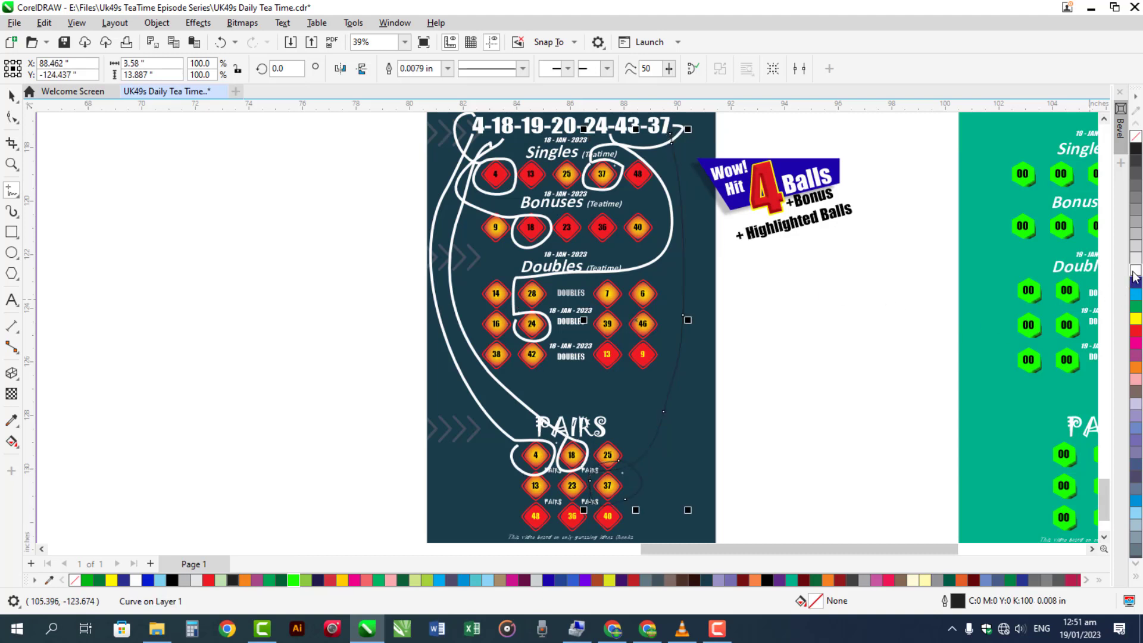
{"action": "left_click", "coordinate": [448, 70]}
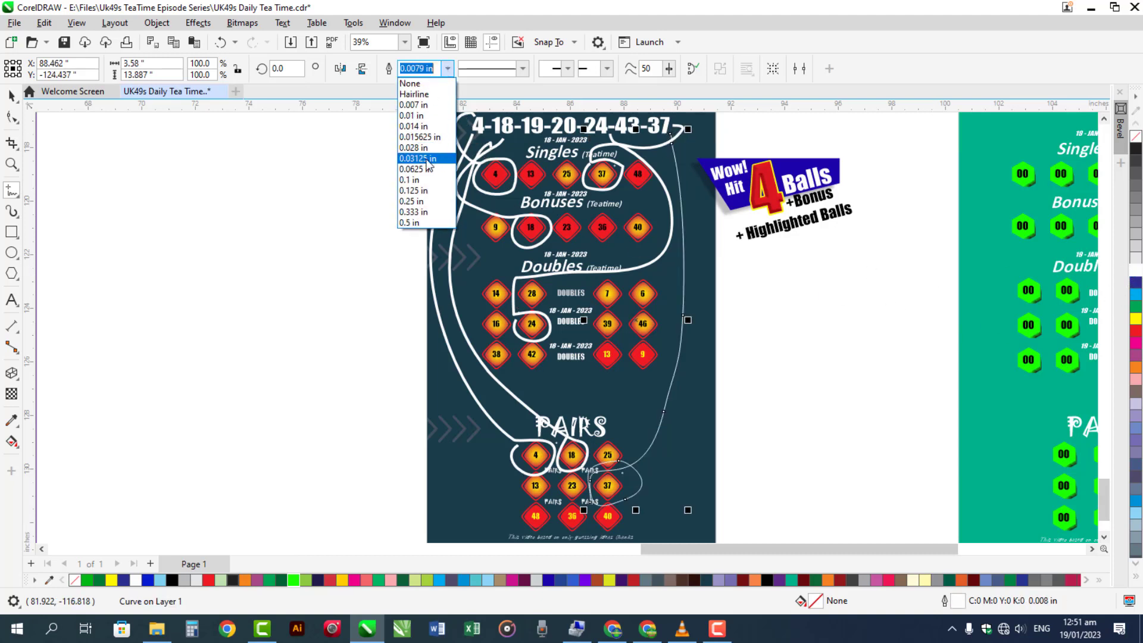
{"action": "left_click", "coordinate": [420, 179]}
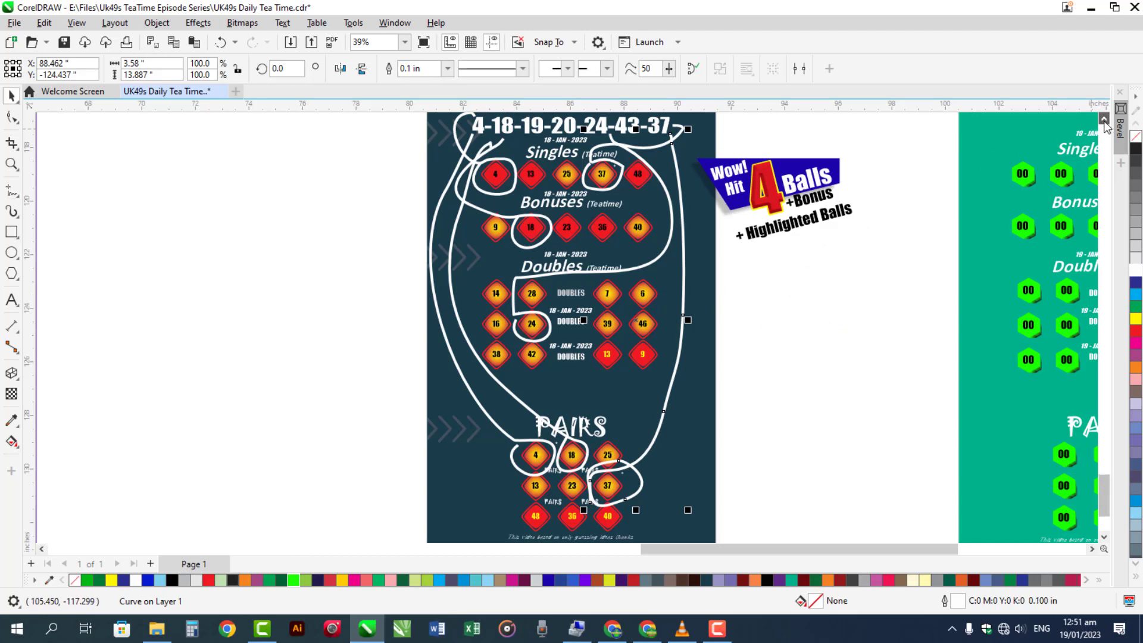
Ring the 4 in the result line with a red 0.1 in ellipse about 0.93 by 1.45 in, and copy it around 18, 24 and 37
{"action": "scroll", "coordinate": [684, 452], "scroll_direction": "up", "scroll_amount": 3}
{"action": "left_click_drag", "start_coordinate": [407, 220], "coordinate": [873, 424]}
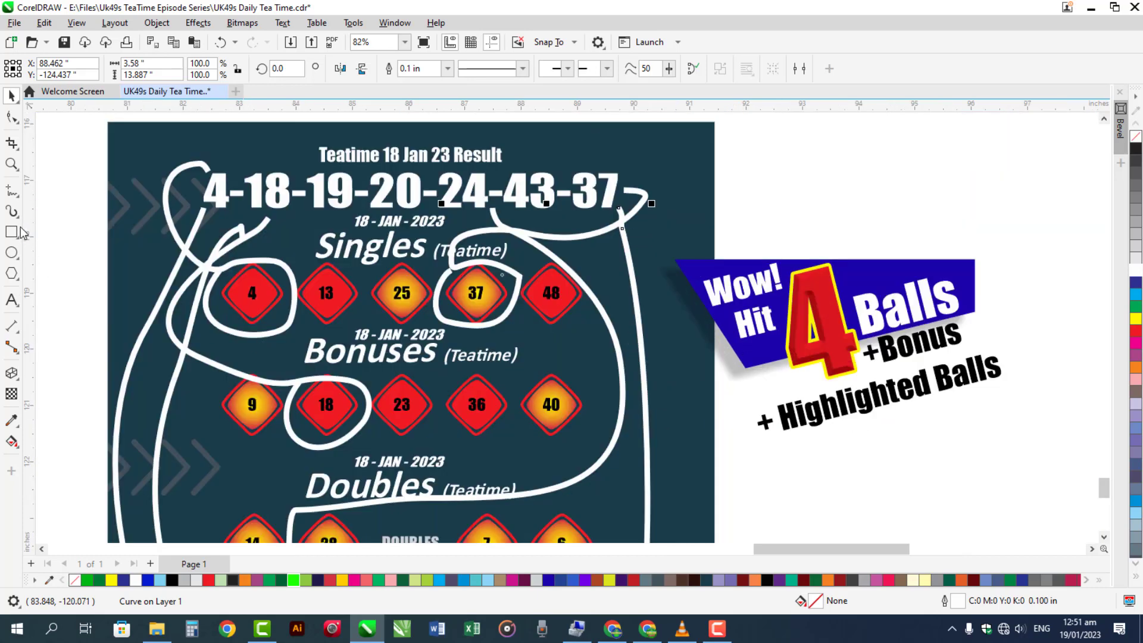
{"action": "left_click", "coordinate": [12, 253]}
{"action": "left_click_drag", "start_coordinate": [187, 148], "coordinate": [241, 233]}
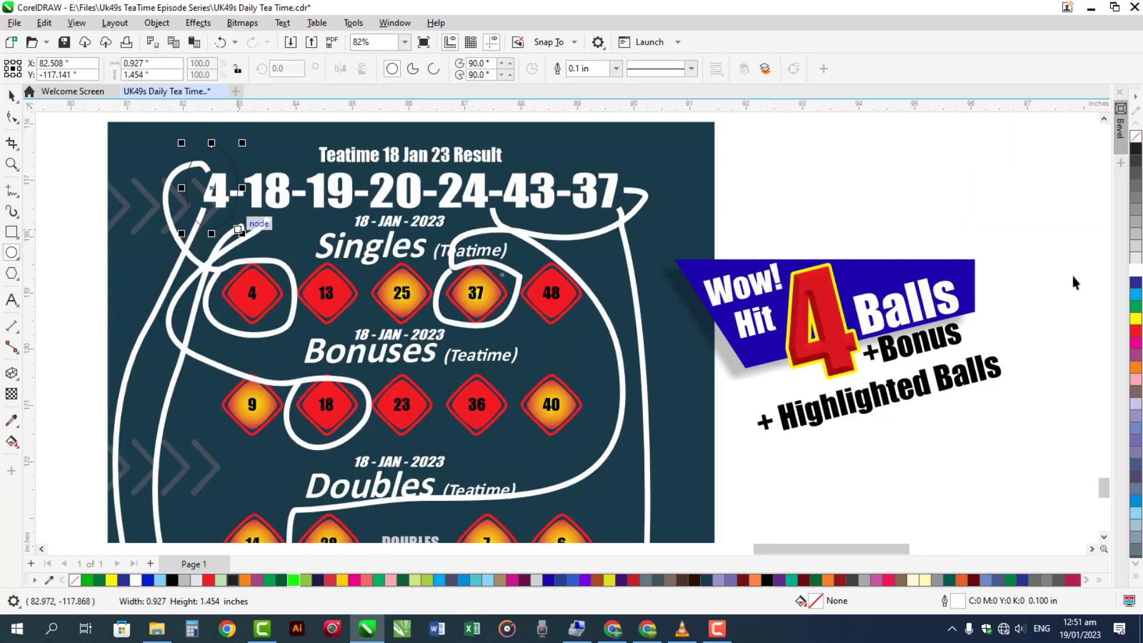
{"action": "right_click", "coordinate": [1136, 332]}
{"action": "left_click", "coordinate": [616, 68]}
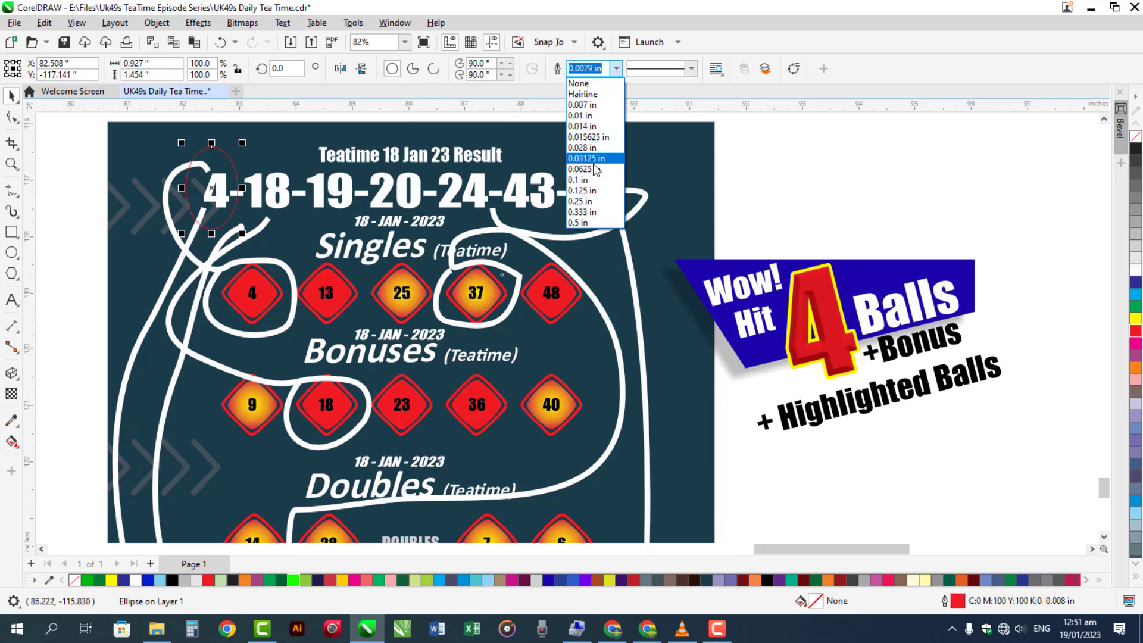
{"action": "left_click", "coordinate": [578, 179]}
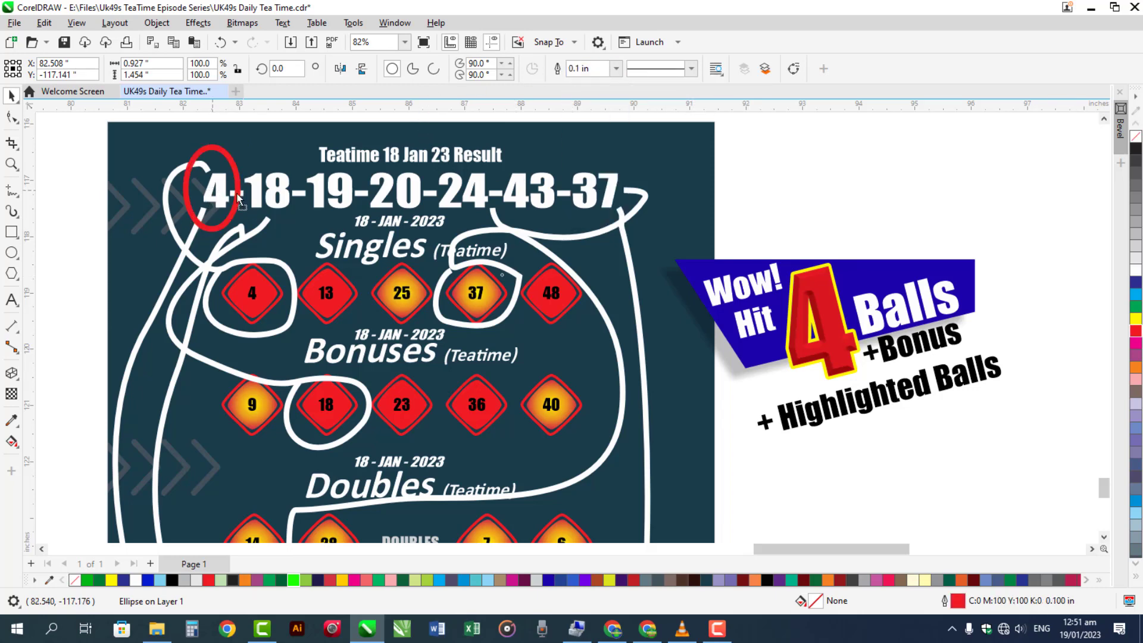
{"action": "left_click_drag", "start_coordinate": [238, 199], "coordinate": [628, 187]}
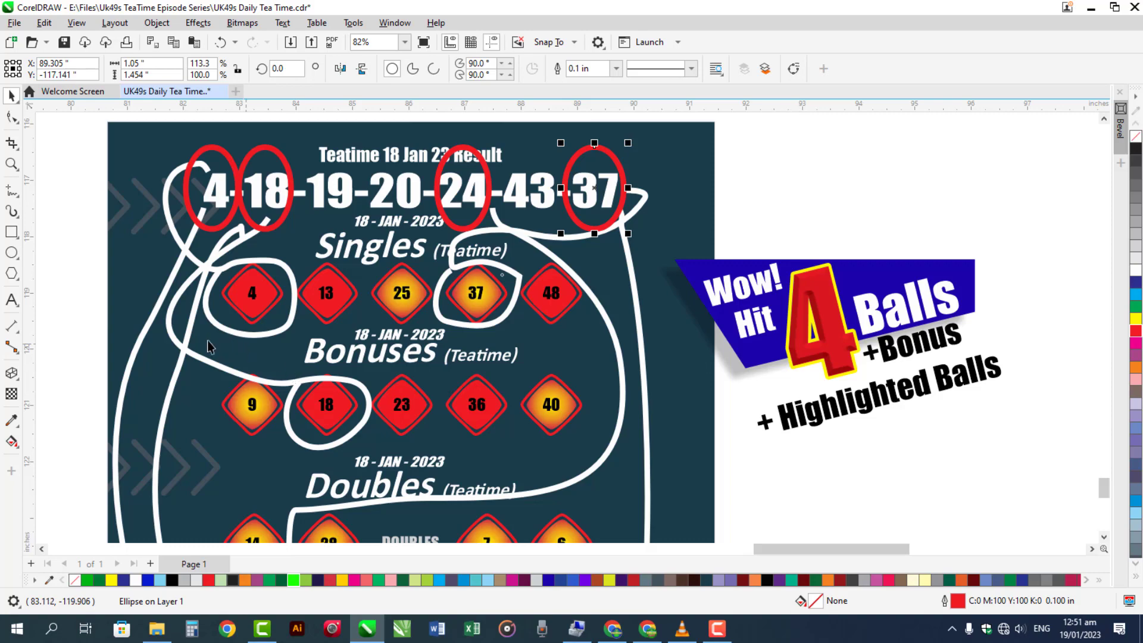
On the green 19 - JAN - 2023 design, move the date above the Singles heading to the right, over the word (Teatime)
{"action": "scroll", "coordinate": [198, 337], "scroll_direction": "down", "scroll_amount": 1}
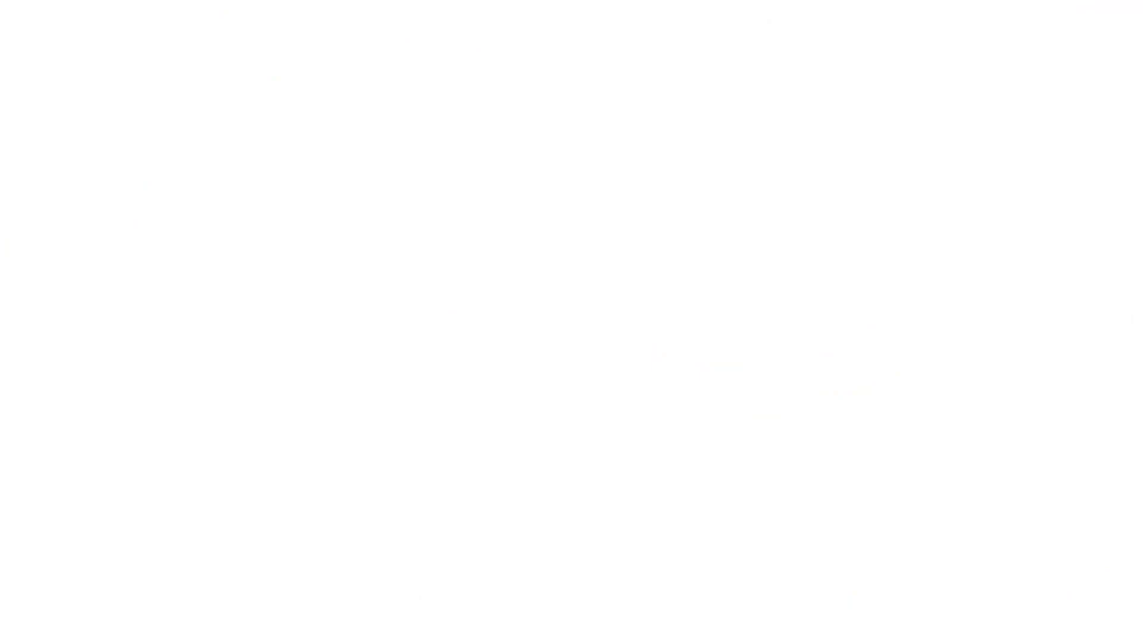
{"action": "left_click", "coordinate": [1092, 549]}
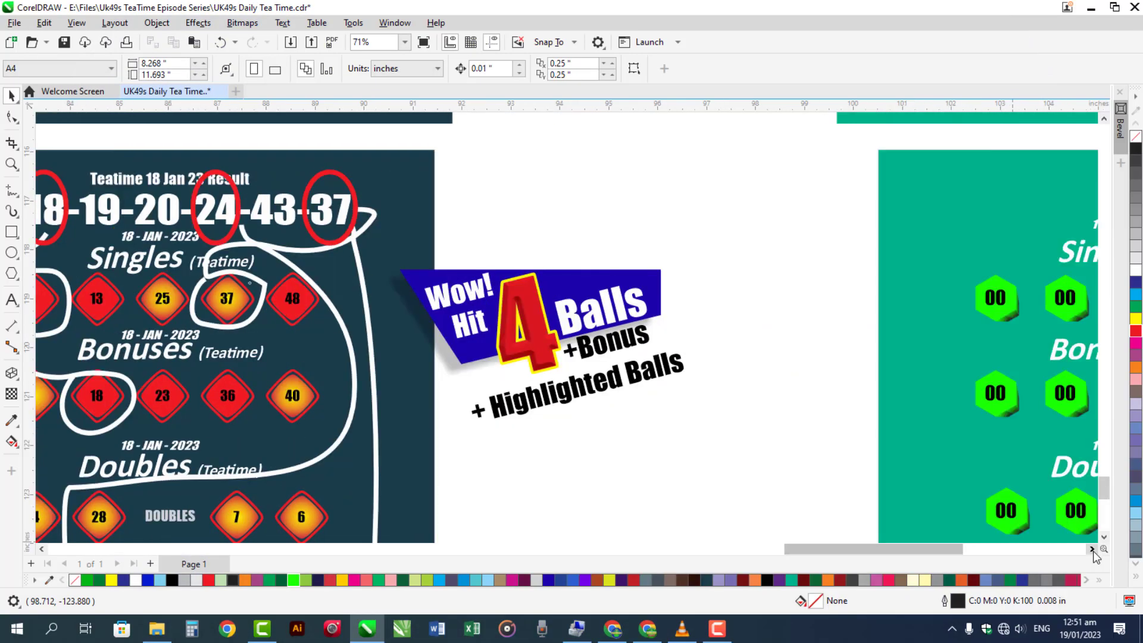
{"action": "left_click", "coordinate": [1092, 548]}
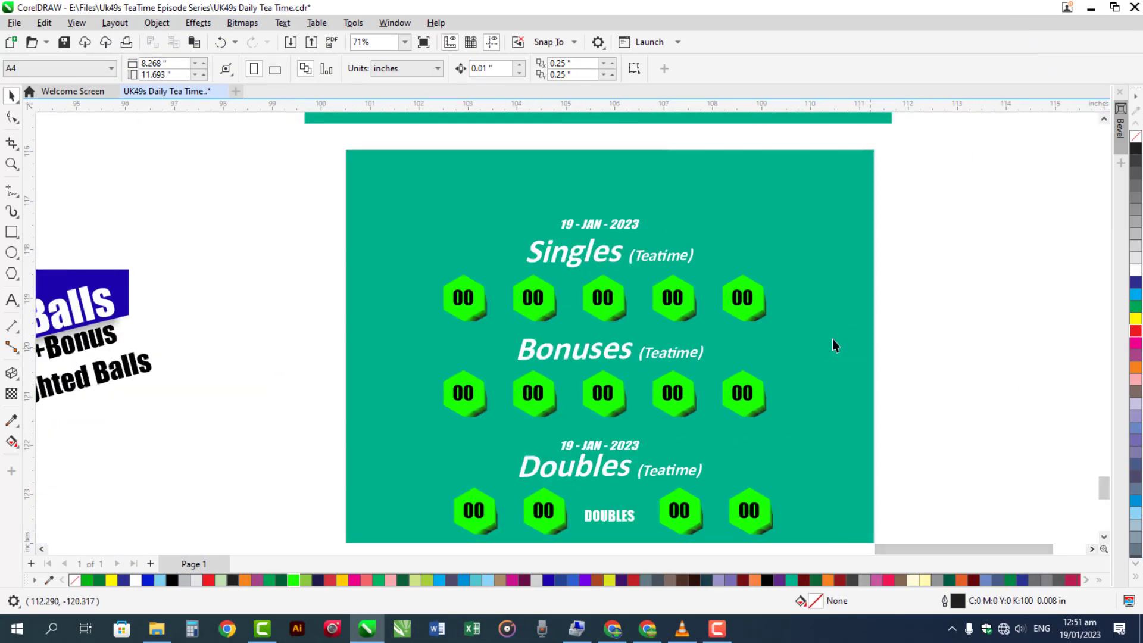
{"action": "left_click_drag", "start_coordinate": [312, 170], "coordinate": [913, 373]}
{"action": "left_click_drag", "start_coordinate": [588, 251], "coordinate": [659, 272]}
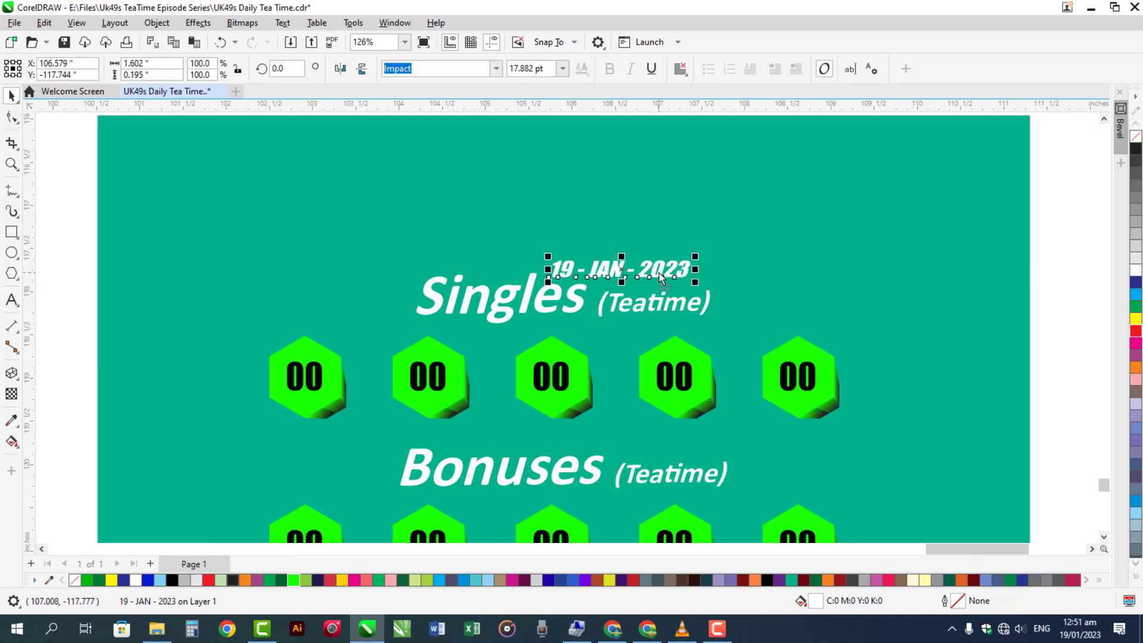
Replace the number in the first Singles hexagon with 8 and centre it horizontally in the hexagon
{"action": "left_click", "coordinate": [319, 375]}
{"action": "key", "text": "F8"}
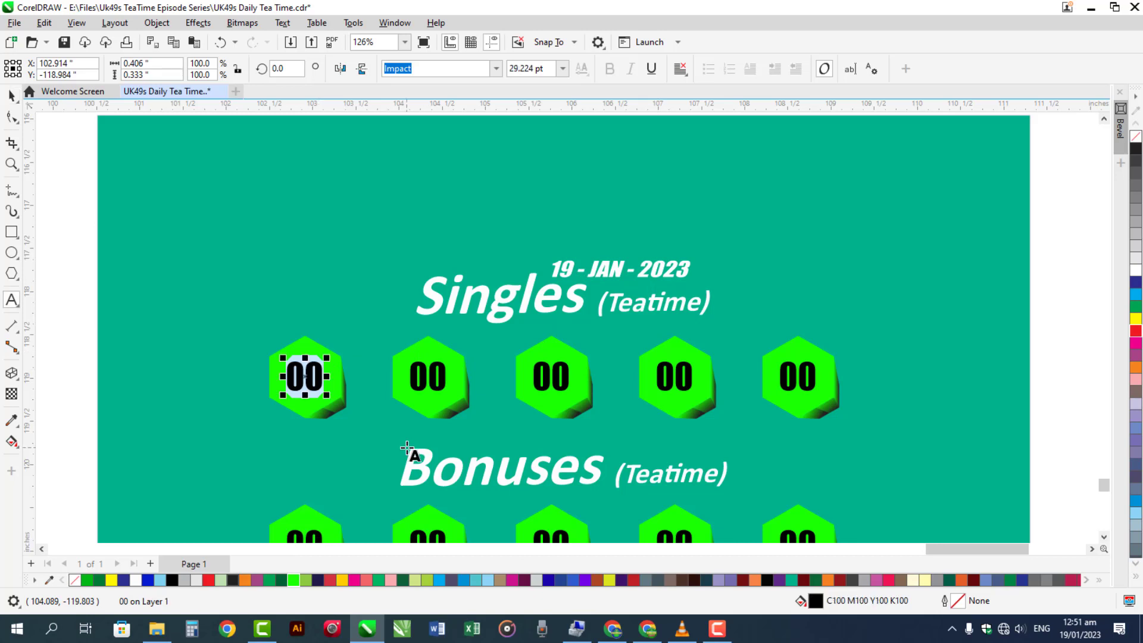
{"action": "type", "text": "8"}
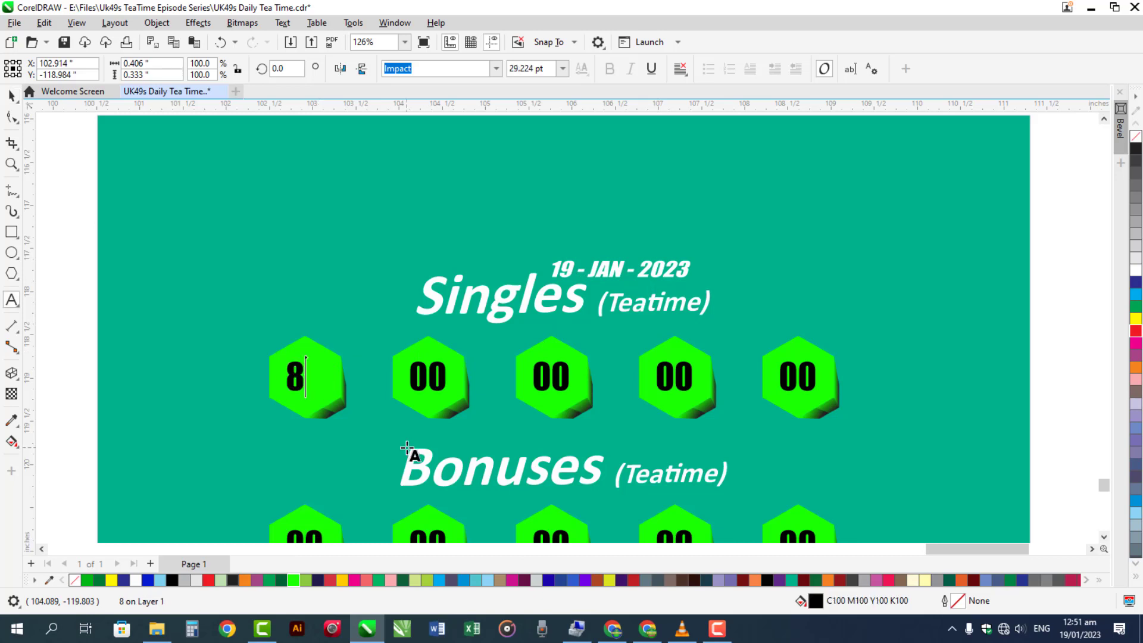
{"action": "key", "text": "ctrl+space"}
{"action": "left_click", "coordinate": [335, 390], "text": "shift"}
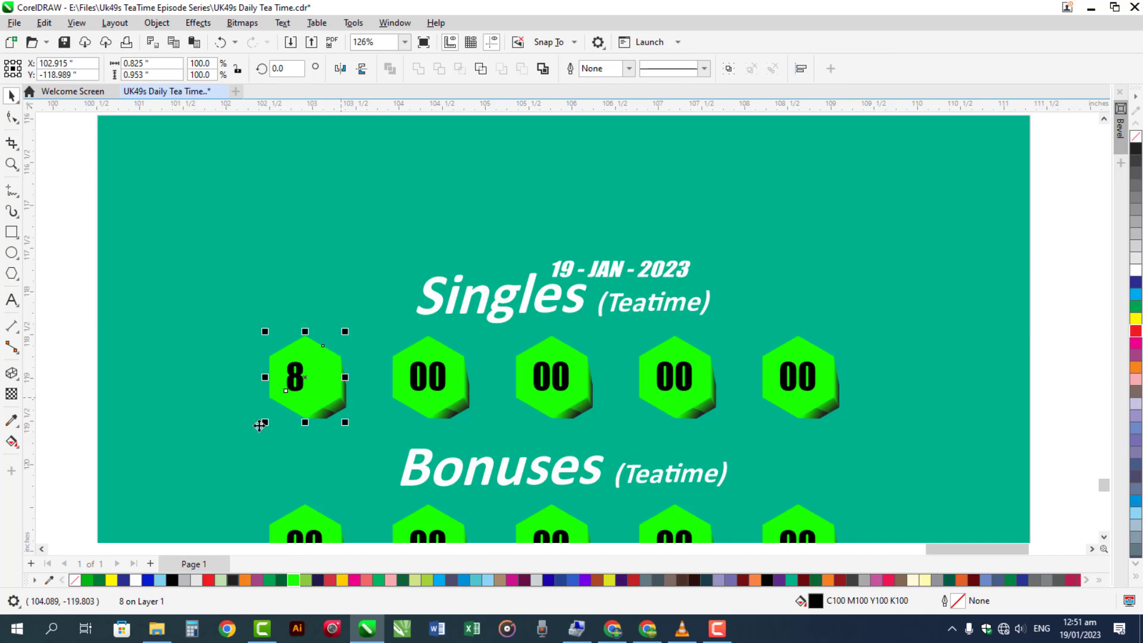
{"action": "key", "text": "c"}
{"action": "key", "text": "Escape"}
Change the numbers in the second and third Singles hexagons to 15 and 23
{"action": "left_click", "coordinate": [414, 395]}
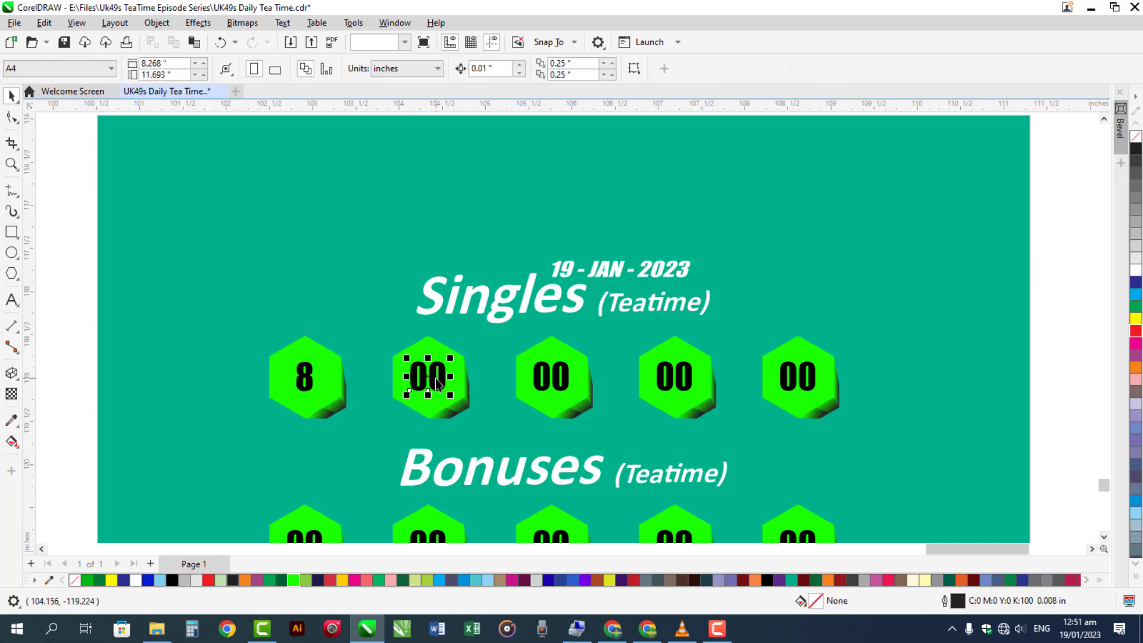
{"action": "key", "text": "F8"}
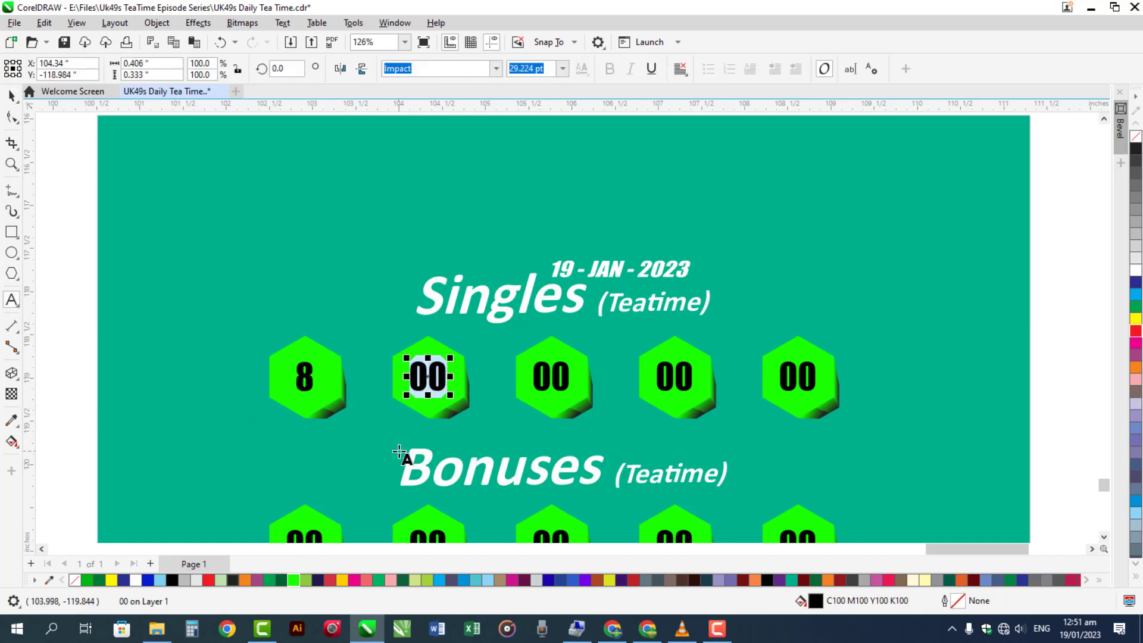
{"action": "type", "text": "15"}
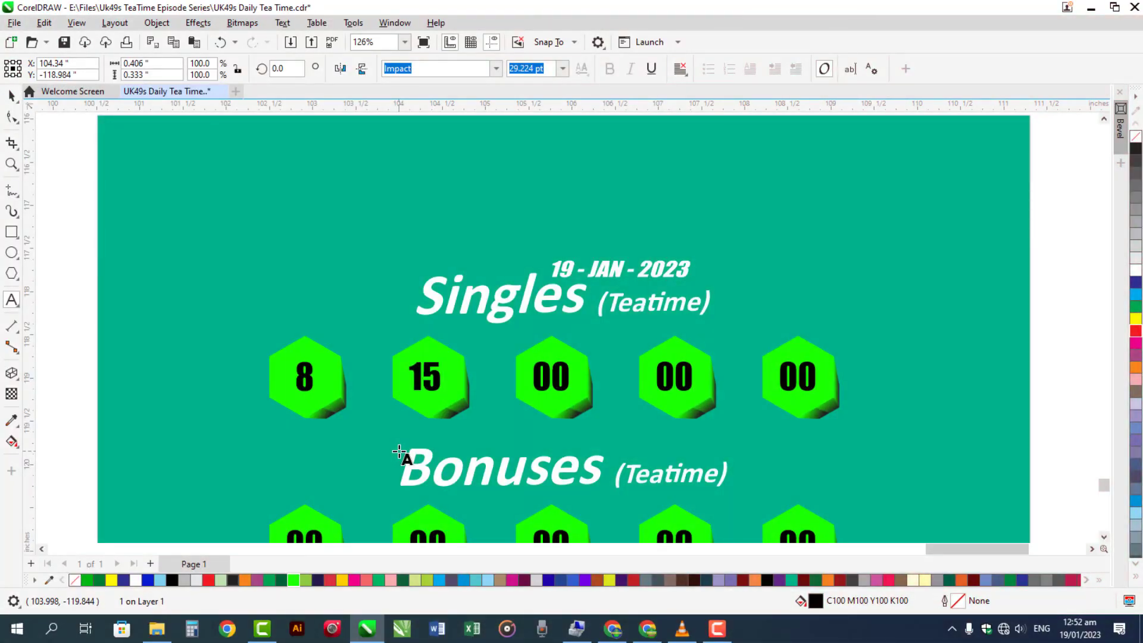
{"action": "key", "text": "ctrl+space"}
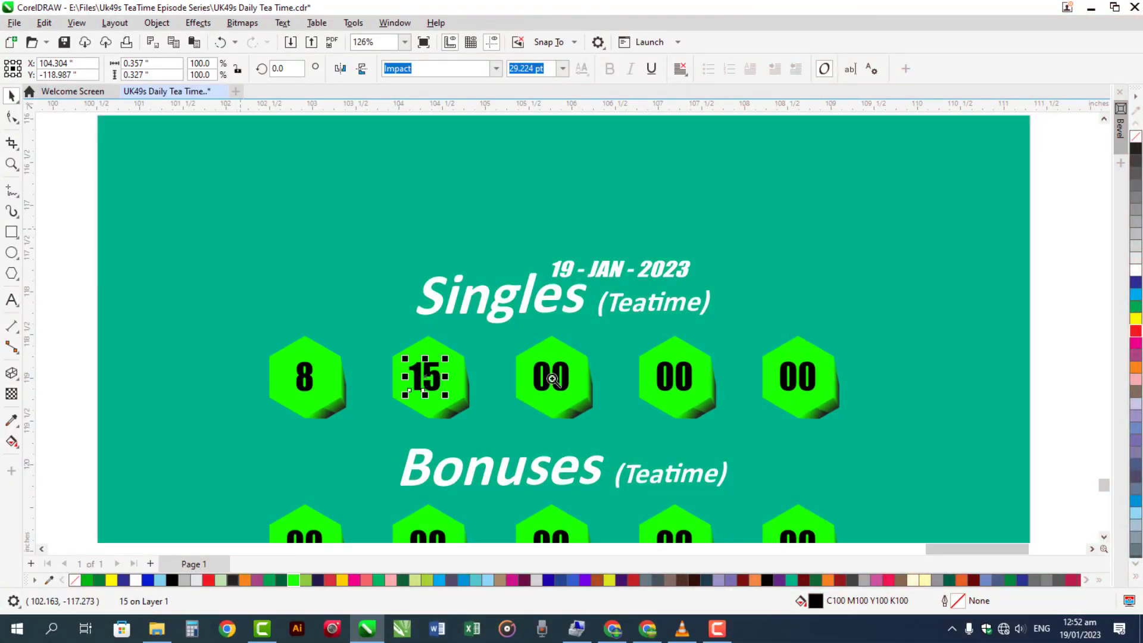
{"action": "scroll", "coordinate": [887, 473], "scroll_direction": "up", "scroll_amount": 2}
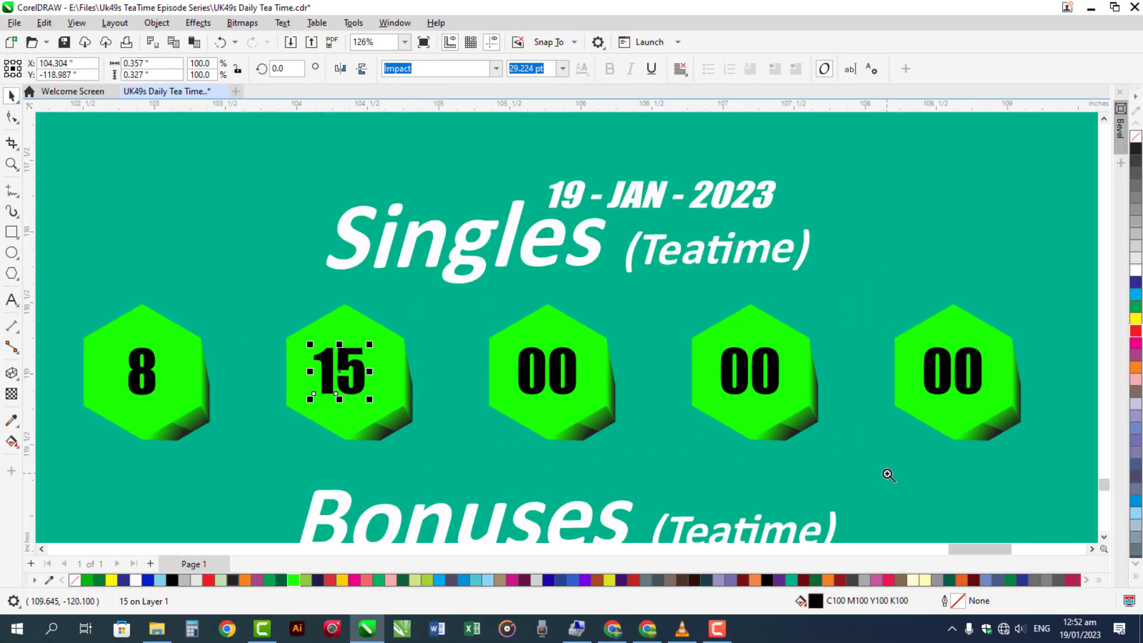
{"action": "double_click", "coordinate": [570, 384]}
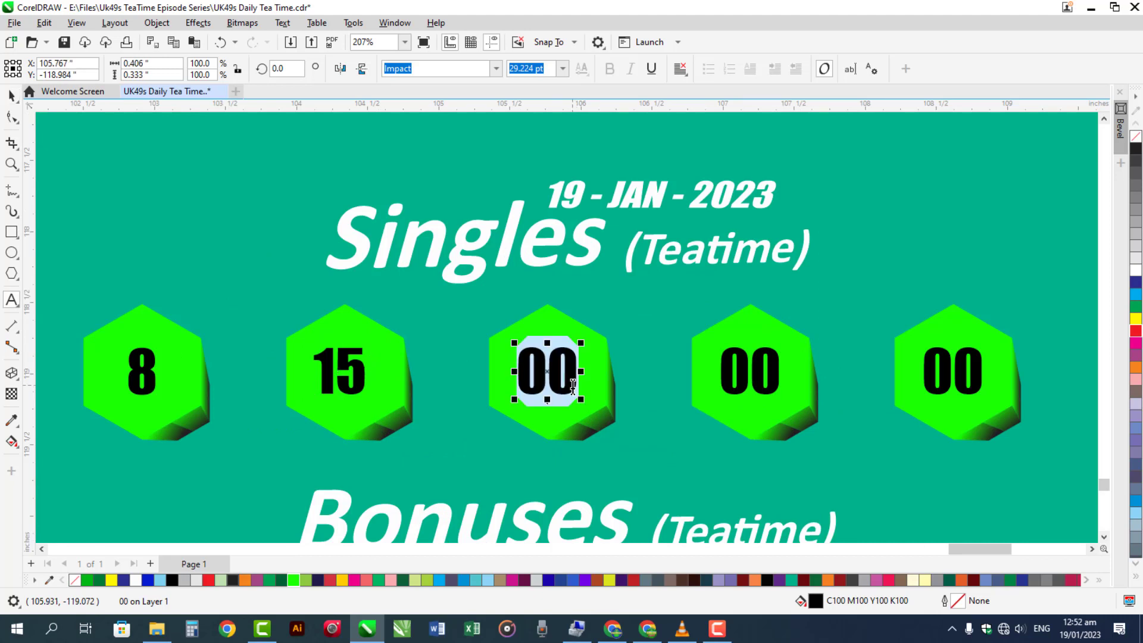
{"action": "type", "text": "23"}
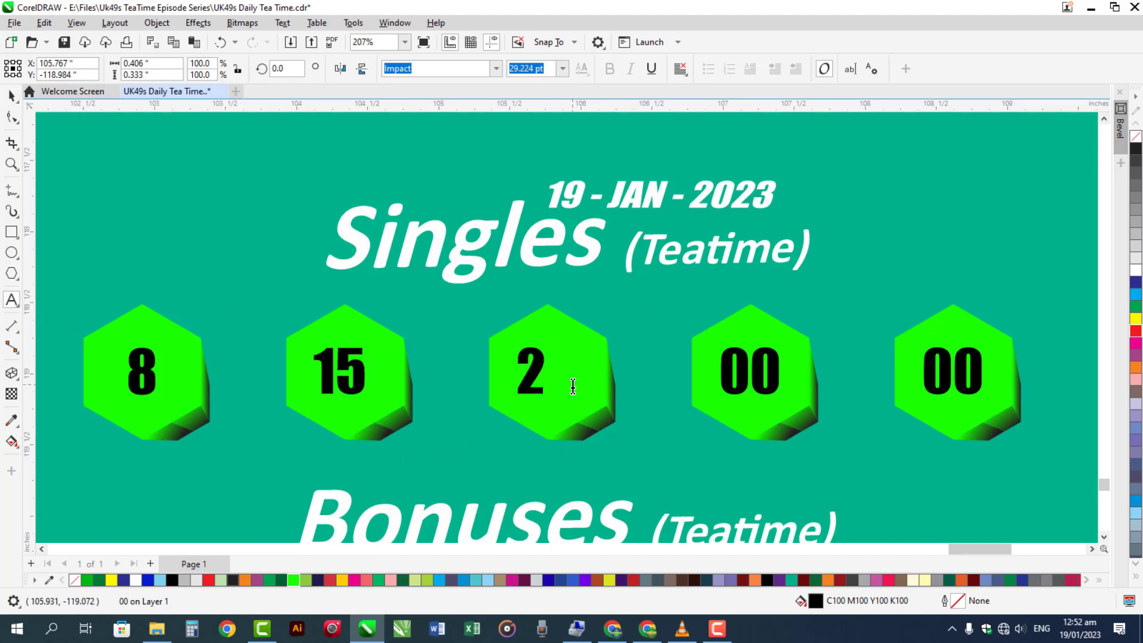
Change the numbers in the fourth and fifth Singles hexagons to 36 and 42
{"action": "left_click", "coordinate": [745, 379]}
{"action": "type", "text": "3"}
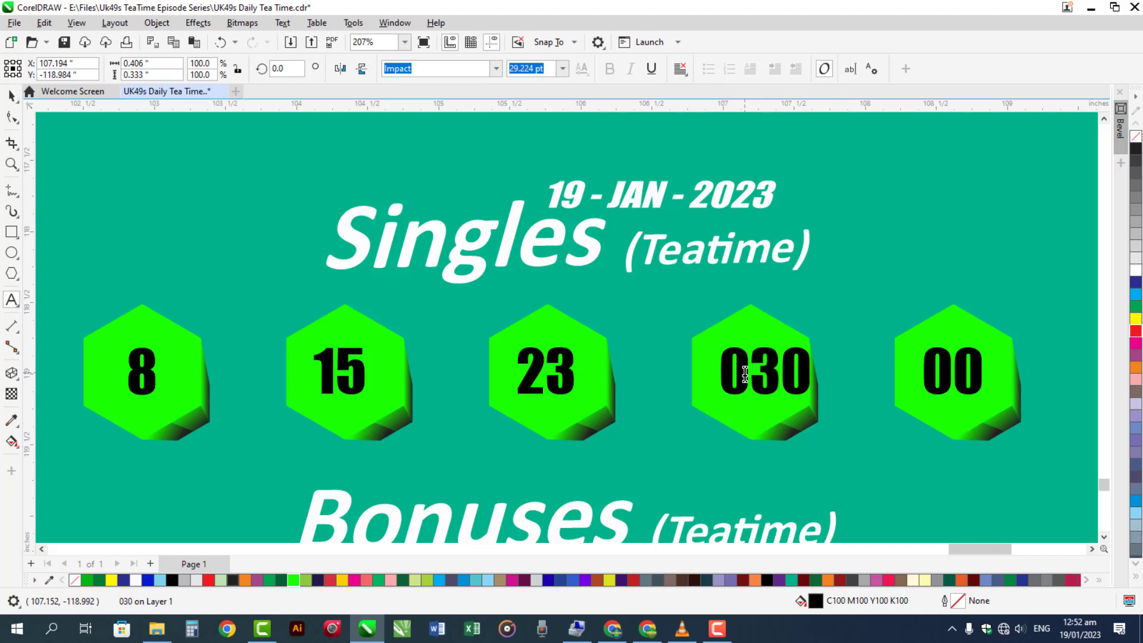
{"action": "type", "text": "6"}
{"action": "key", "text": "Delete"}
{"action": "key", "text": "Delete"}
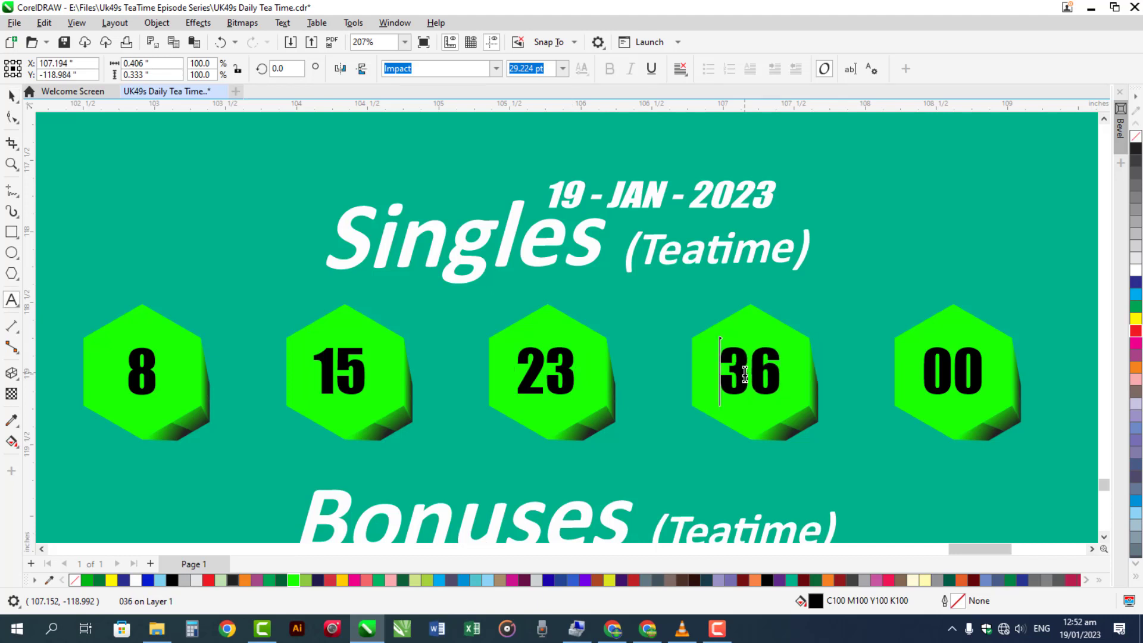
{"action": "key", "text": "ctrl+space"}
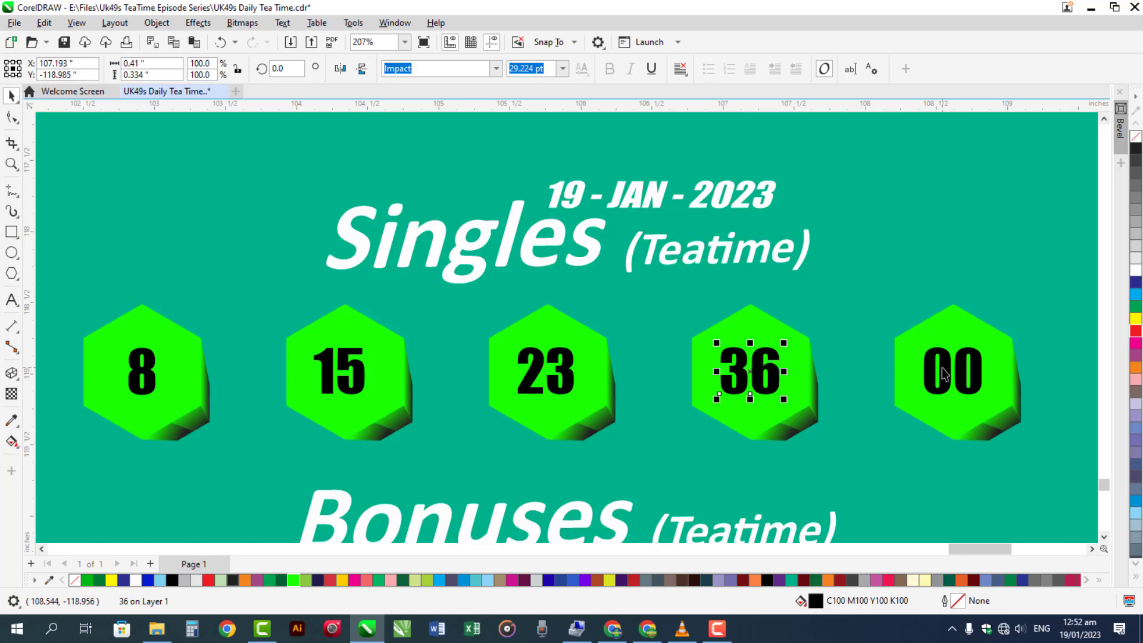
{"action": "double_click", "coordinate": [940, 370]}
{"action": "type", "text": "42"}
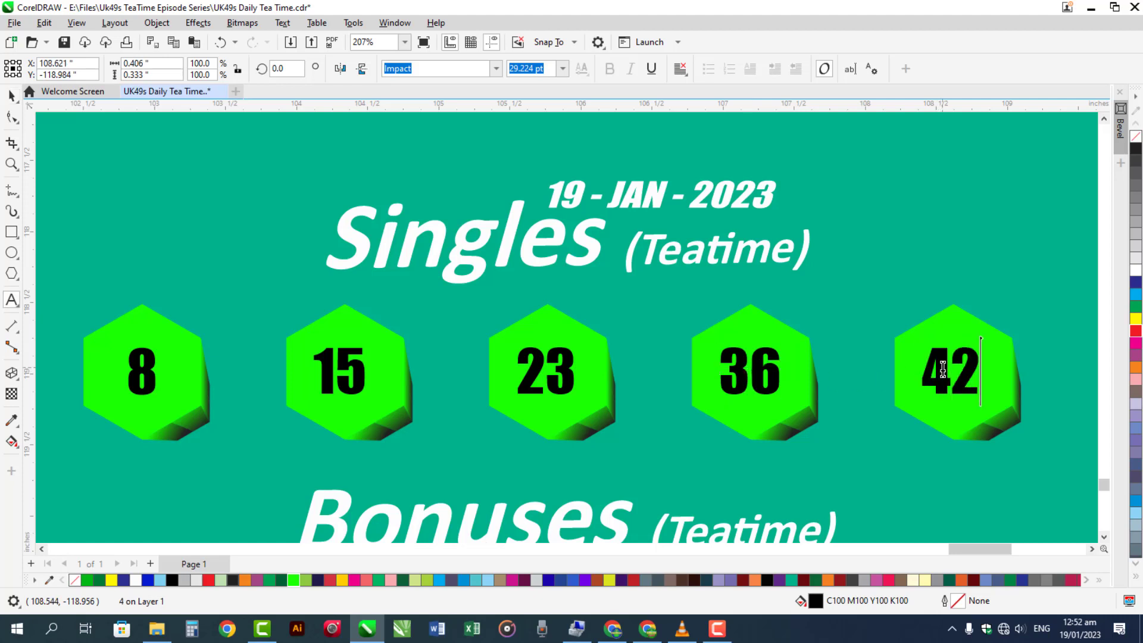
{"action": "key", "text": "ctrl+space"}
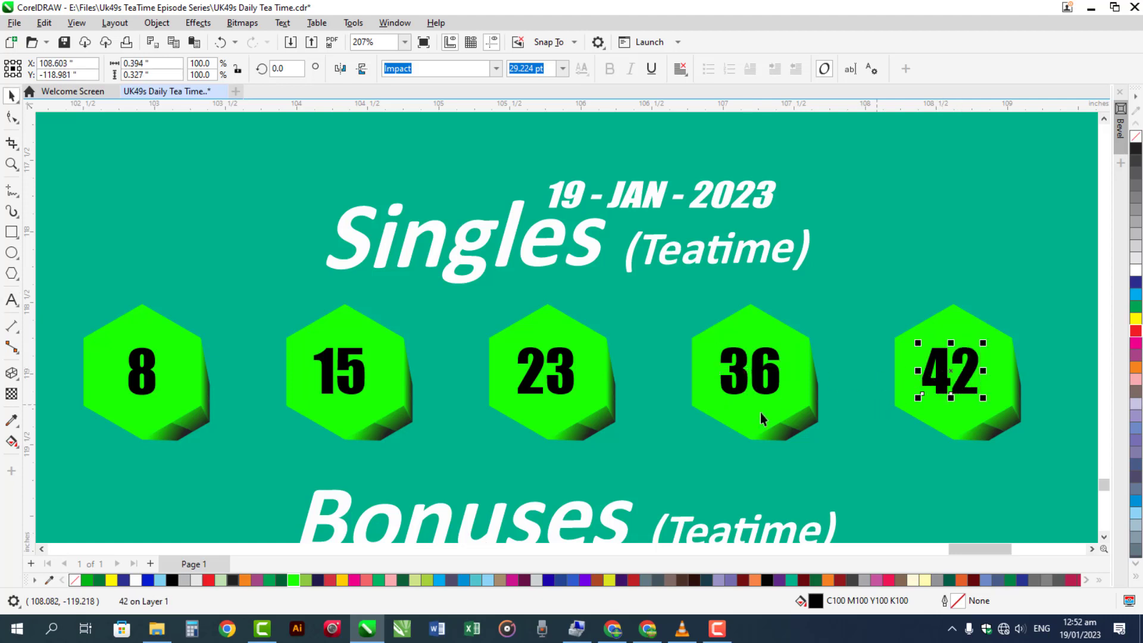
Fill the Singles numbers 8, 15, 23 and 42 with red, leaving out 36
{"action": "left_click", "coordinate": [564, 381], "text": "shift"}
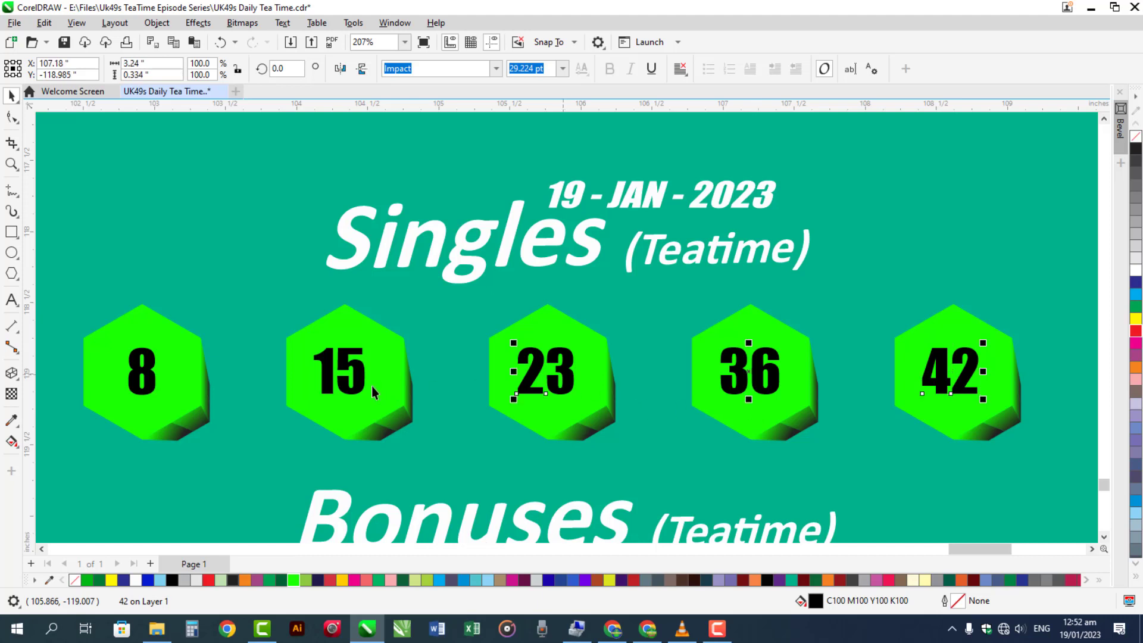
{"action": "left_click", "coordinate": [360, 384], "text": "shift"}
{"action": "left_click", "coordinate": [151, 388], "text": "shift"}
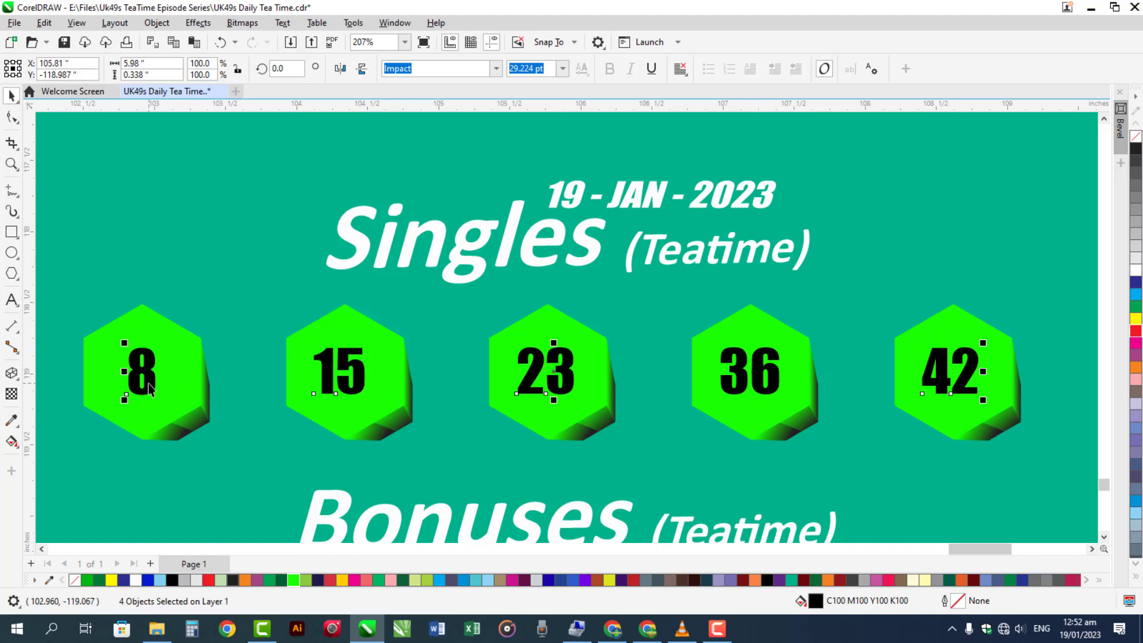
{"action": "left_click", "coordinate": [1135, 333]}
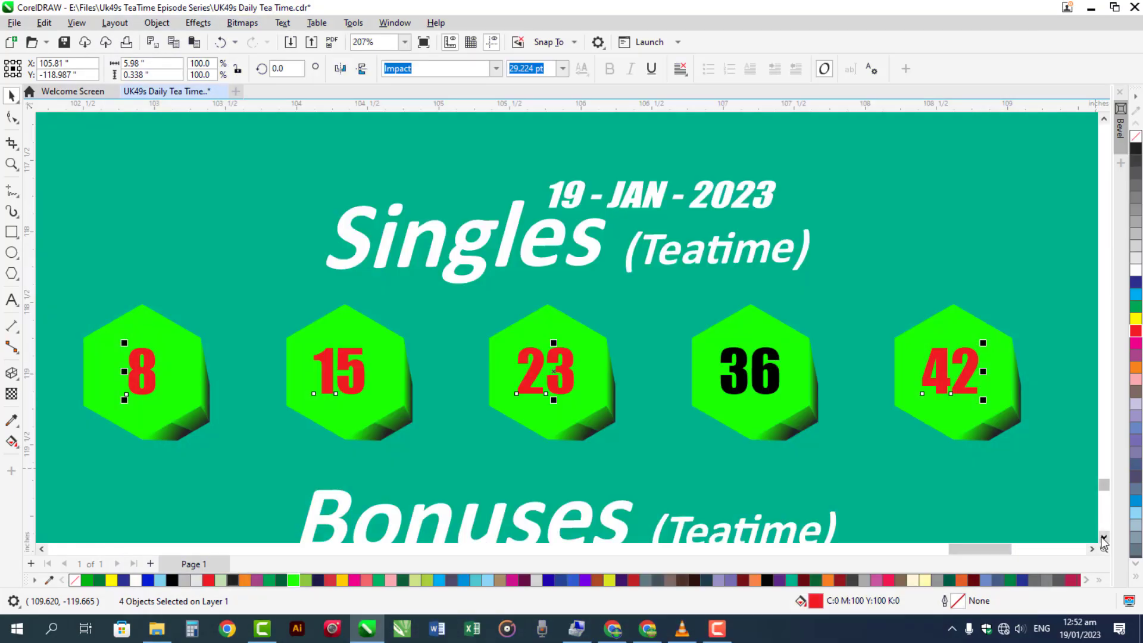
Place the 19 - JAN - 2023 date from the Singles heading directly above the Bonuses (Teatime) heading, keeping its horizontal alignment
{"action": "left_click", "coordinate": [1103, 539]}
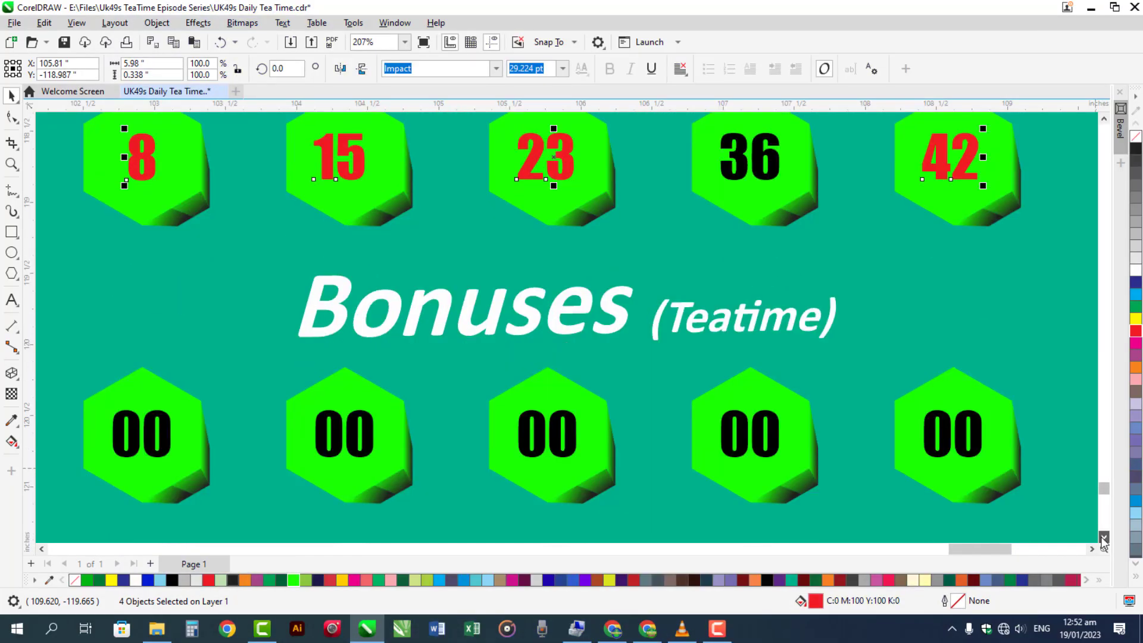
{"action": "left_click", "coordinate": [1104, 120]}
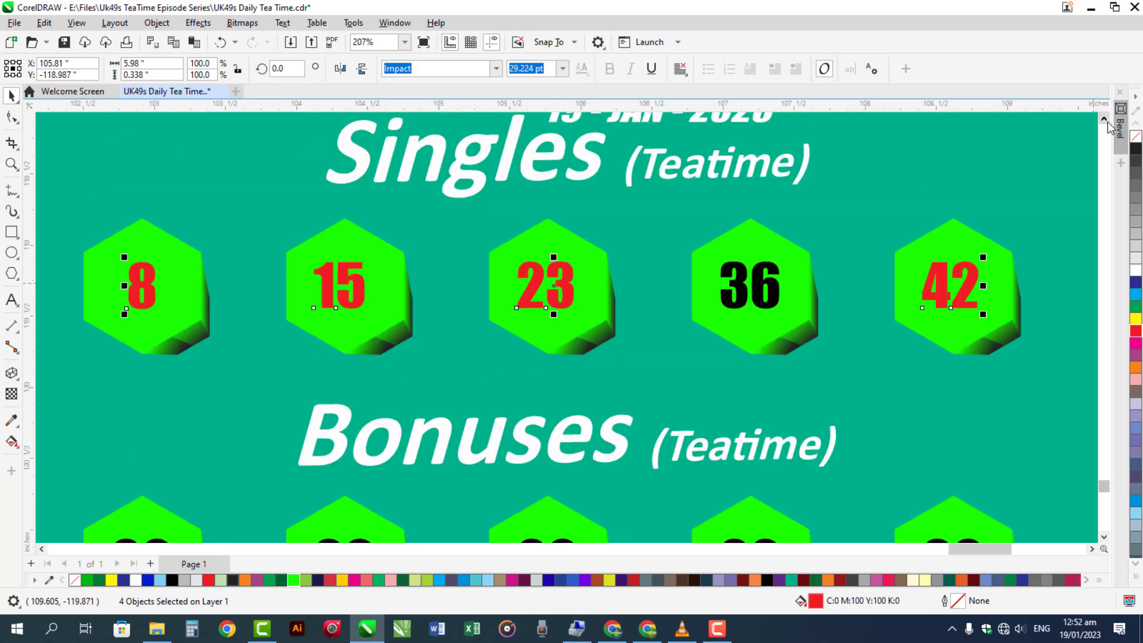
{"action": "left_click_drag", "start_coordinate": [731, 150], "coordinate": [756, 447]}
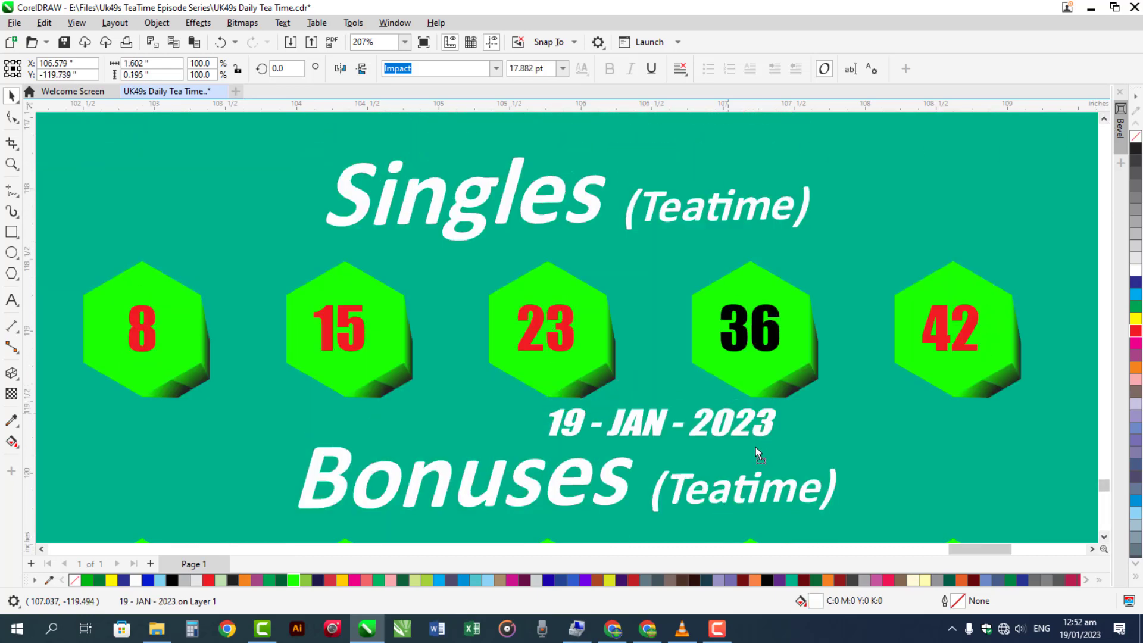
{"action": "left_click", "coordinate": [1104, 536]}
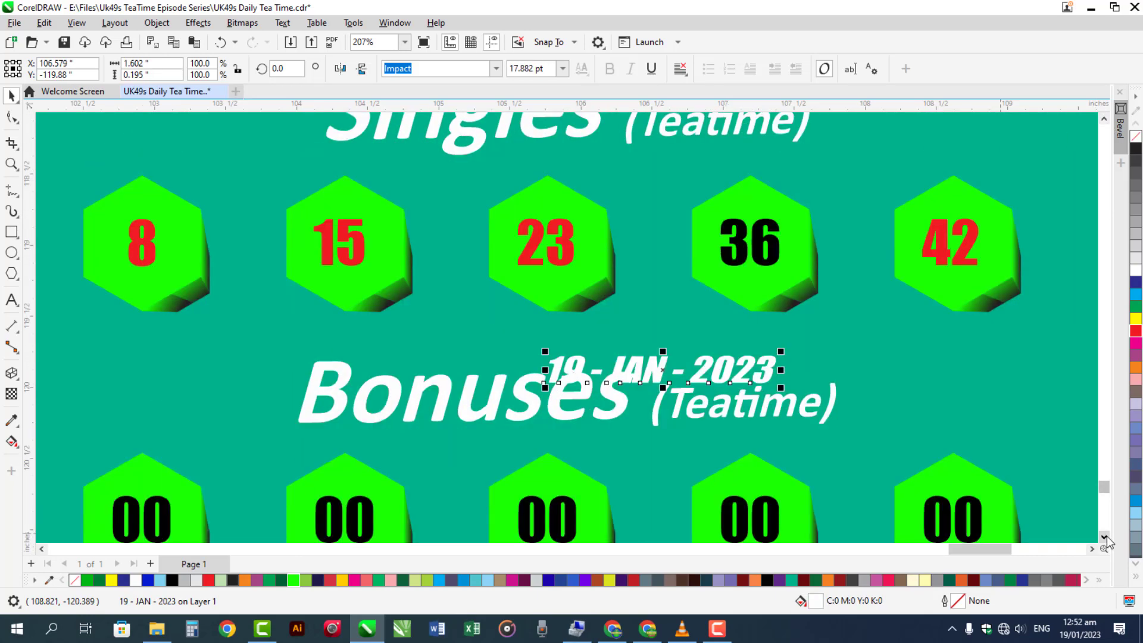
Move the 19 - JAN - 2023 date above (Teatime) in the Bonuses heading and change the first Bonuses number to 5, centred in its hexagon
{"action": "left_click_drag", "start_coordinate": [718, 200], "coordinate": [817, 193]}
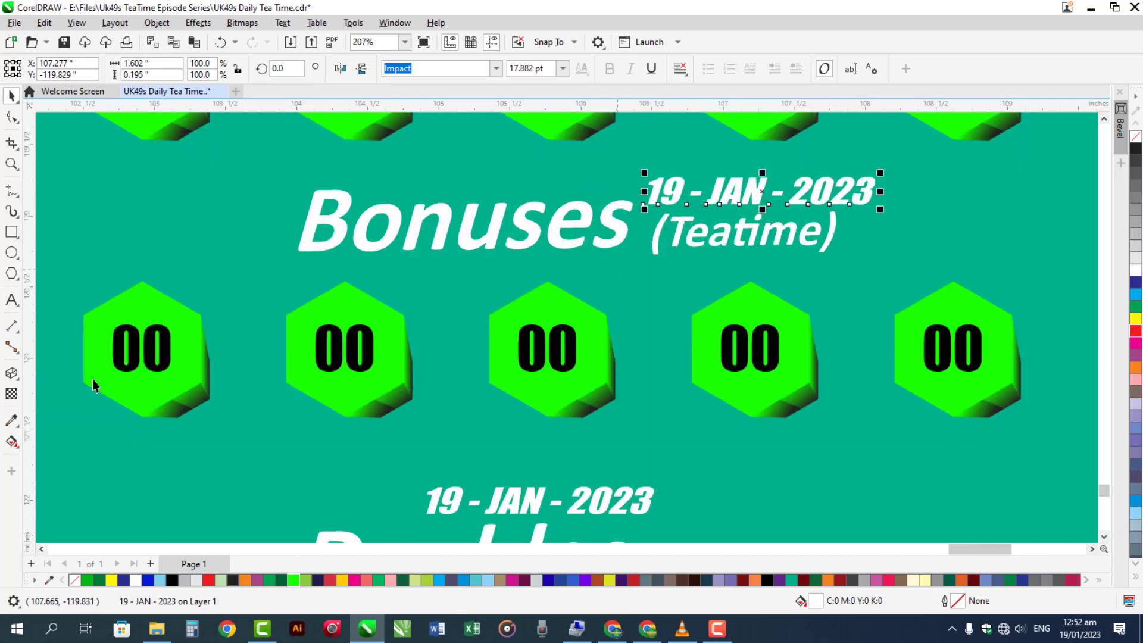
{"action": "left_click", "coordinate": [148, 357]}
{"action": "double_click", "coordinate": [148, 358]}
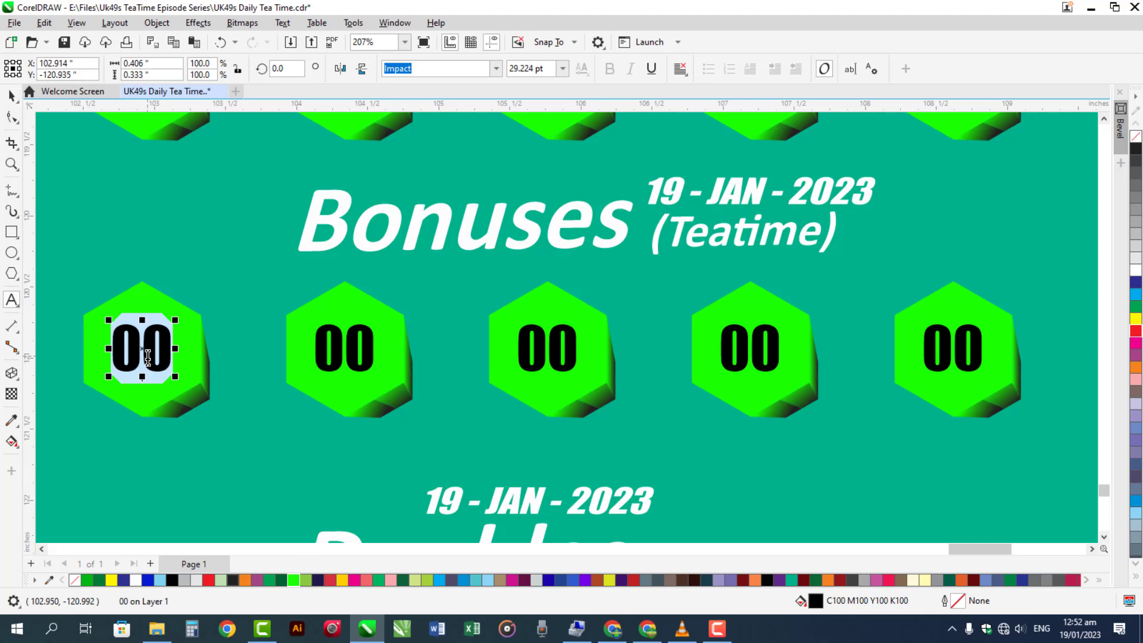
{"action": "type", "text": "5"}
{"action": "key", "text": "ctrl+space"}
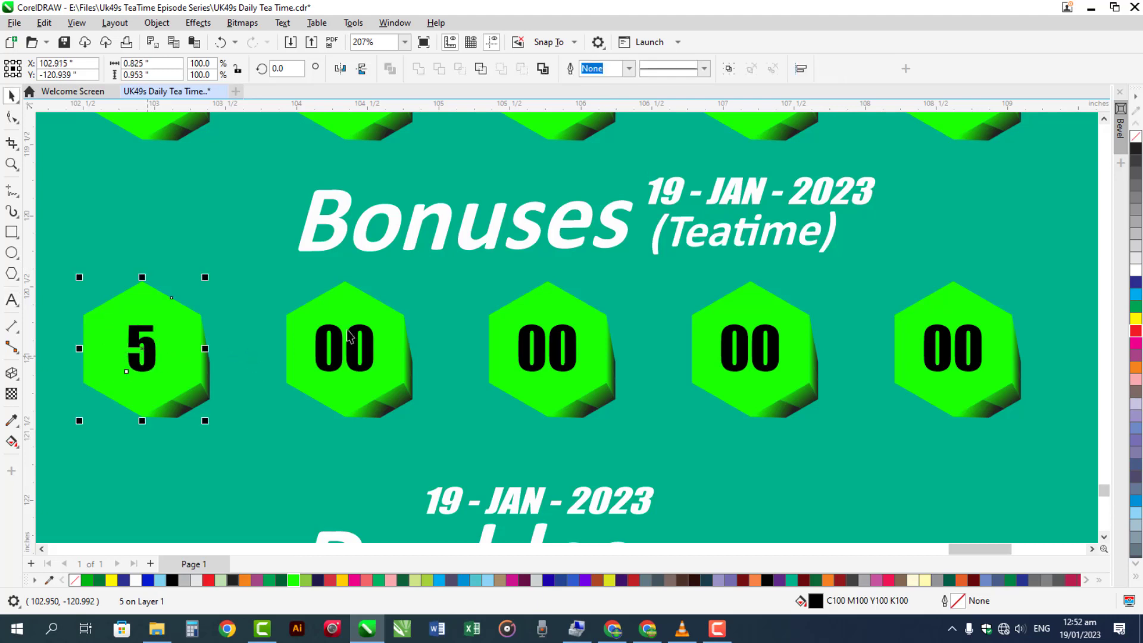
Change the number in the second Bonuses hexagon to 17 and centre it horizontally in the hexagon
{"action": "left_click", "coordinate": [338, 334]}
{"action": "double_click", "coordinate": [339, 336]}
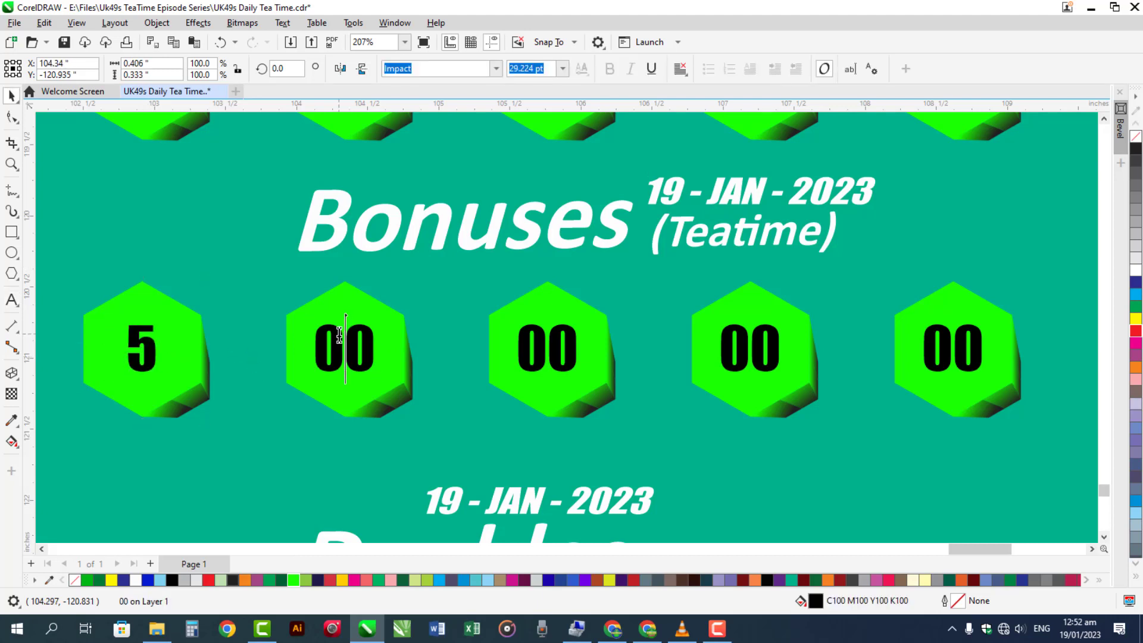
{"action": "key", "text": "ctrl+a"}
{"action": "type", "text": "1"}
{"action": "key", "text": "Escape"}
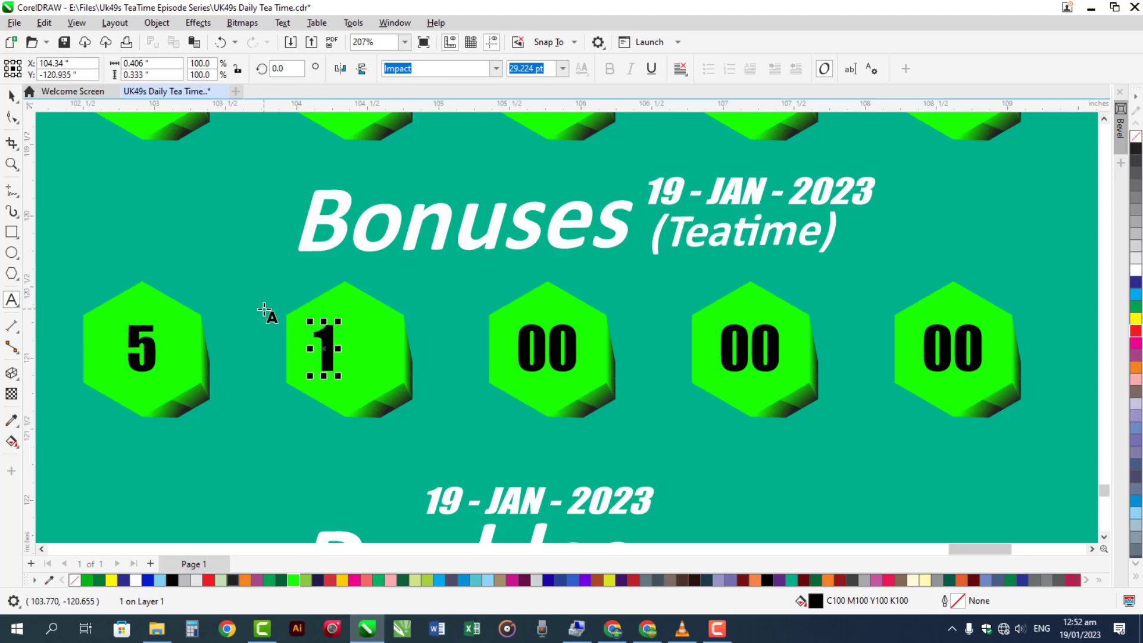
{"action": "type", "text": "7"}
{"action": "key", "text": "ctrl+space"}
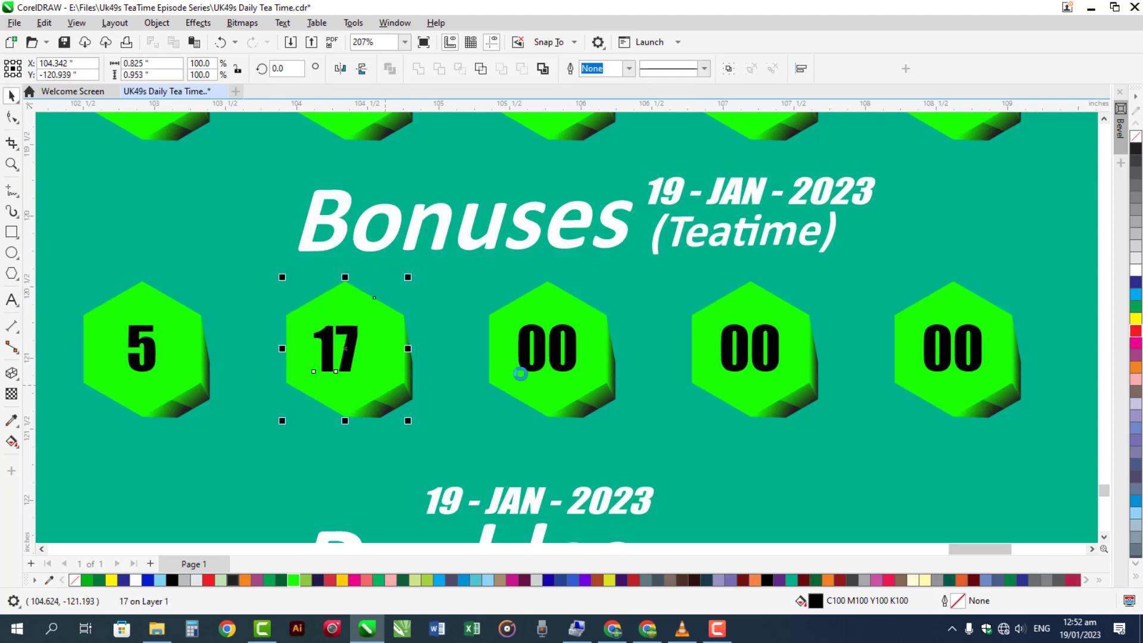
{"action": "key", "text": "c"}
Change the numbers in the third and fourth Bonuses hexagons to 25 and 33
{"action": "left_click", "coordinate": [541, 360]}
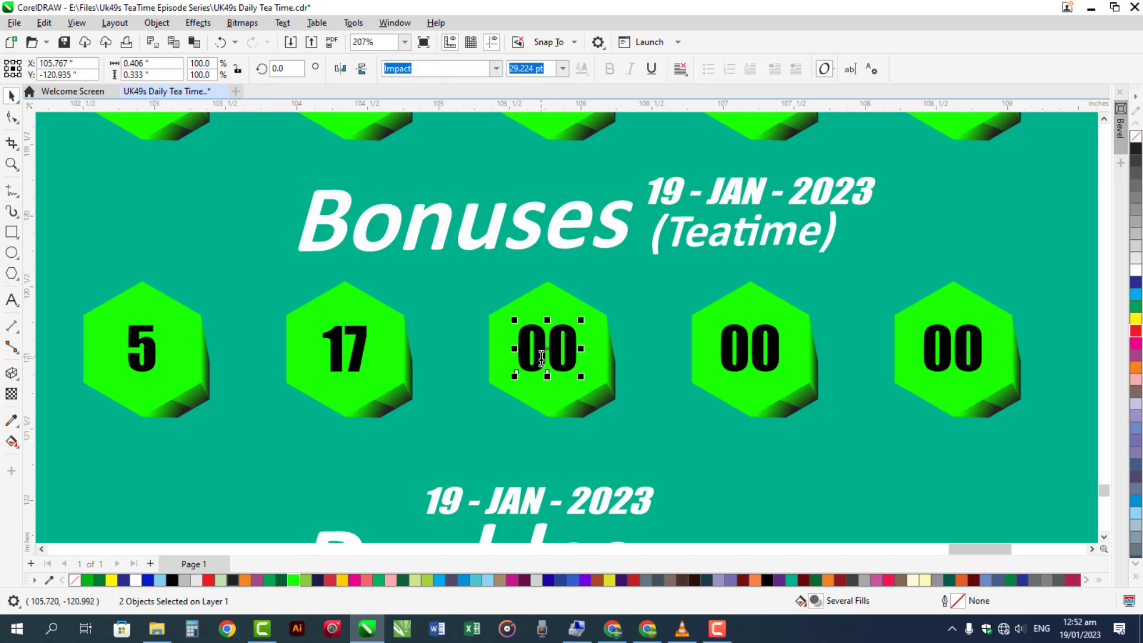
{"action": "double_click", "coordinate": [542, 361]}
{"action": "type", "text": "25"}
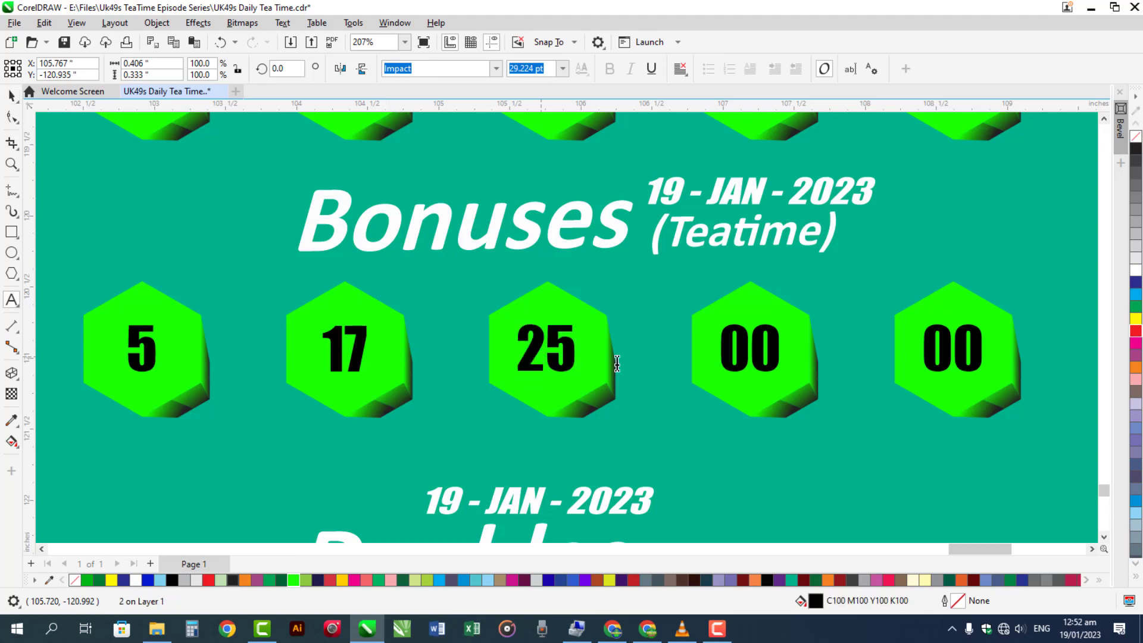
{"action": "key", "text": "ctrl+space"}
{"action": "left_click", "coordinate": [748, 350]}
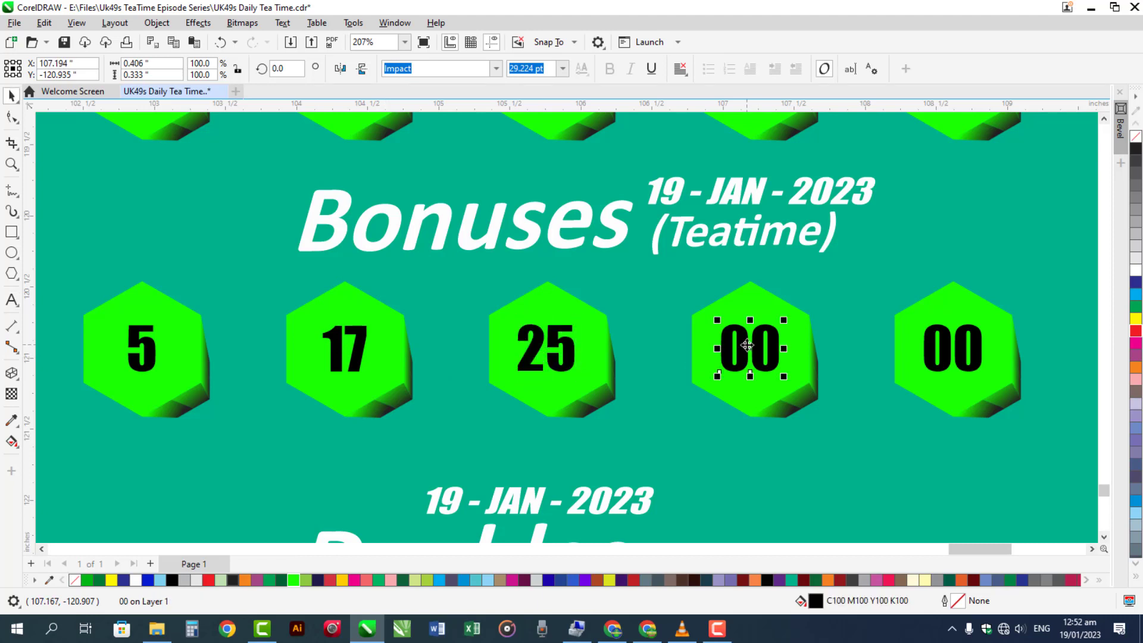
{"action": "double_click", "coordinate": [748, 348]}
{"action": "type", "text": "33"}
{"action": "key", "text": "ctrl+space"}
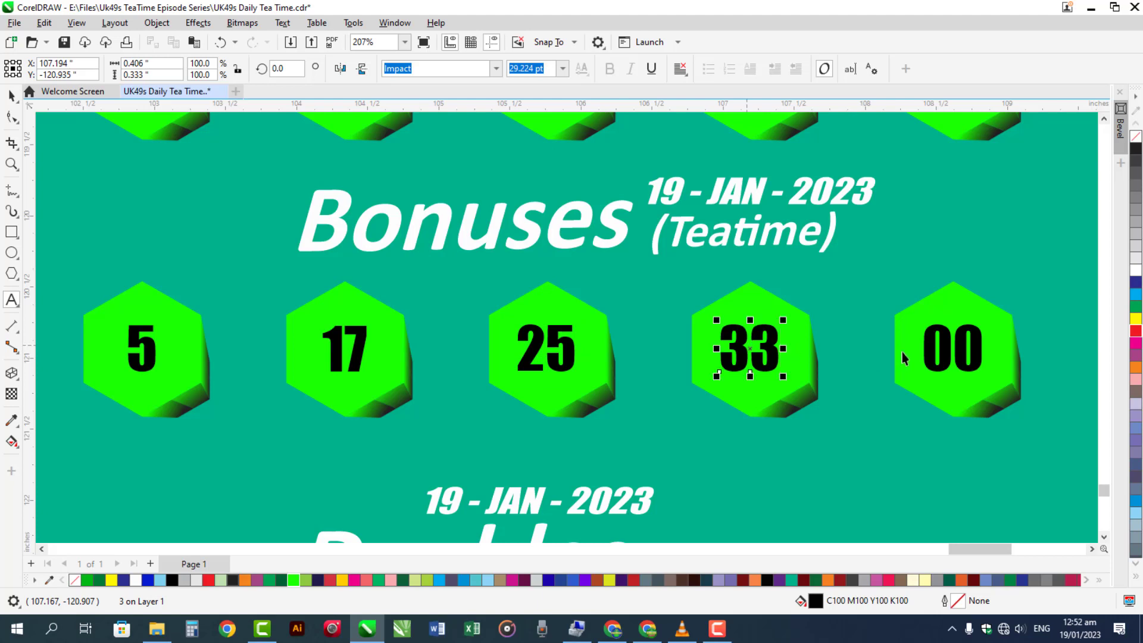
Change the number in the fifth Bonuses hexagon to 41
{"action": "left_click", "coordinate": [946, 351]}
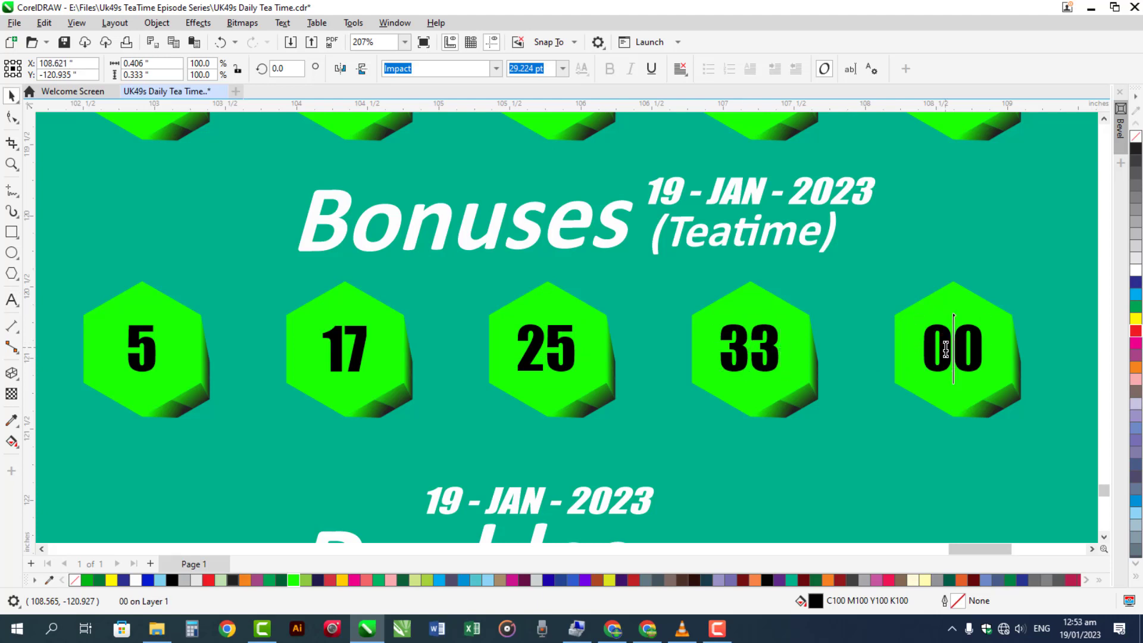
{"action": "double_click", "coordinate": [946, 350]}
{"action": "type", "text": "4"}
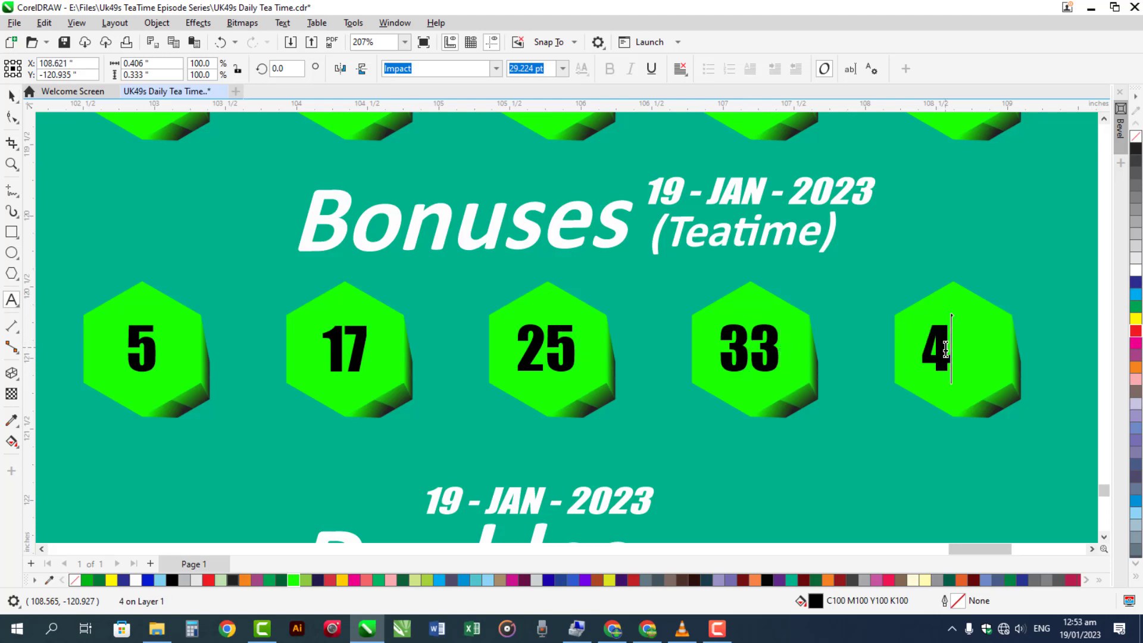
{"action": "type", "text": "1"}
{"action": "key", "text": "ctrl+space"}
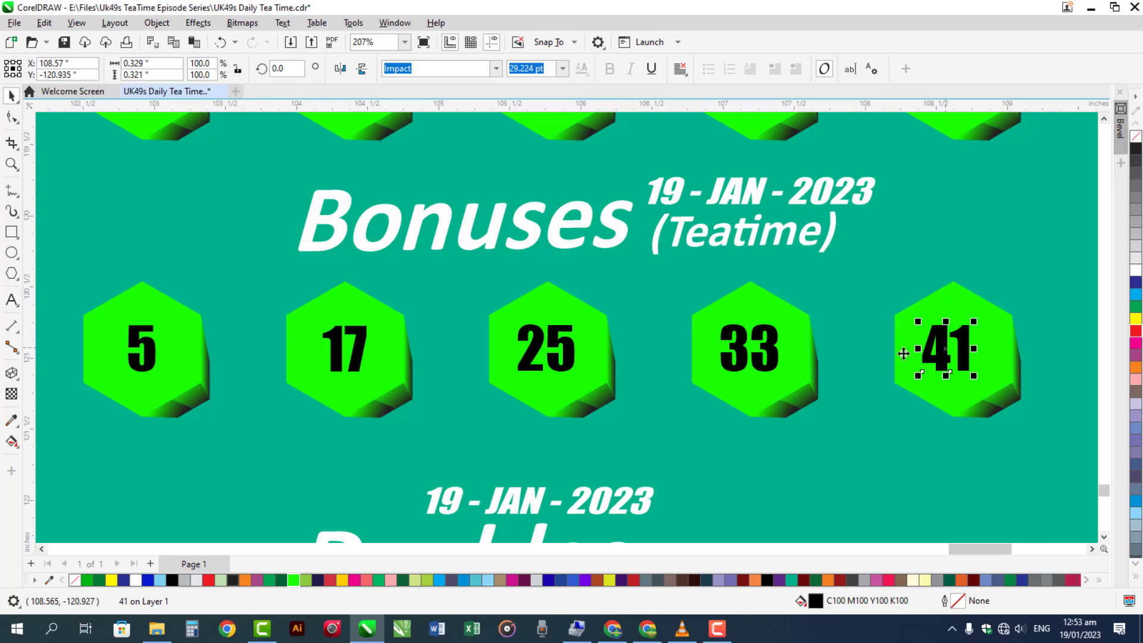
Fill the Bonuses numbers 17, 25, 33 and 41 with red, leaving out 5
{"action": "left_click", "coordinate": [762, 367], "text": "shift"}
{"action": "left_click", "coordinate": [571, 365], "text": "shift"}
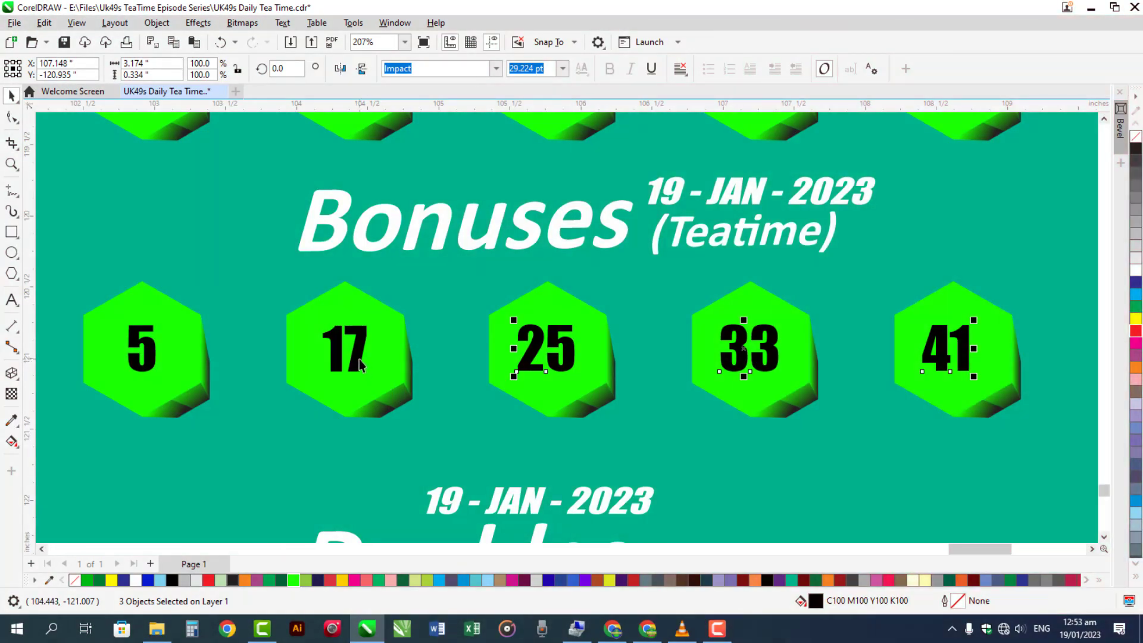
{"action": "left_click", "coordinate": [359, 359], "text": "shift"}
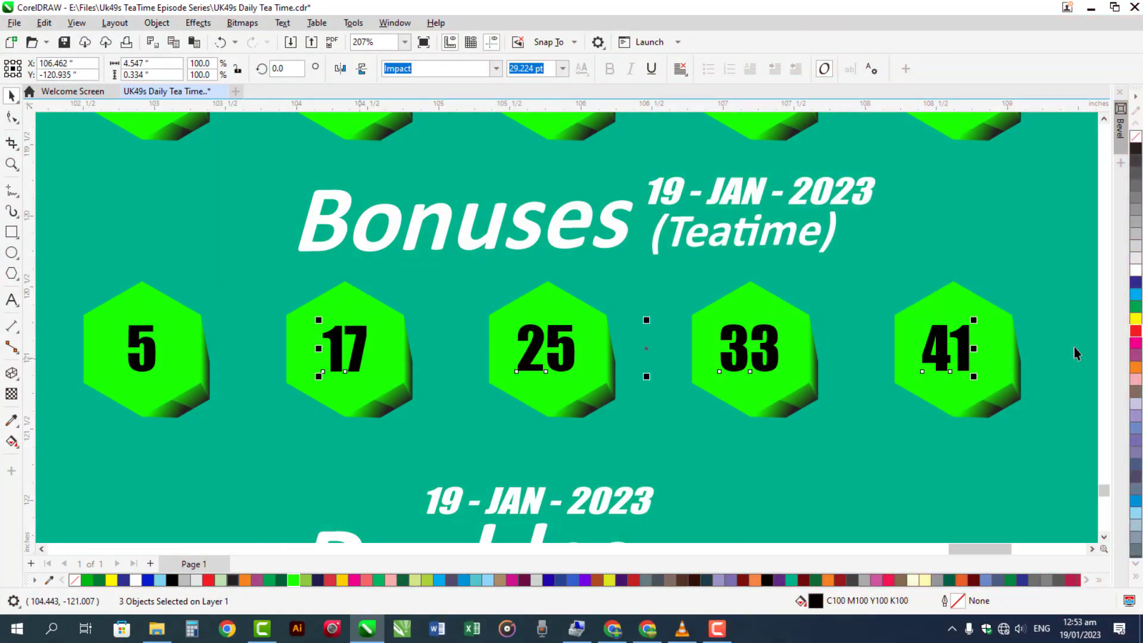
{"action": "left_click", "coordinate": [1137, 333]}
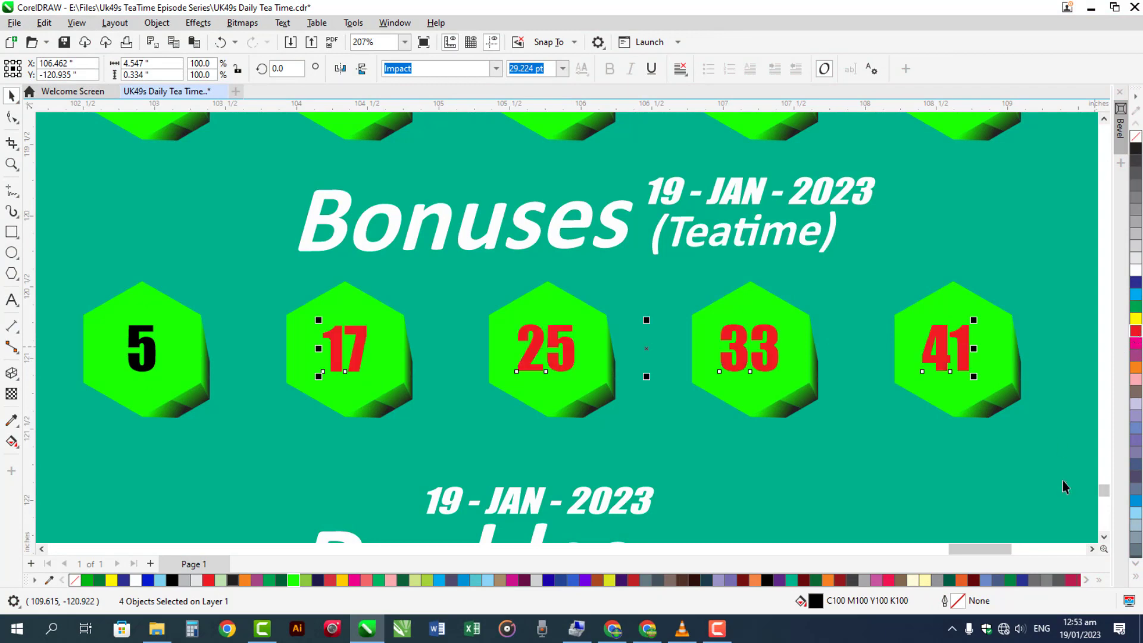
Change the first pair of numbers in the first Doubles (Teatime) row to 18 and 21
{"action": "left_click", "coordinate": [1104, 536]}
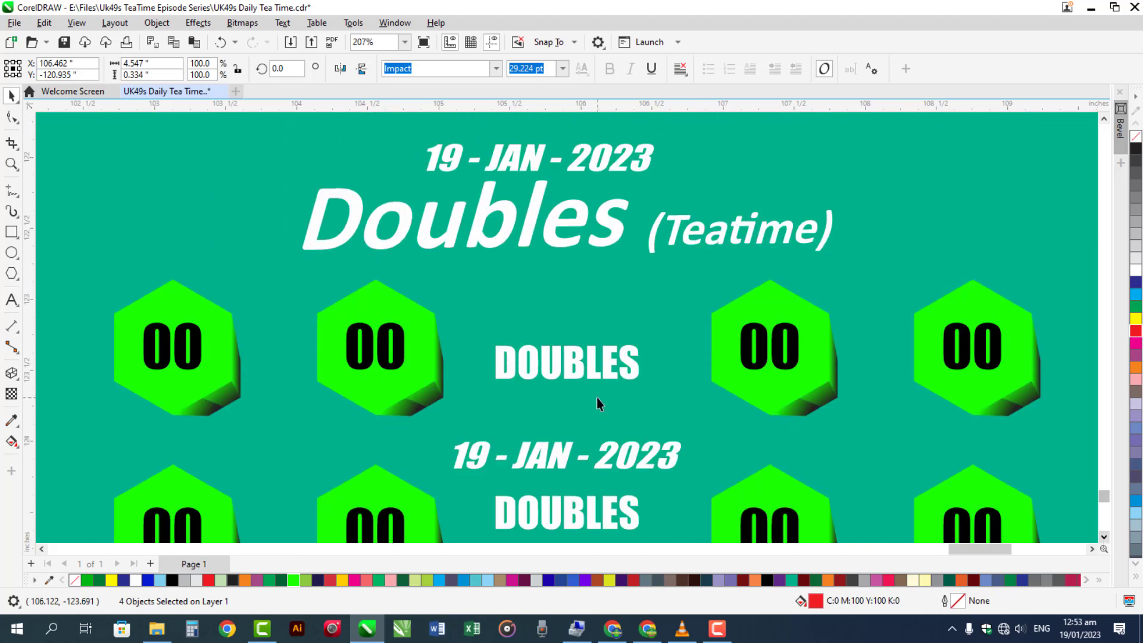
{"action": "double_click", "coordinate": [196, 356]}
{"action": "type", "text": "18"}
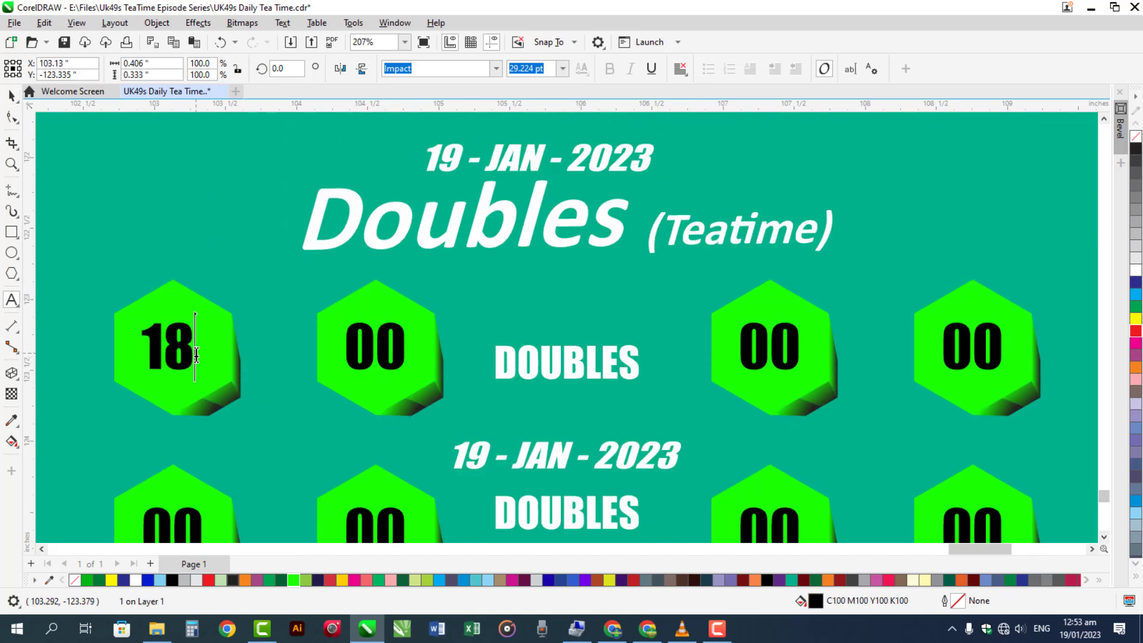
{"action": "key", "text": "ctrl+space"}
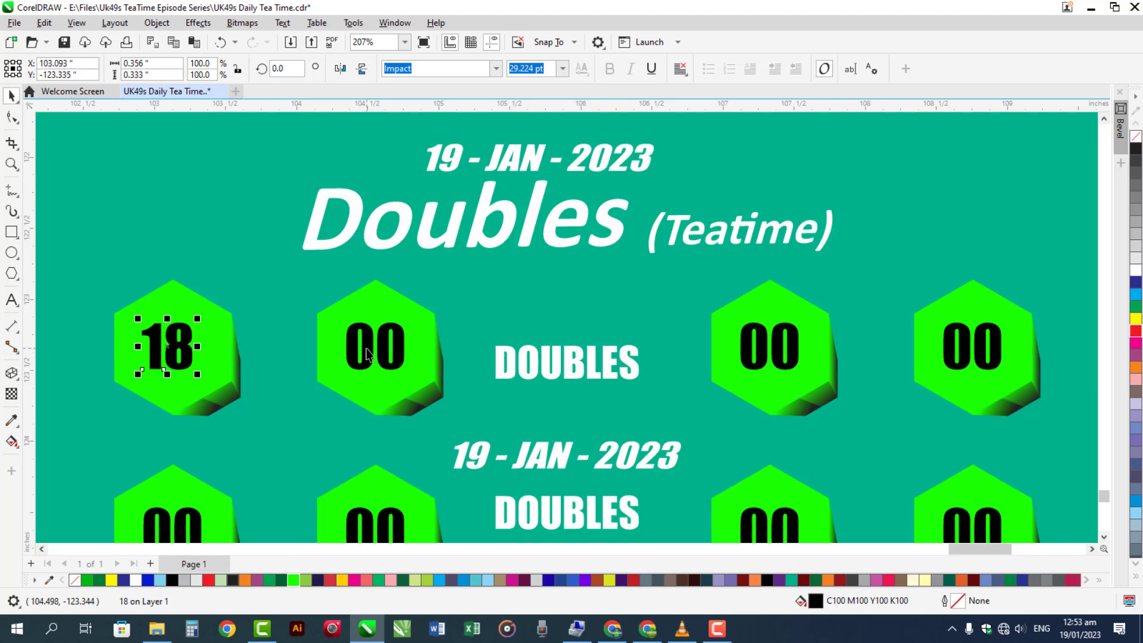
{"action": "double_click", "coordinate": [367, 351]}
{"action": "type", "text": "21"}
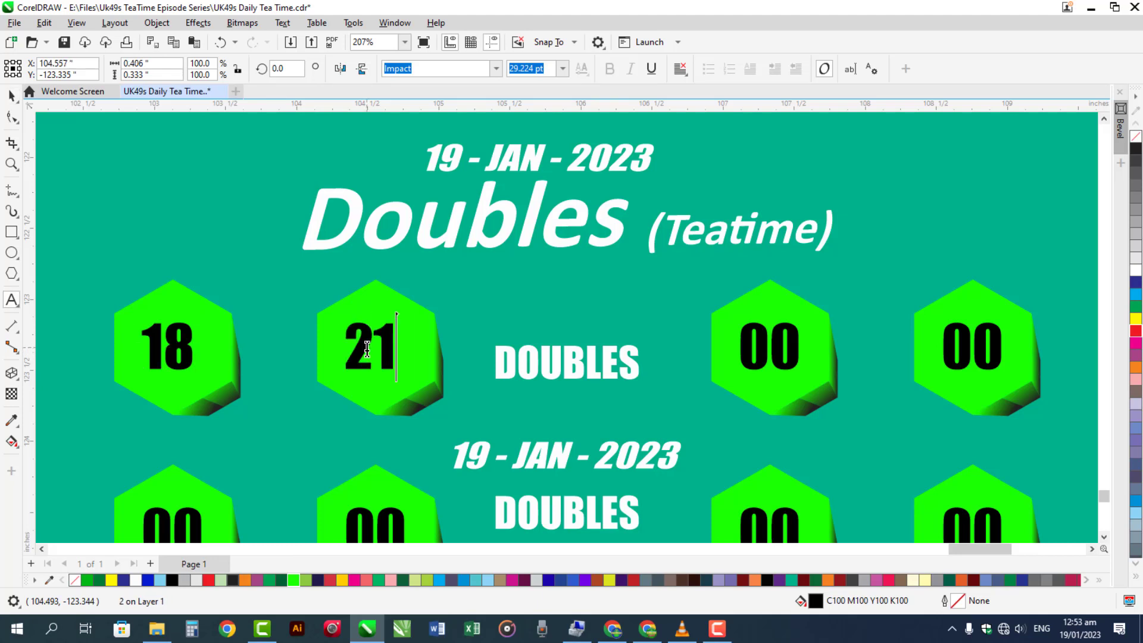
{"action": "key", "text": "ctrl+space"}
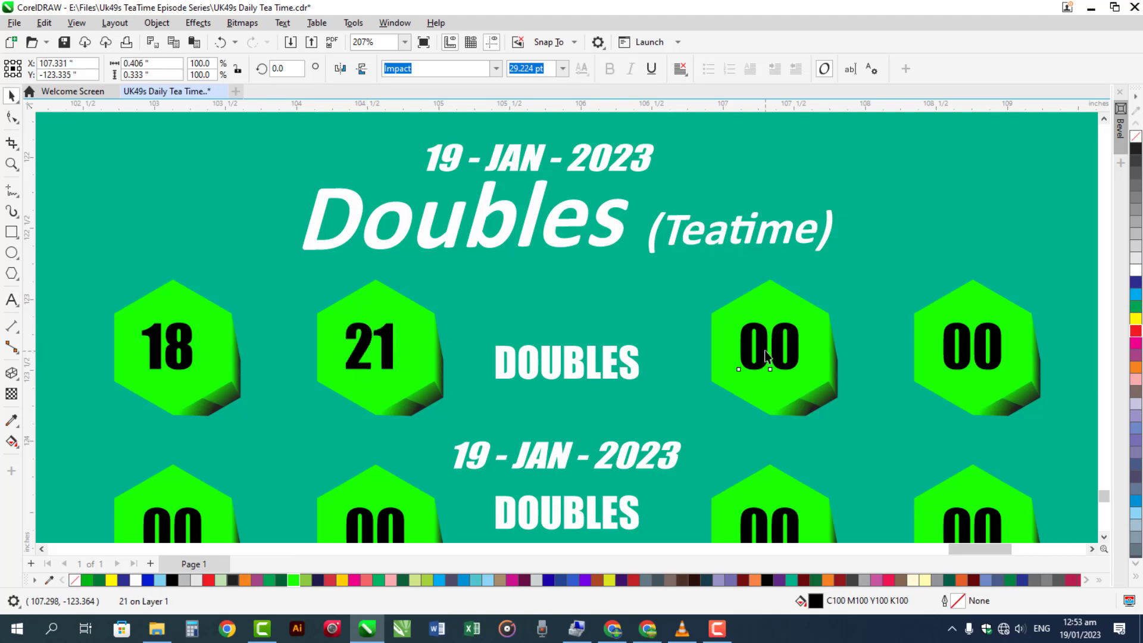
Change the second pair in the first Doubles row to 3 and 6, centring each number horizontally in its hexagon
{"action": "double_click", "coordinate": [766, 351]}
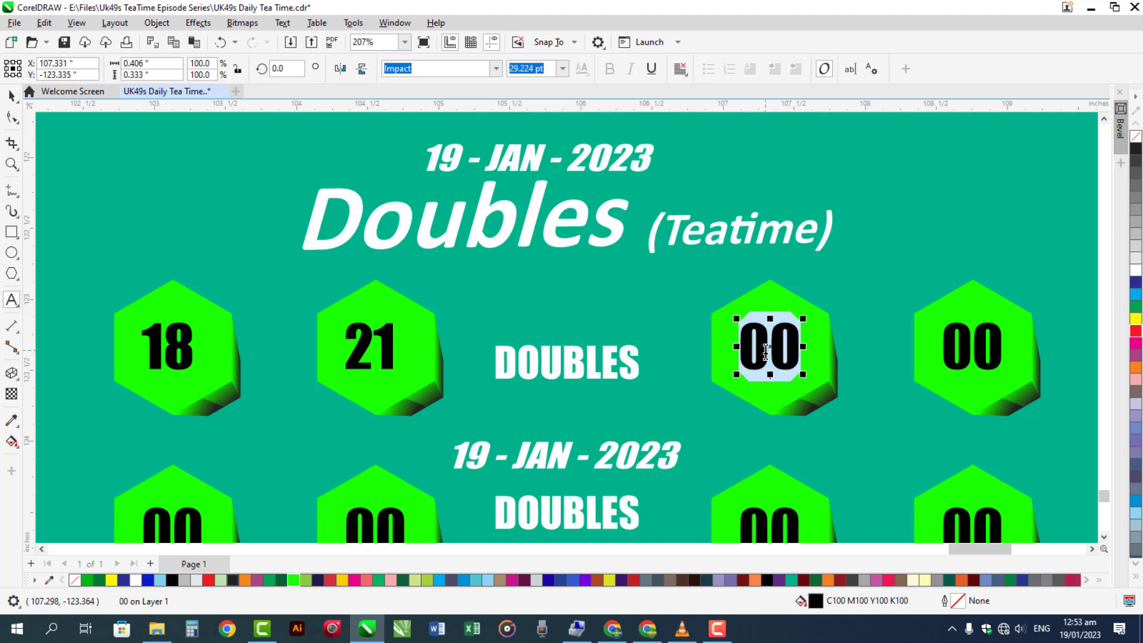
{"action": "type", "text": "3"}
{"action": "key", "text": "ctrl+space"}
{"action": "left_click", "coordinate": [795, 353], "text": "shift"}
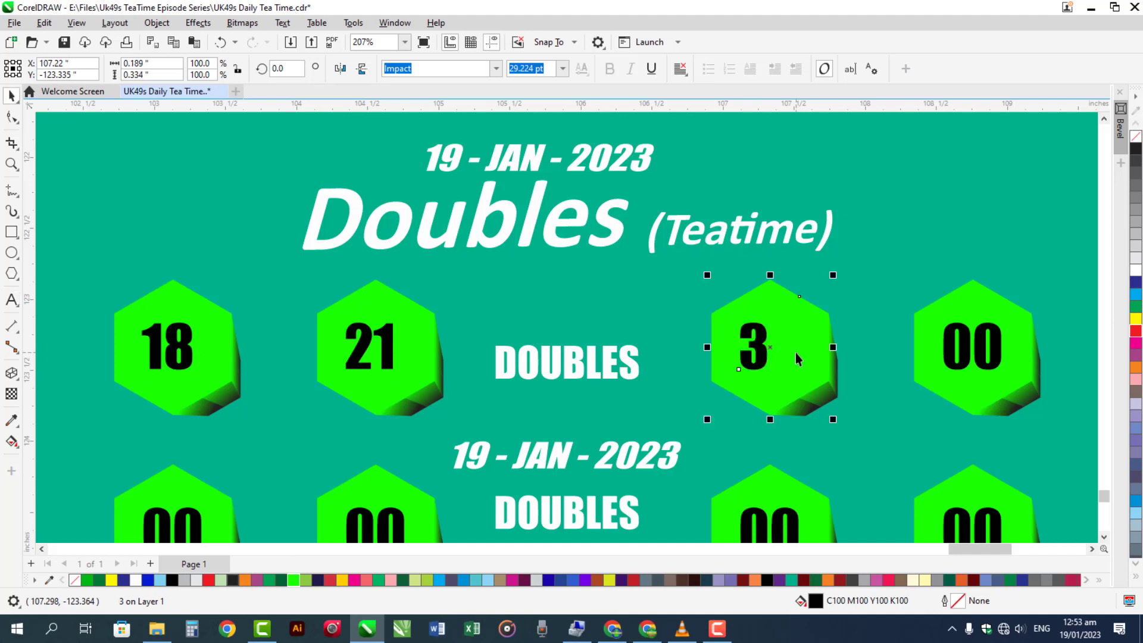
{"action": "double_click", "coordinate": [966, 355]}
{"action": "type", "text": "6"}
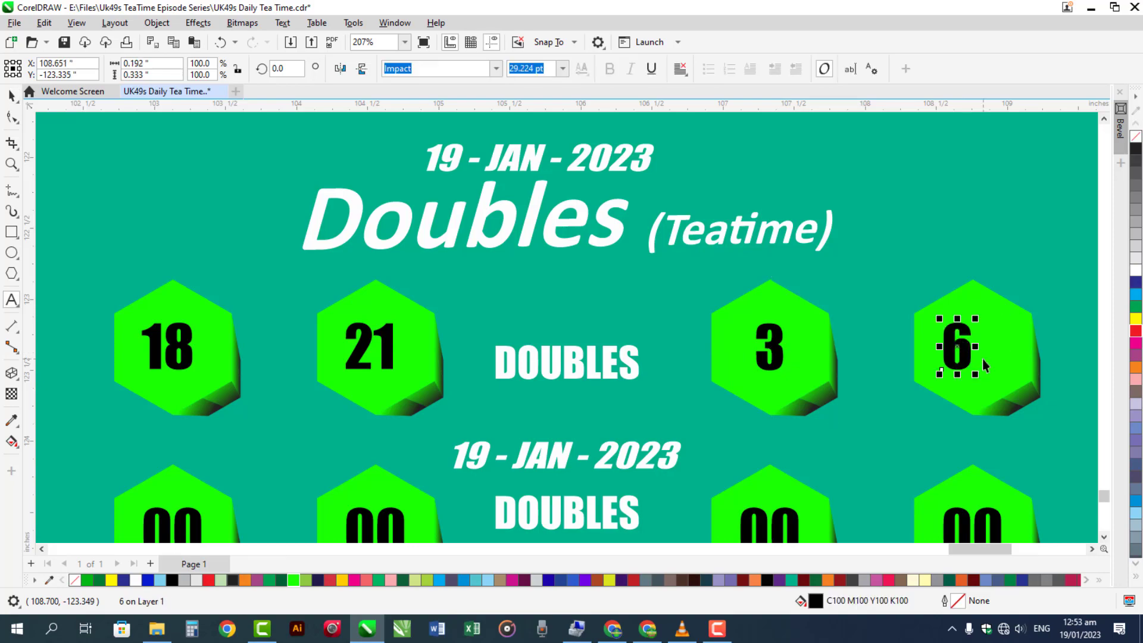
{"action": "key", "text": "ctrl+space"}
{"action": "left_click", "coordinate": [982, 359], "text": "shift"}
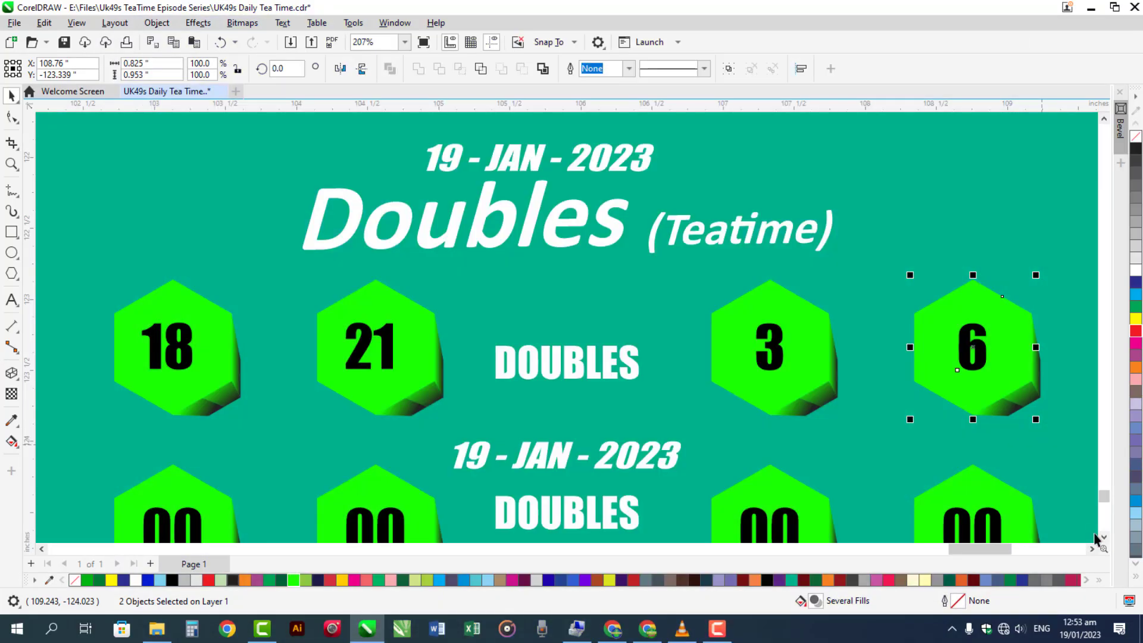
Change the first pair of numbers in the second Doubles row to 13 and 28
{"action": "left_click", "coordinate": [1104, 537]}
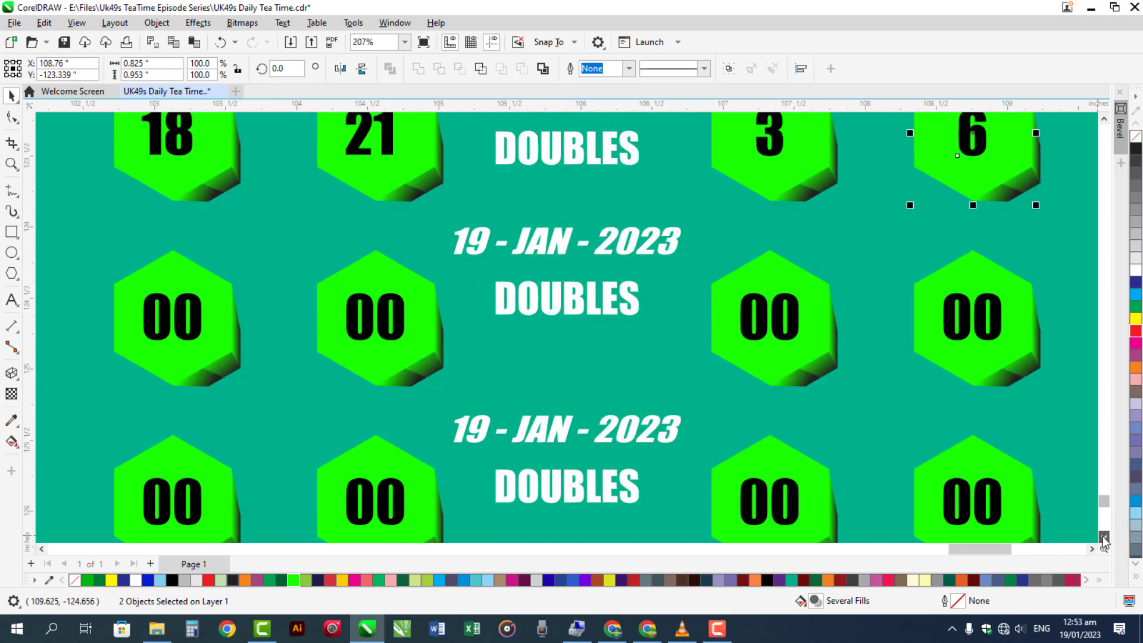
{"action": "left_click", "coordinate": [1104, 537]}
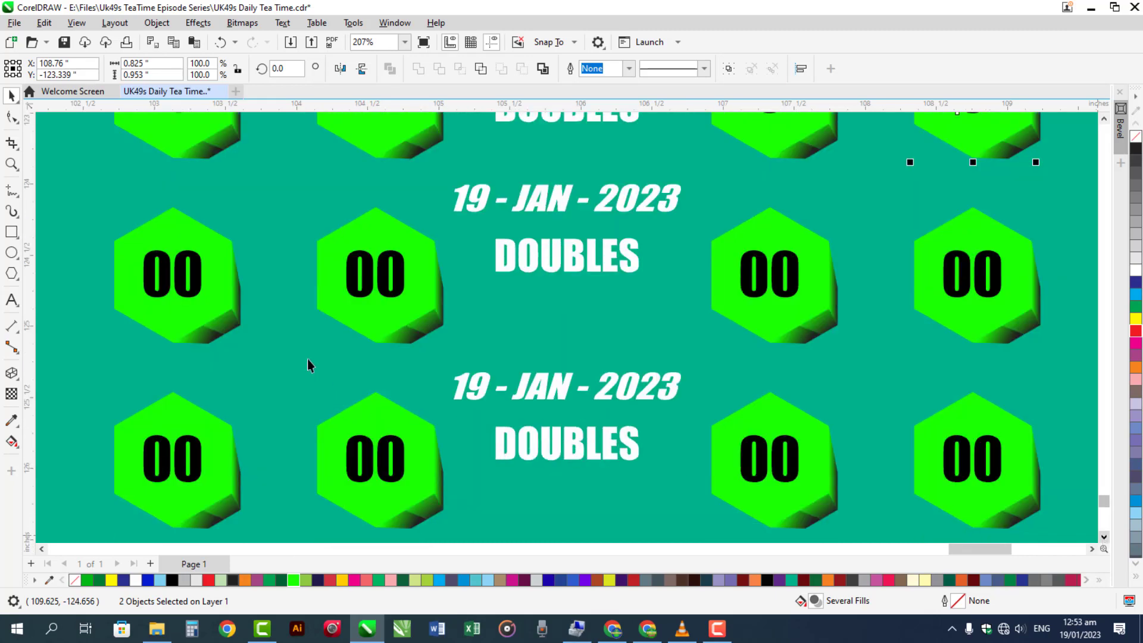
{"action": "double_click", "coordinate": [197, 287]}
{"action": "type", "text": "13"}
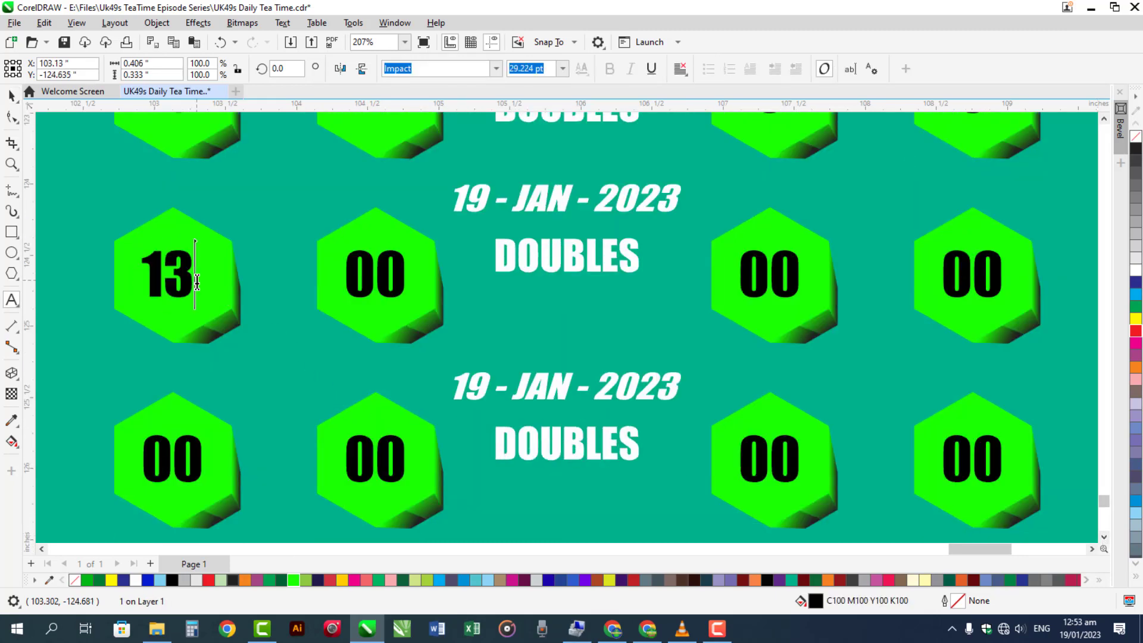
{"action": "key", "text": "ctrl+space"}
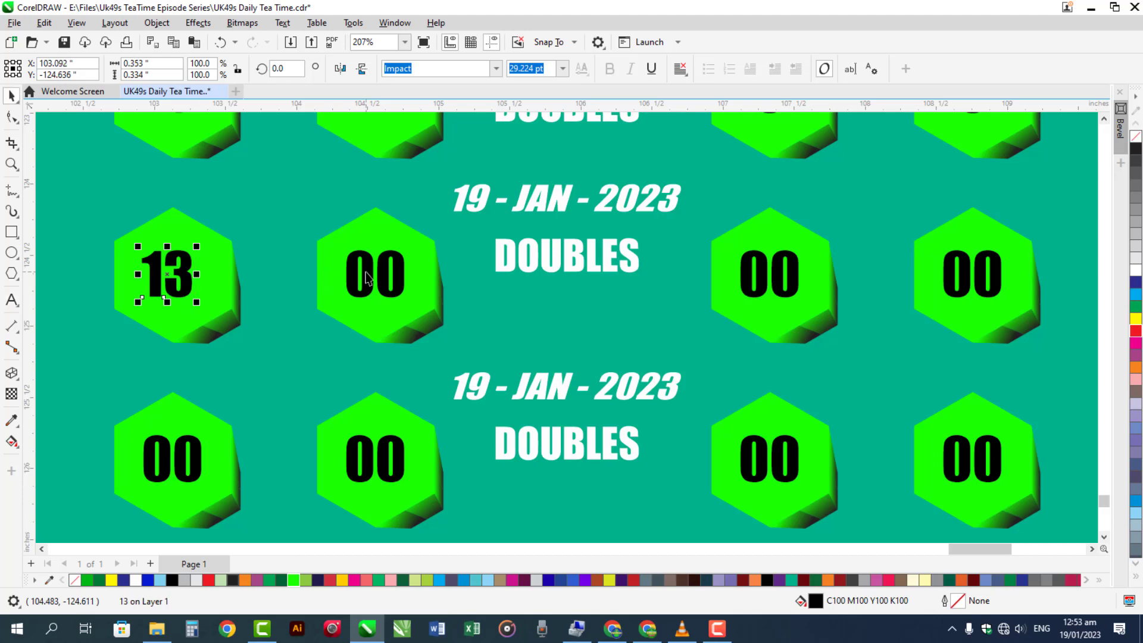
{"action": "double_click", "coordinate": [366, 276]}
{"action": "type", "text": "28"}
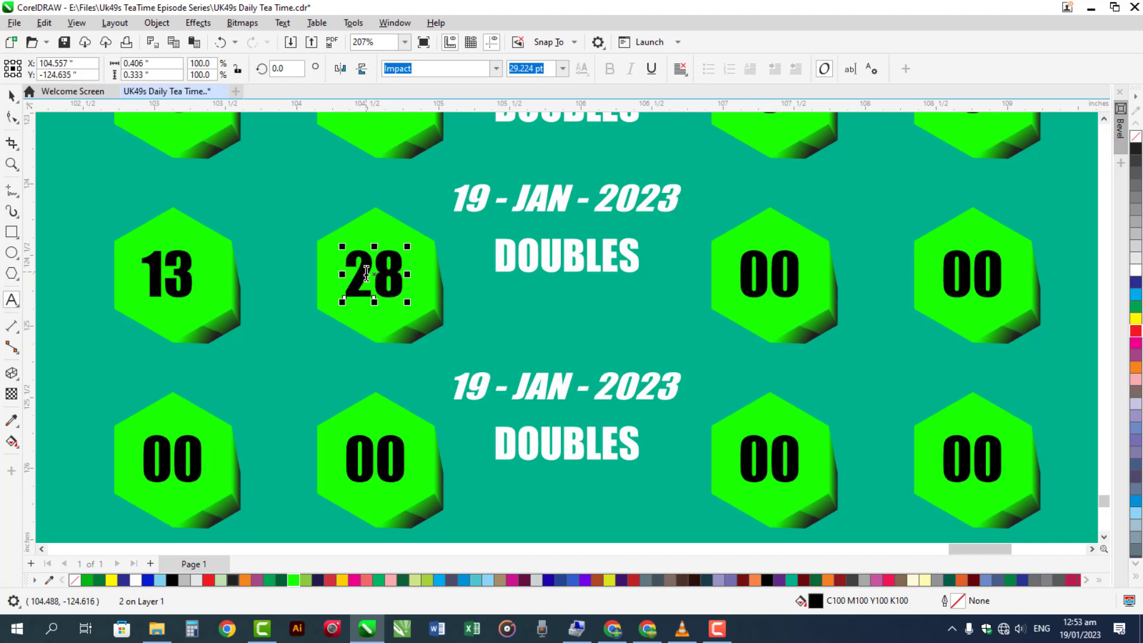
{"action": "key", "text": "ctrl+space"}
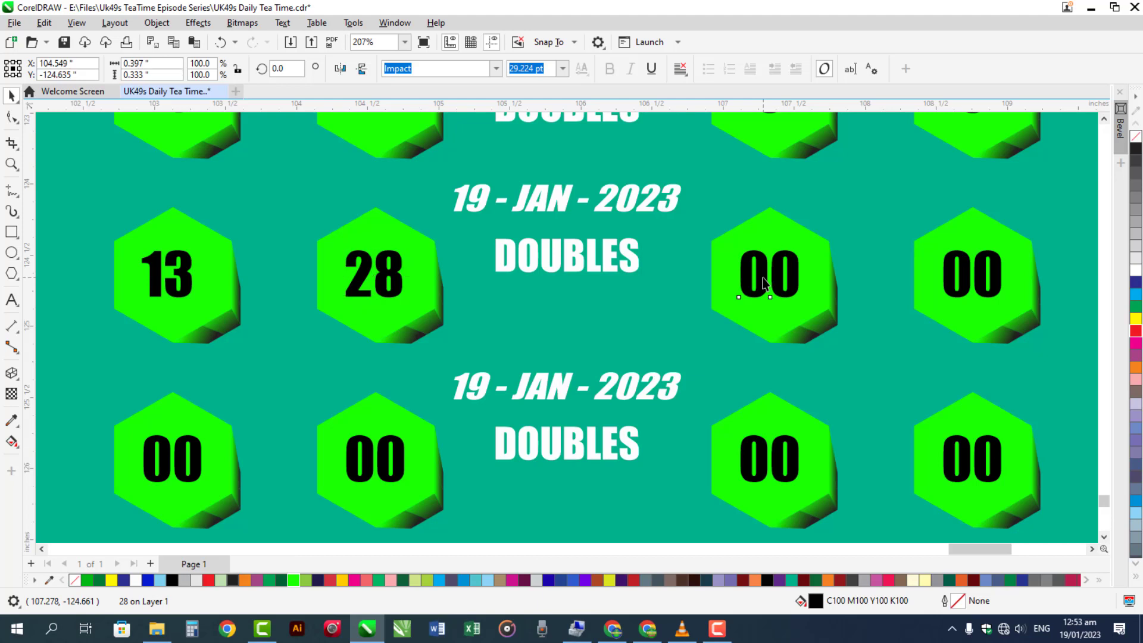
Change the second pair of numbers in the second Doubles row to 38 and 47
{"action": "double_click", "coordinate": [765, 280]}
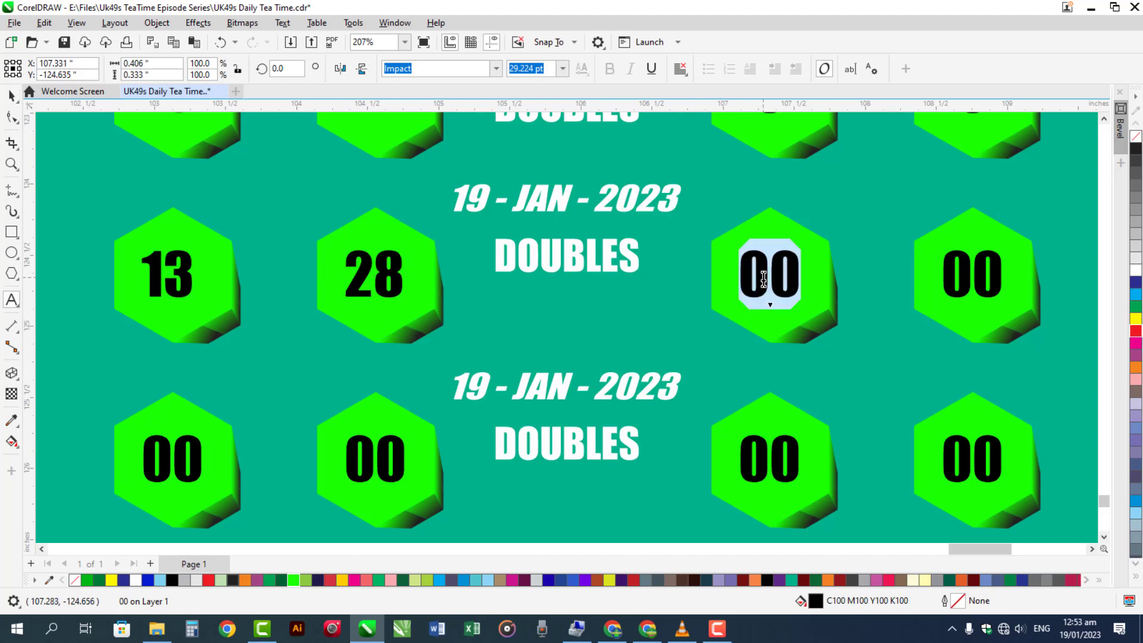
{"action": "type", "text": "38"}
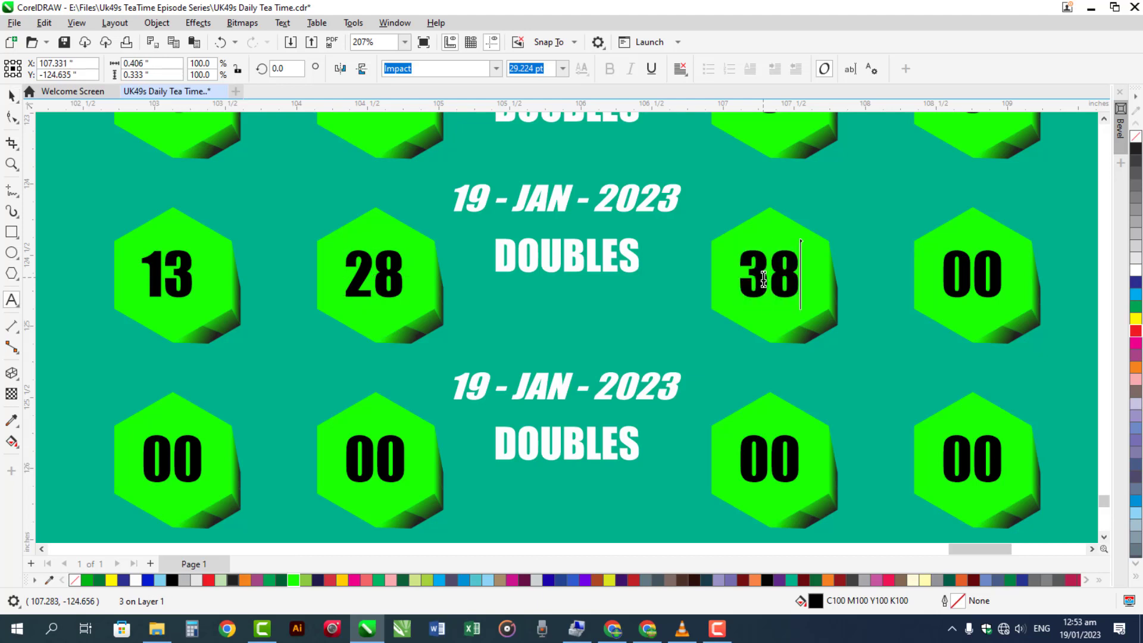
{"action": "key", "text": "ctrl+space"}
{"action": "double_click", "coordinate": [966, 279]}
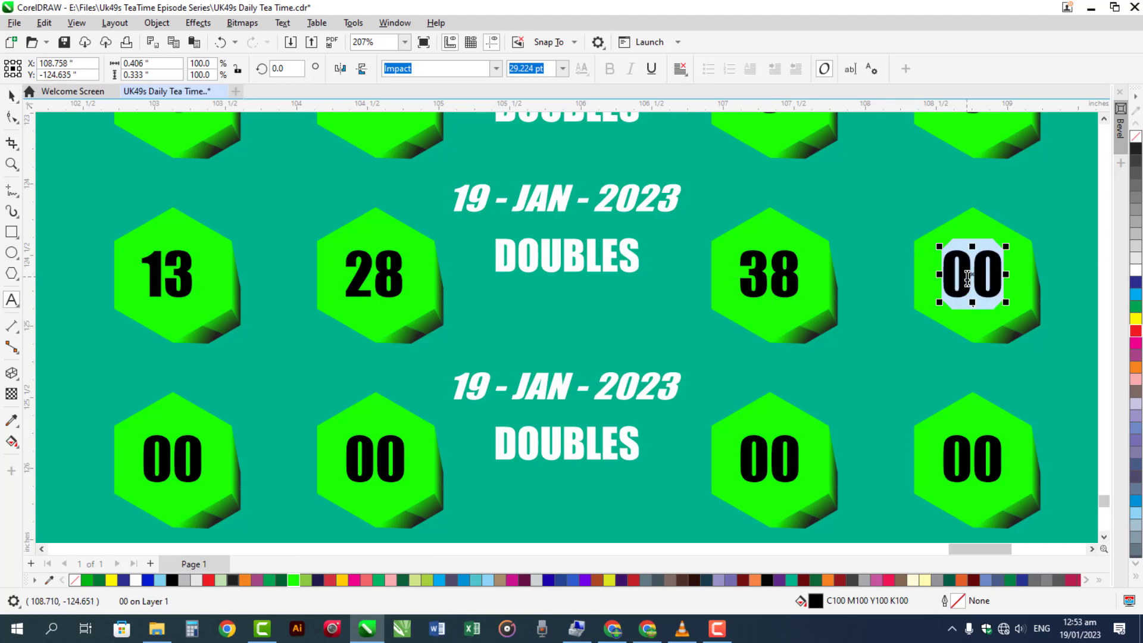
{"action": "type", "text": "47"}
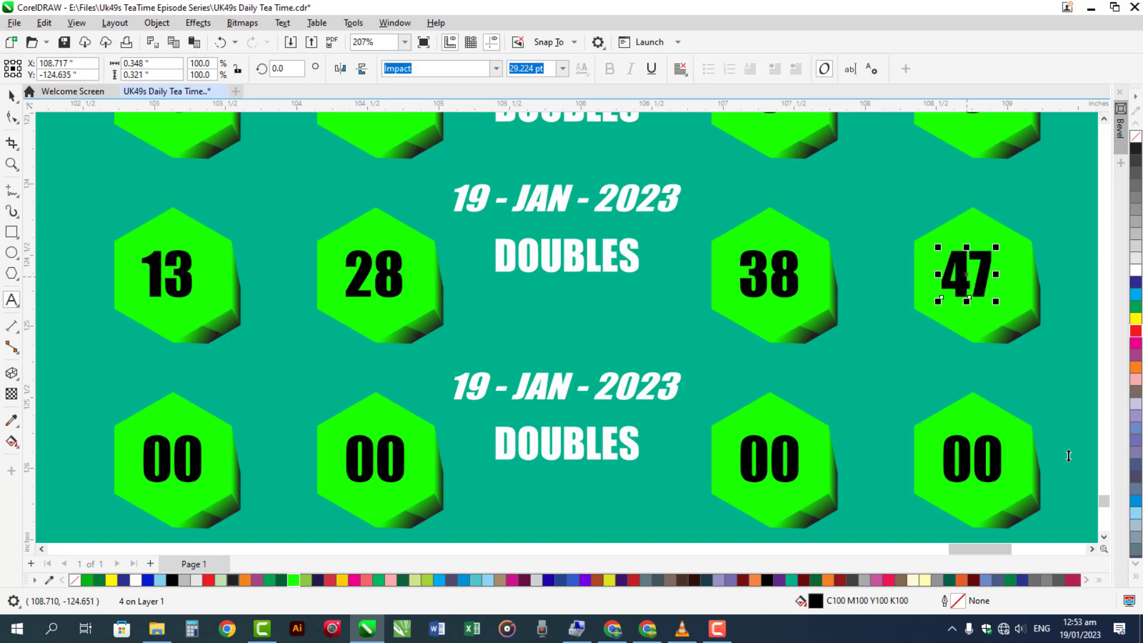
Change the first pair of numbers in the third Doubles row to 34 and 44
{"action": "key", "text": "ctrl+space"}
{"action": "scroll", "coordinate": [1105, 539], "scroll_direction": "down", "scroll_amount": 3}
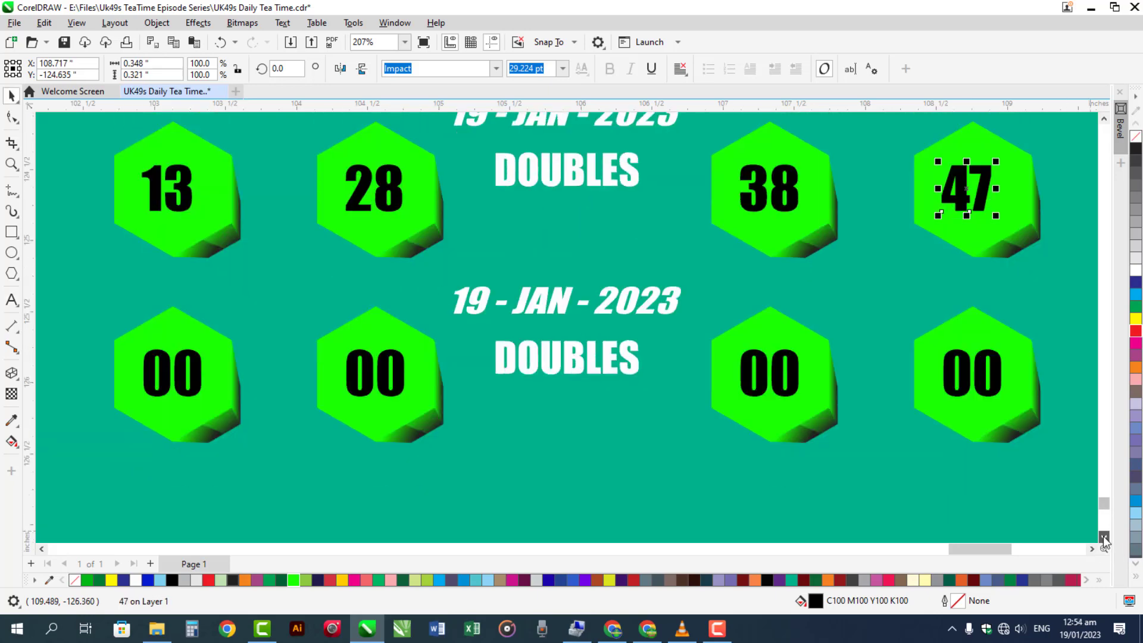
{"action": "double_click", "coordinate": [196, 295]}
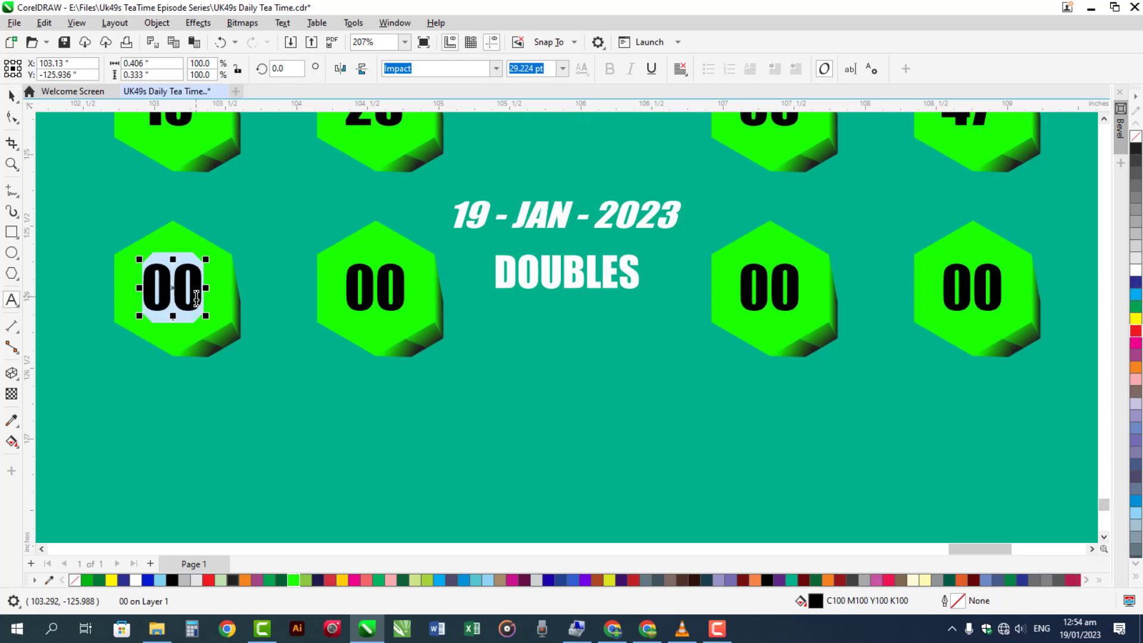
{"action": "type", "text": "34"}
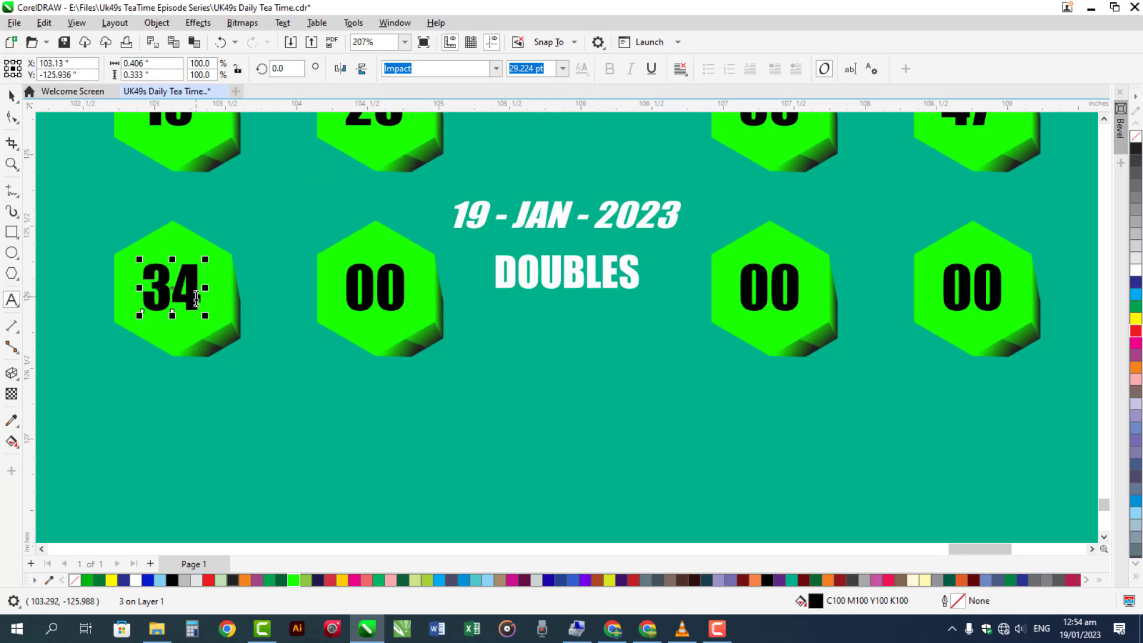
{"action": "double_click", "coordinate": [359, 290]}
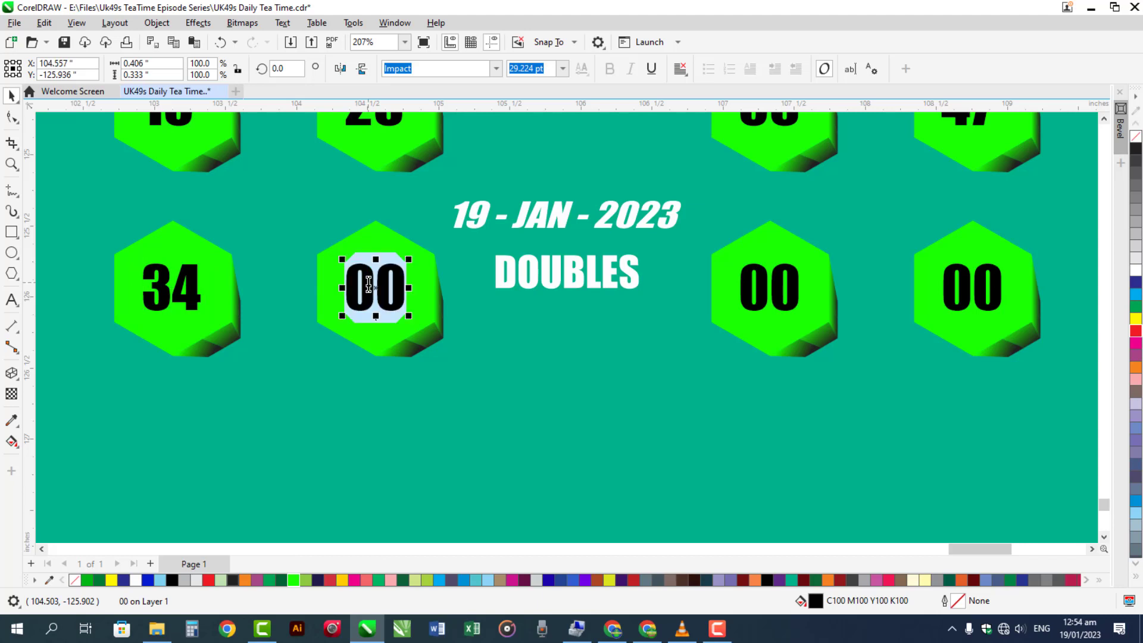
{"action": "type", "text": "44"}
{"action": "key", "text": "ctrl+space"}
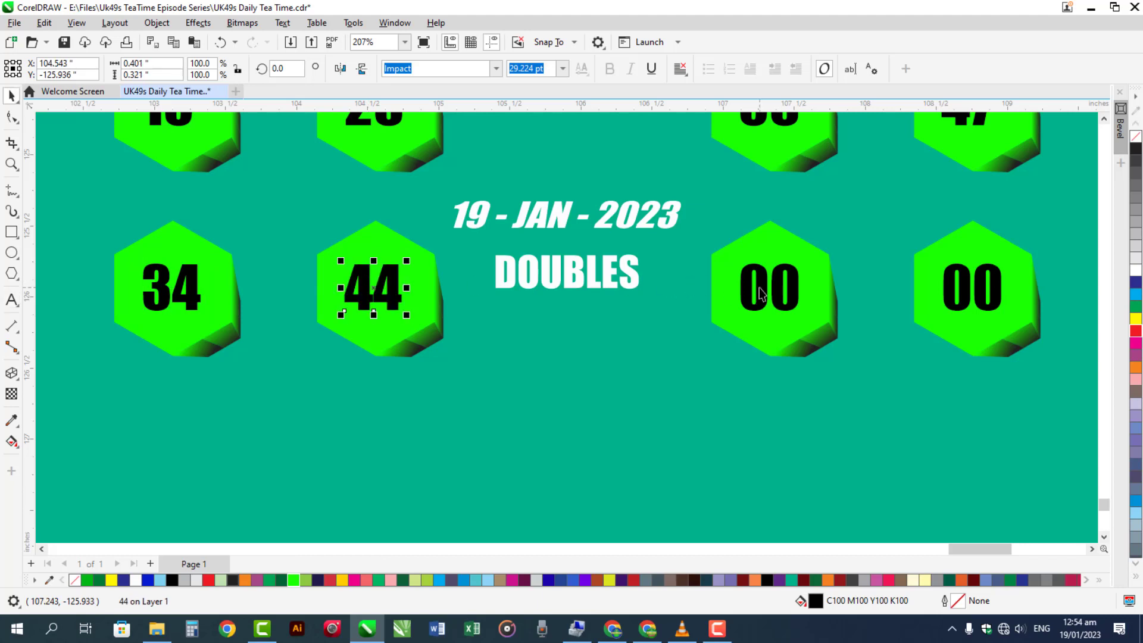
Change the second pair of numbers in the third Doubles row to 17 and 33
{"action": "left_click", "coordinate": [756, 289]}
{"action": "double_click", "coordinate": [759, 288]}
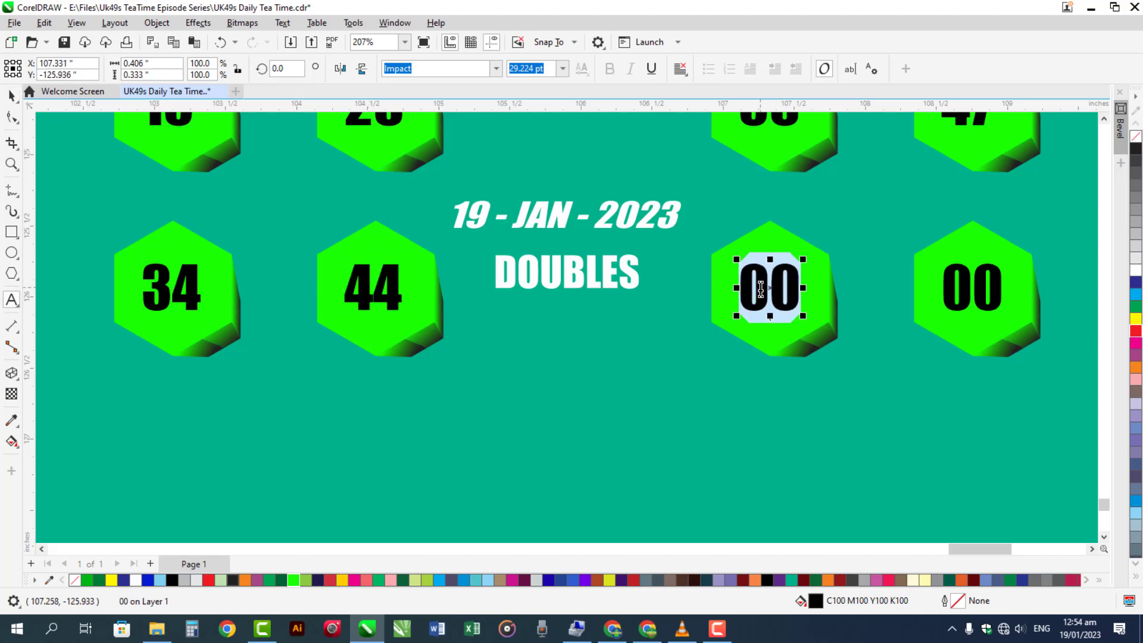
{"action": "type", "text": "17"}
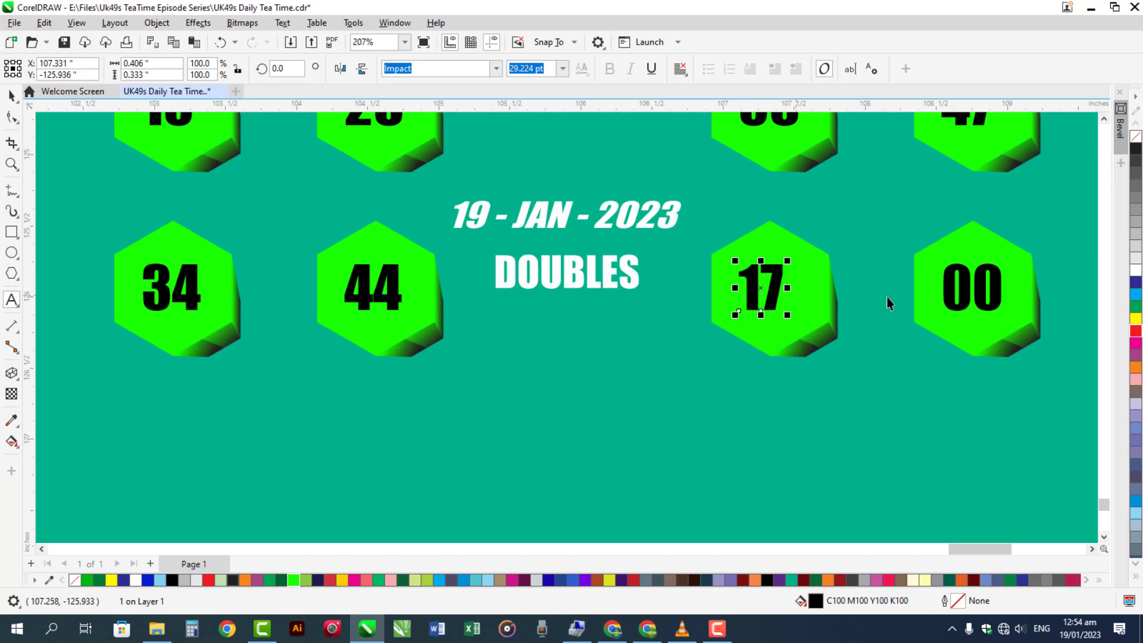
{"action": "left_click", "coordinate": [970, 297]}
{"action": "double_click", "coordinate": [970, 297]}
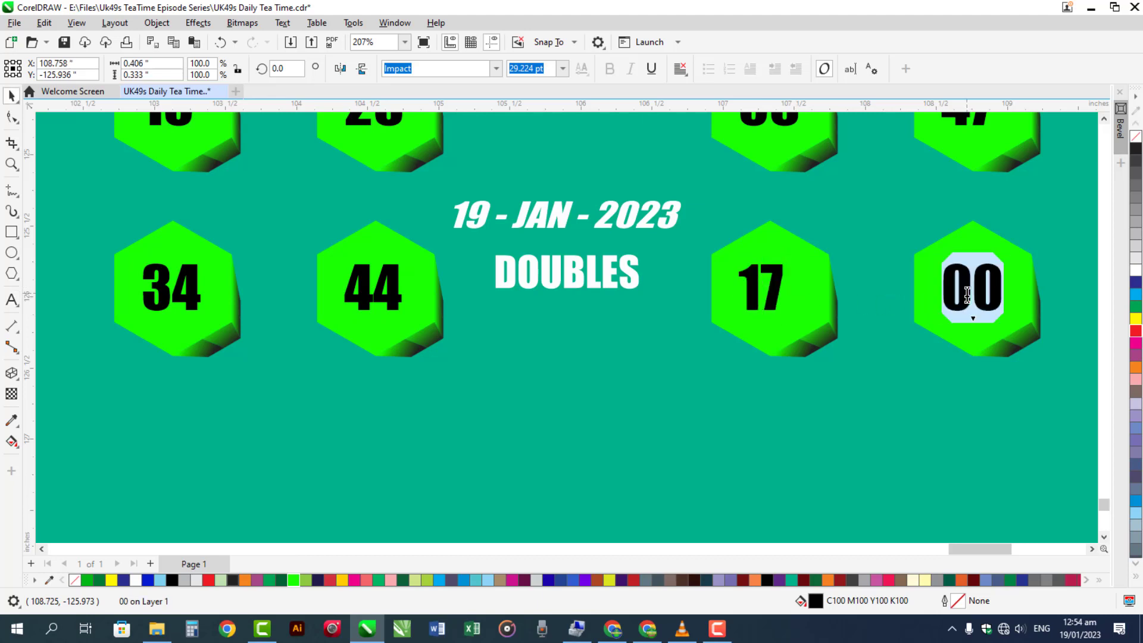
{"action": "type", "text": "33"}
{"action": "key", "text": "ctrl+space"}
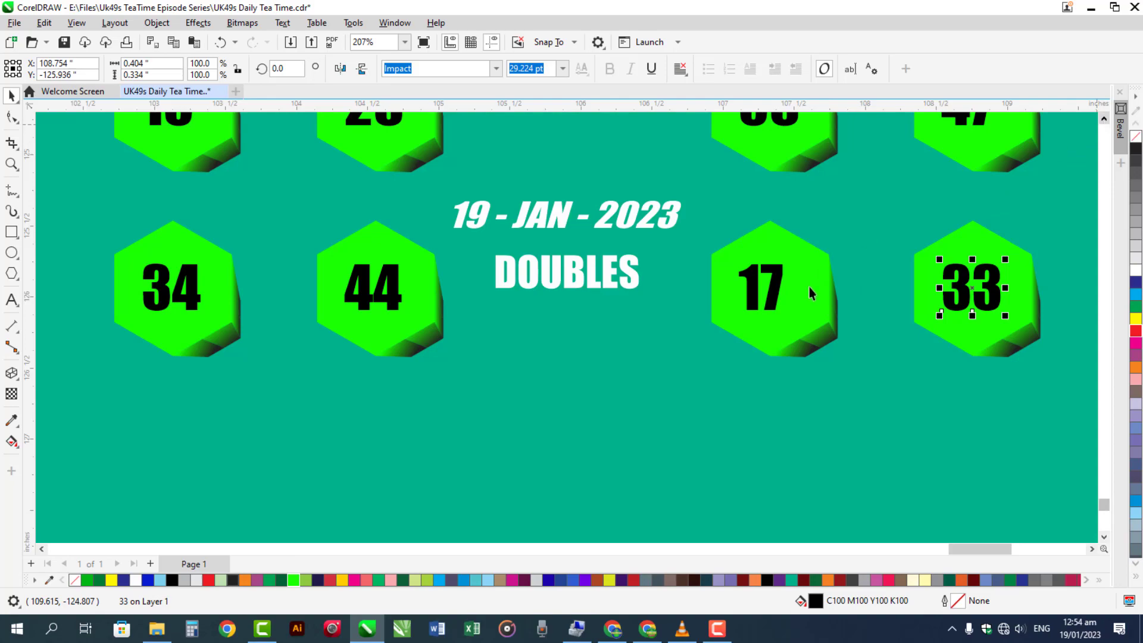
Fill the second number pairs of the third Doubles row (17 and 33) and the first row (3 and 6) with red
{"action": "left_click", "coordinate": [772, 300], "text": "shift"}
{"action": "left_click", "coordinate": [1135, 331]}
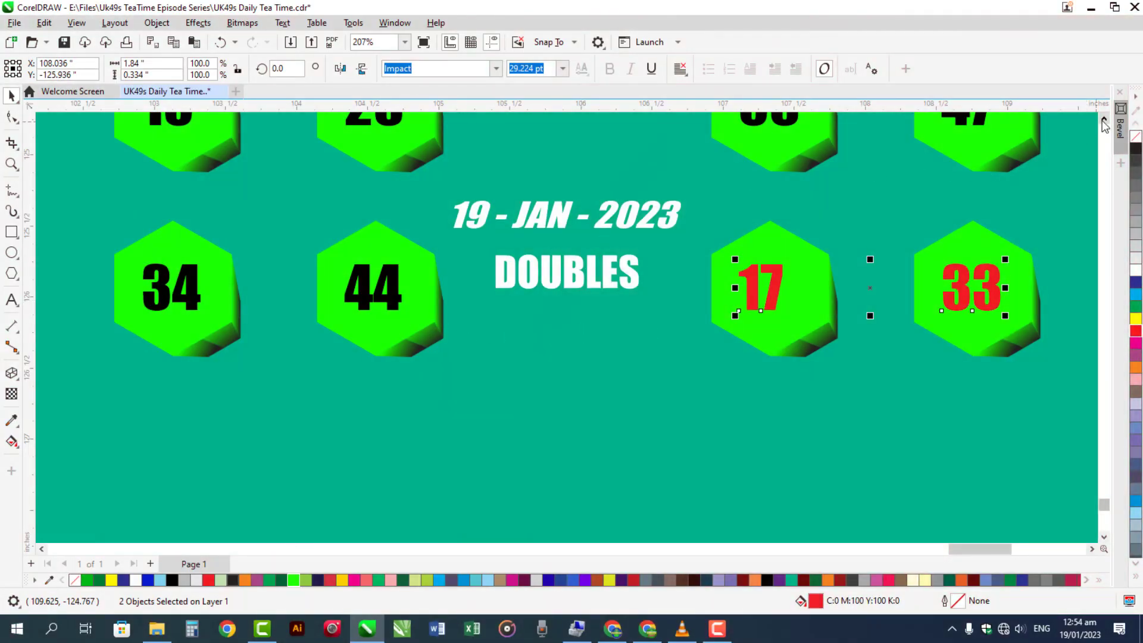
{"action": "scroll", "coordinate": [984, 202], "scroll_direction": "up", "scroll_amount": 2}
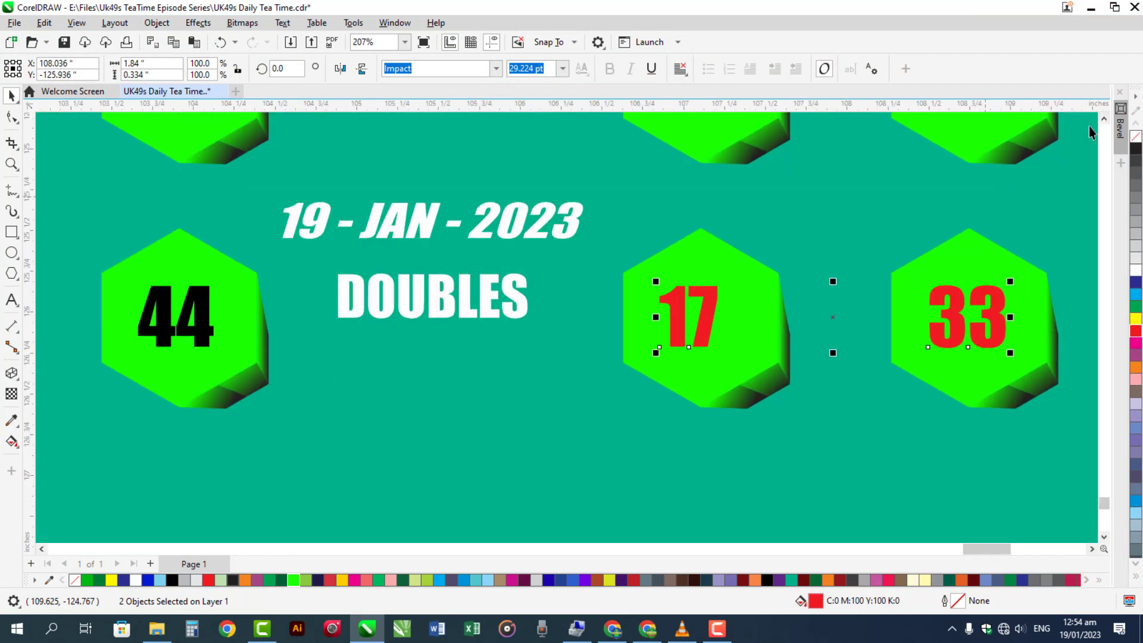
{"action": "left_click", "coordinate": [1105, 120]}
{"action": "scroll", "coordinate": [1104, 122], "scroll_direction": "up", "scroll_amount": 8}
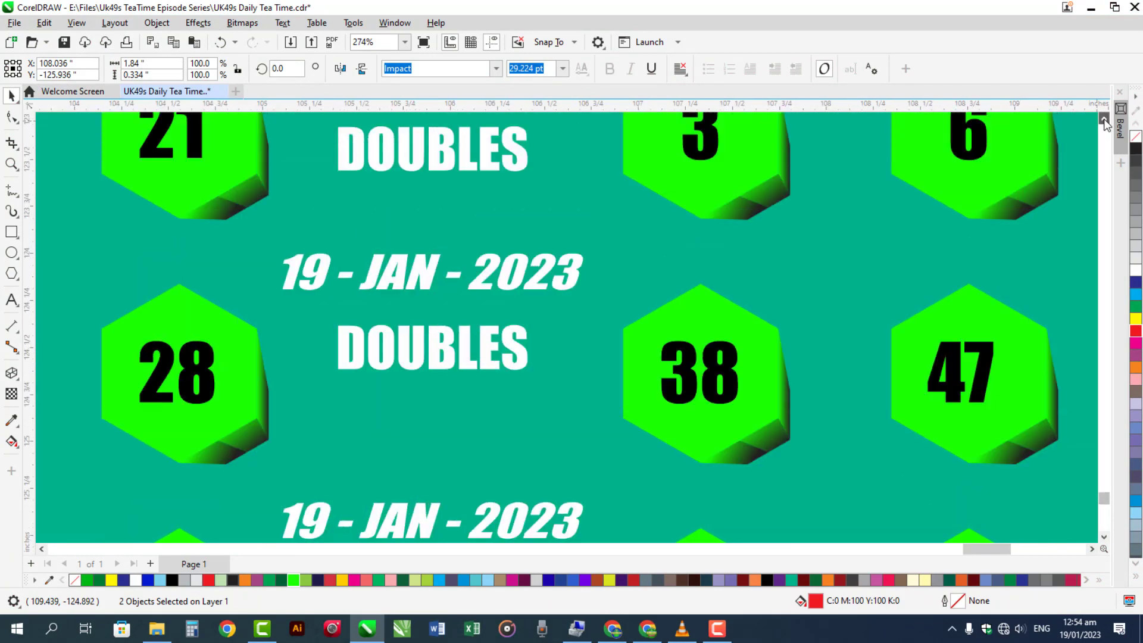
{"action": "scroll", "coordinate": [1104, 122], "scroll_direction": "up", "scroll_amount": 1}
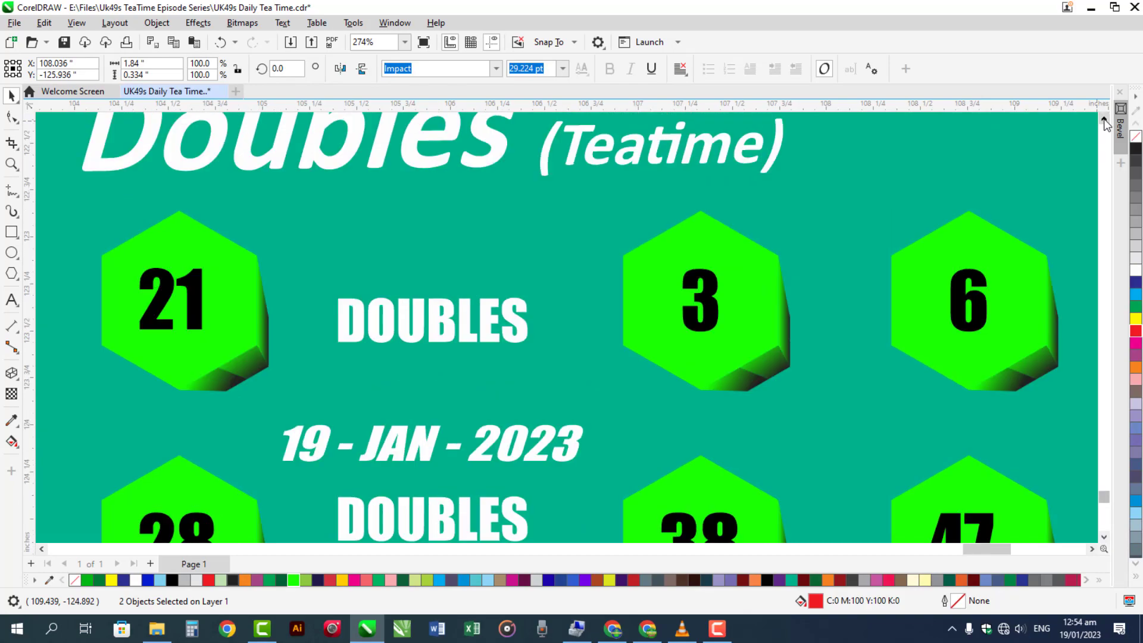
{"action": "left_click", "coordinate": [713, 322]}
{"action": "left_click", "coordinate": [983, 314], "text": "shift"}
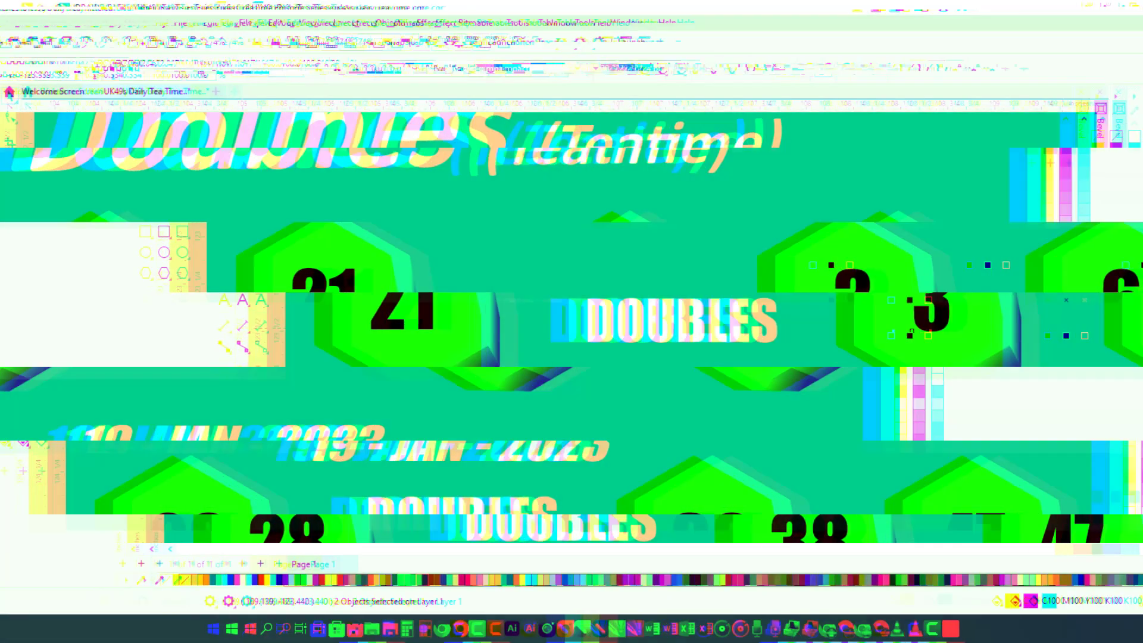
{"action": "left_click", "coordinate": [1136, 331]}
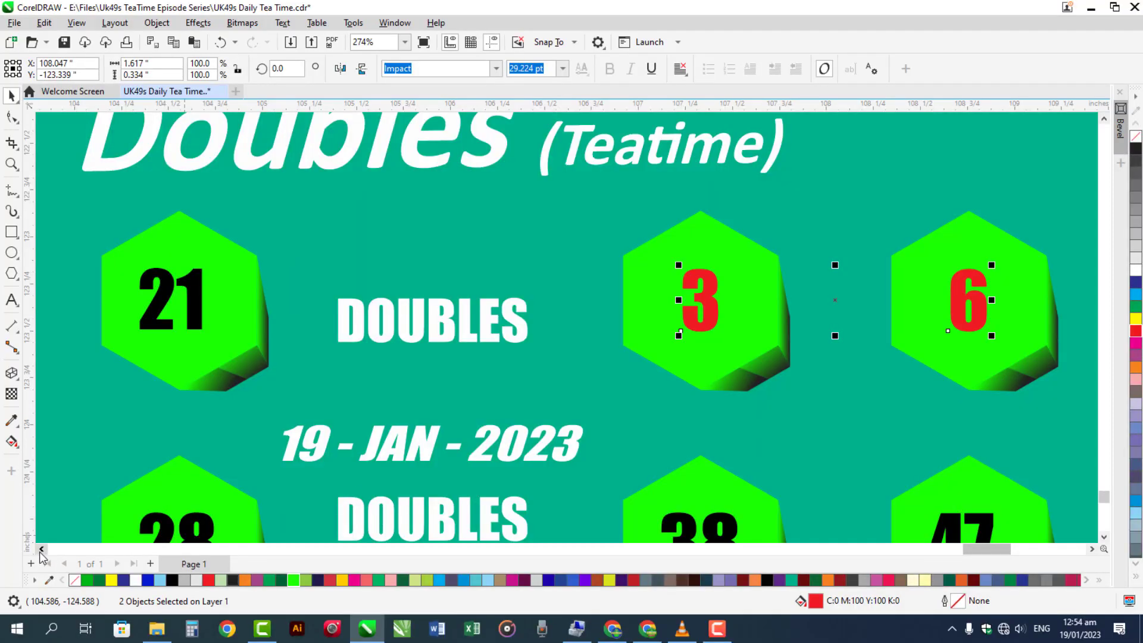
Fill the numbers 18 and 21 in the first Doubles row with red
{"action": "left_click", "coordinate": [42, 549]}
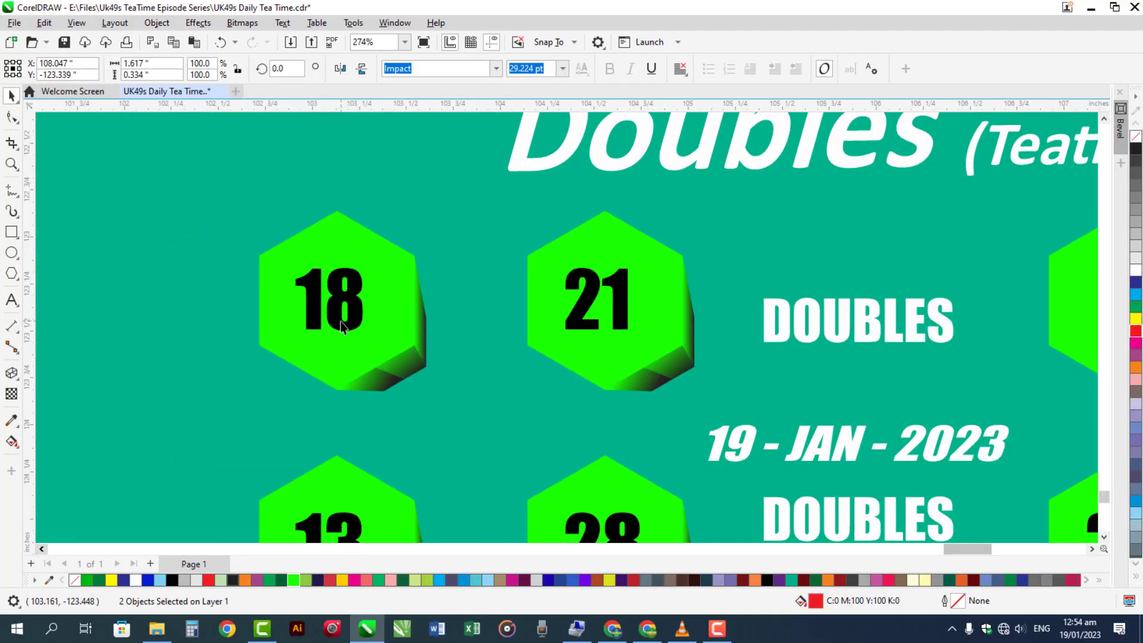
{"action": "left_click", "coordinate": [341, 326]}
{"action": "left_click", "coordinate": [576, 318], "text": "shift"}
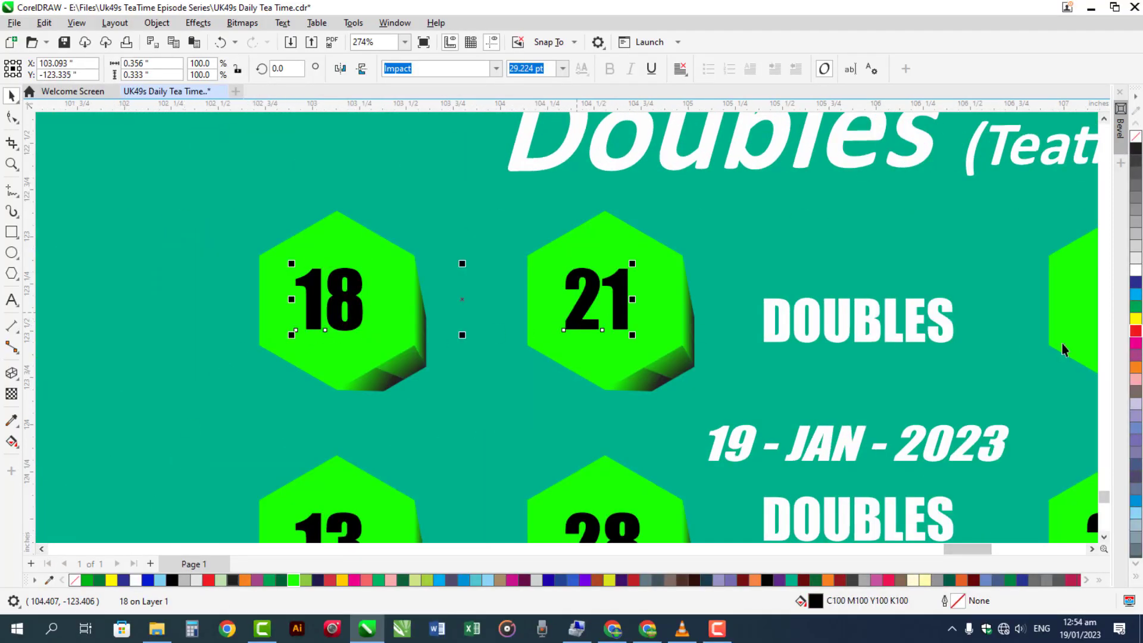
{"action": "left_click", "coordinate": [1135, 331]}
Fill the numbers 34 and 44 in the third Doubles row with red
{"action": "left_click", "coordinate": [1104, 537]}
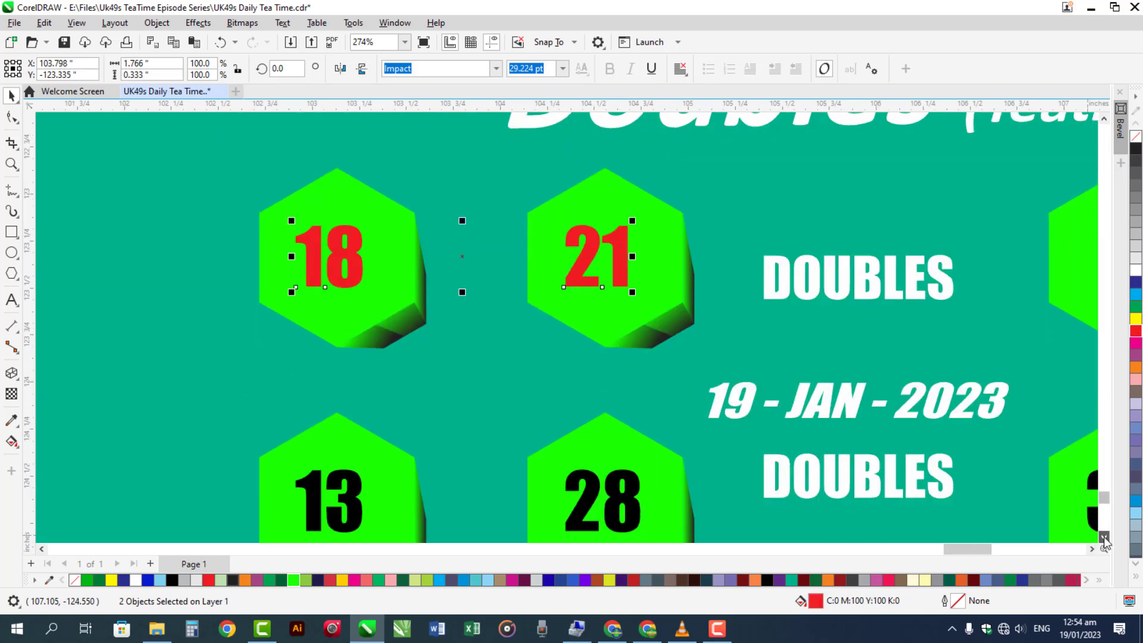
{"action": "left_click", "coordinate": [1103, 537]}
{"action": "left_click", "coordinate": [1104, 537]}
{"action": "left_click", "coordinate": [1104, 537]}
{"action": "left_click", "coordinate": [1104, 537]}
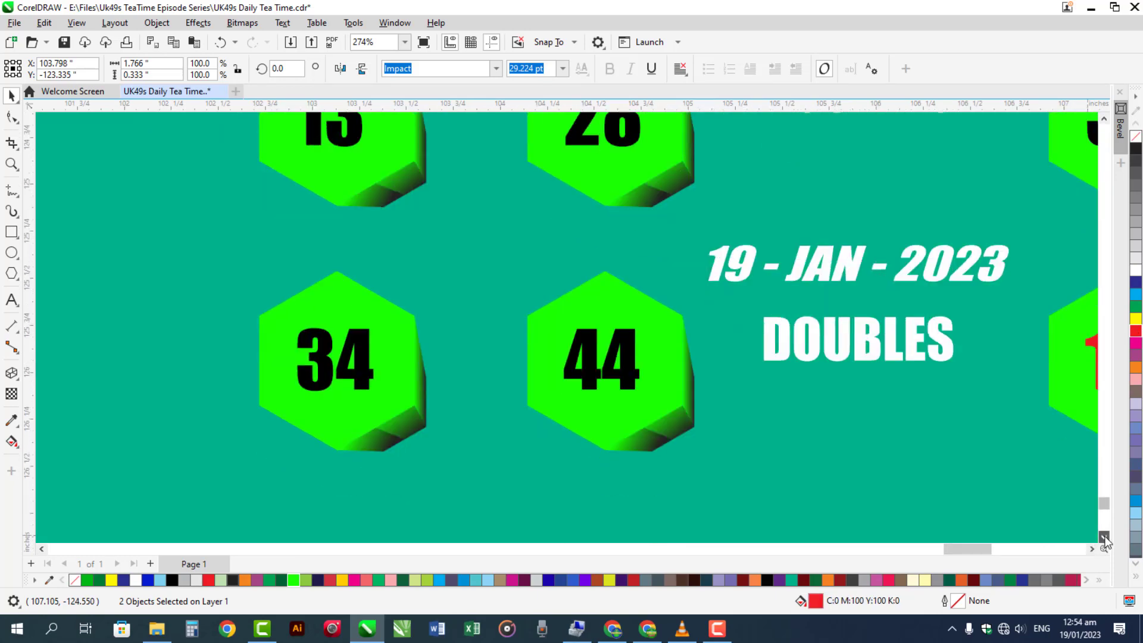
{"action": "left_click", "coordinate": [1104, 537]}
{"action": "left_click", "coordinate": [1103, 537]}
{"action": "left_click", "coordinate": [1103, 537]}
{"action": "left_click", "coordinate": [1103, 537]}
{"action": "left_click", "coordinate": [607, 221]}
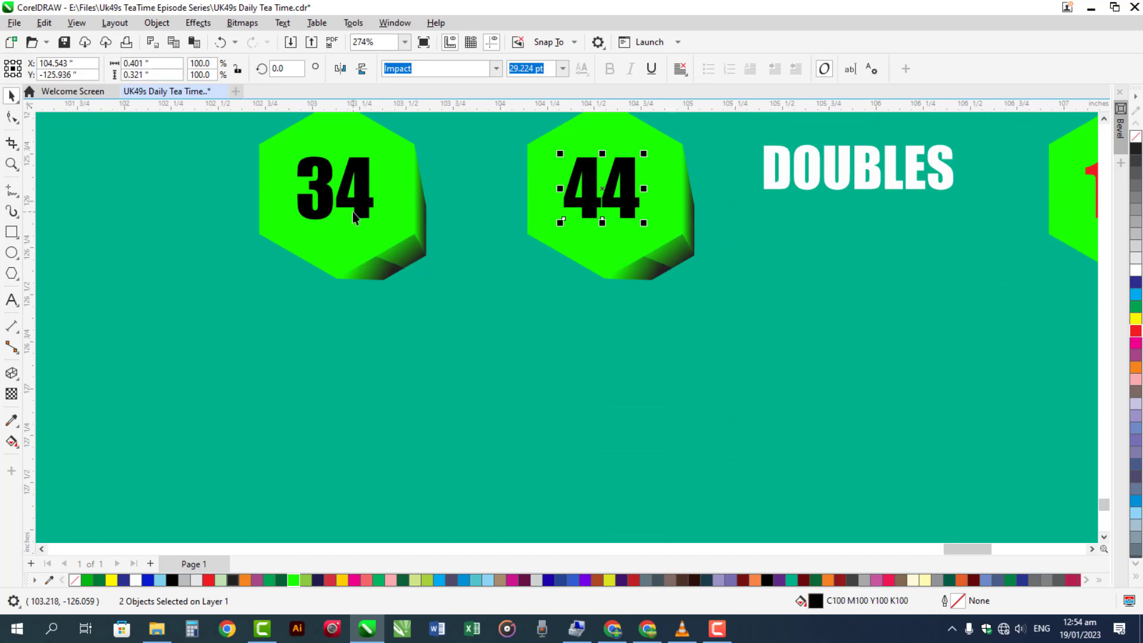
{"action": "left_click", "coordinate": [356, 213], "text": "shift"}
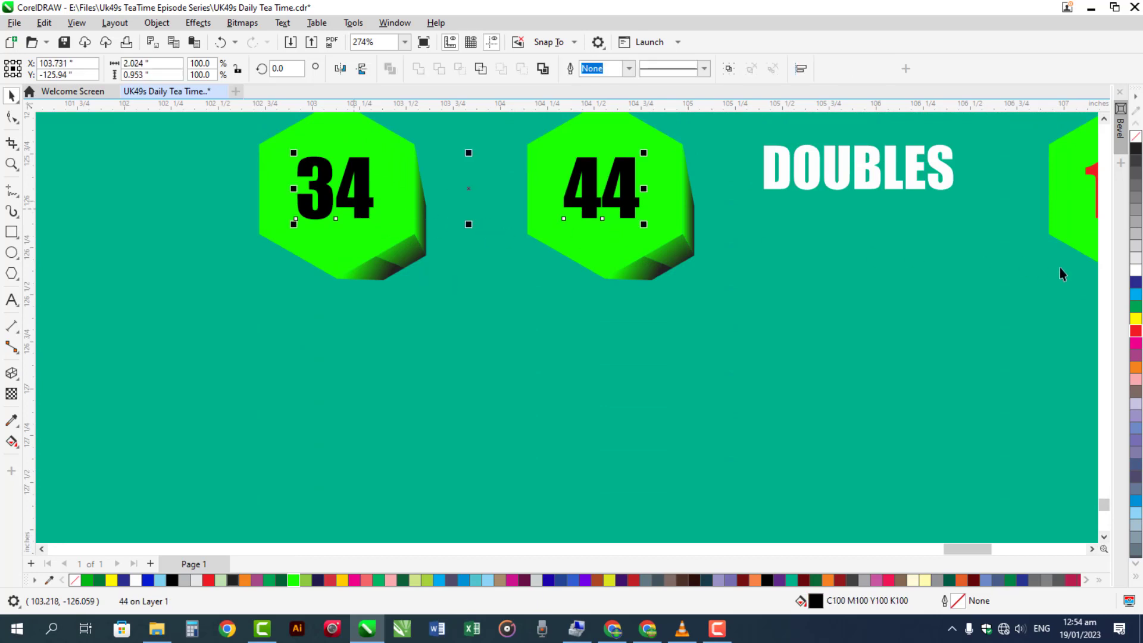
{"action": "left_click", "coordinate": [1136, 342]}
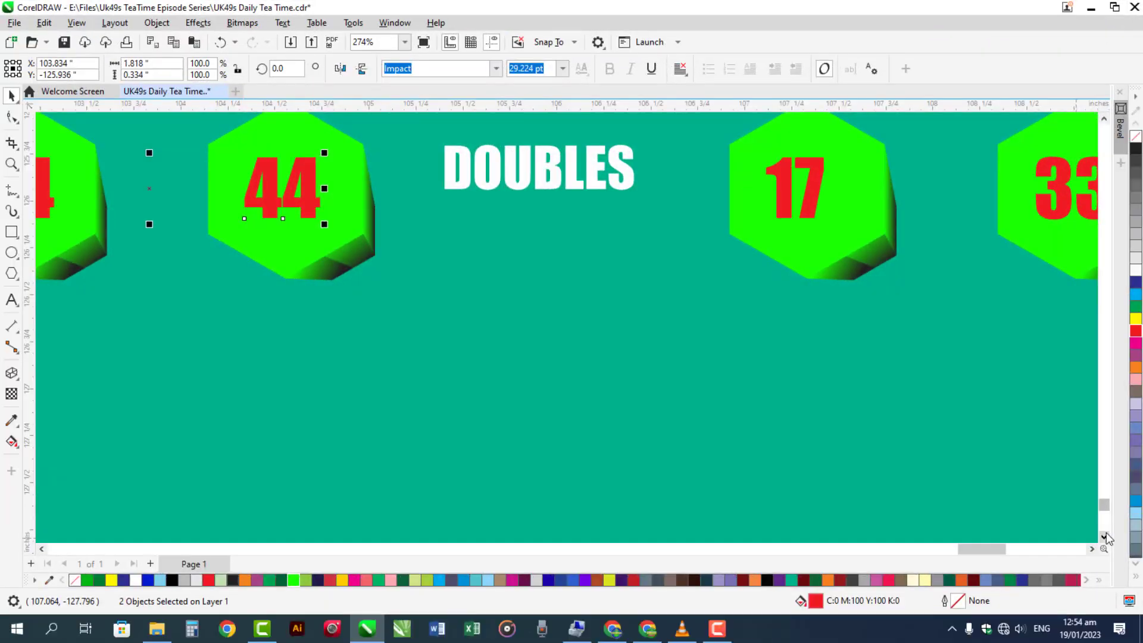
Change the first number in the first row of the PAIRS section to 8 and centre it horizontally in its hexagon
{"action": "left_click", "coordinate": [1104, 537]}
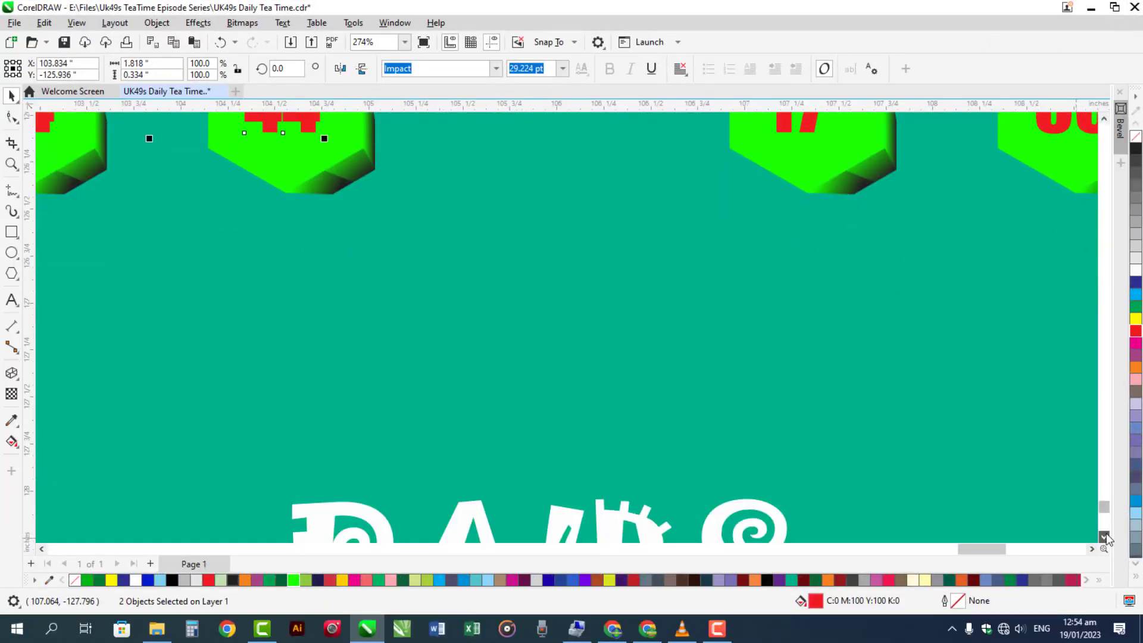
{"action": "scroll", "coordinate": [1105, 537], "scroll_direction": "down", "scroll_amount": 3}
{"action": "scroll", "coordinate": [720, 358], "scroll_direction": "down", "scroll_amount": 1}
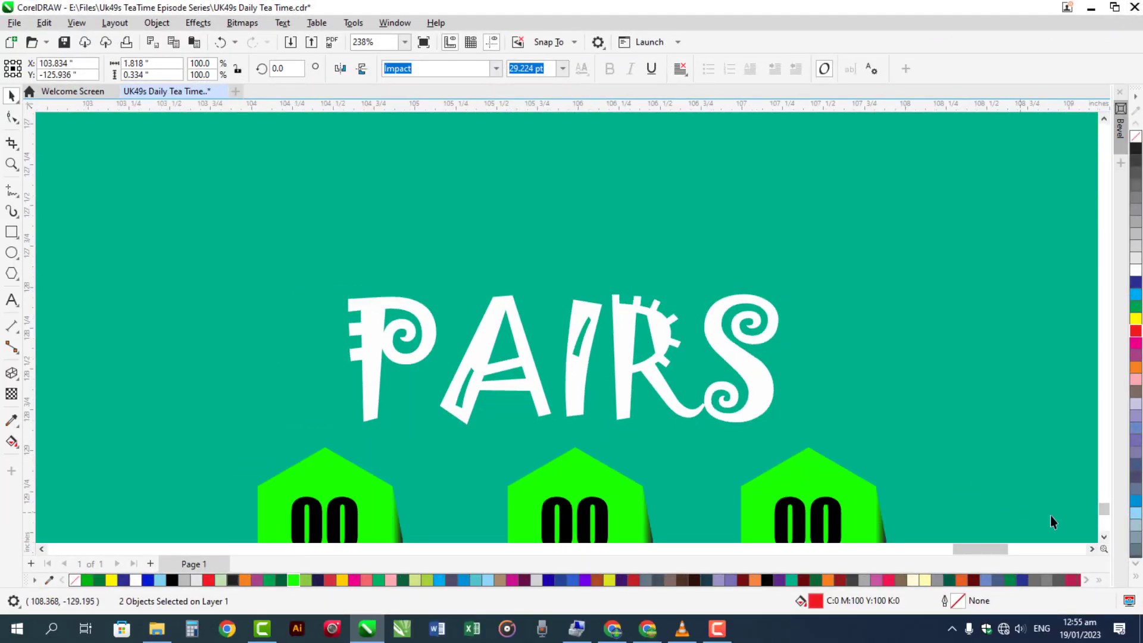
{"action": "left_click", "coordinate": [1104, 537]}
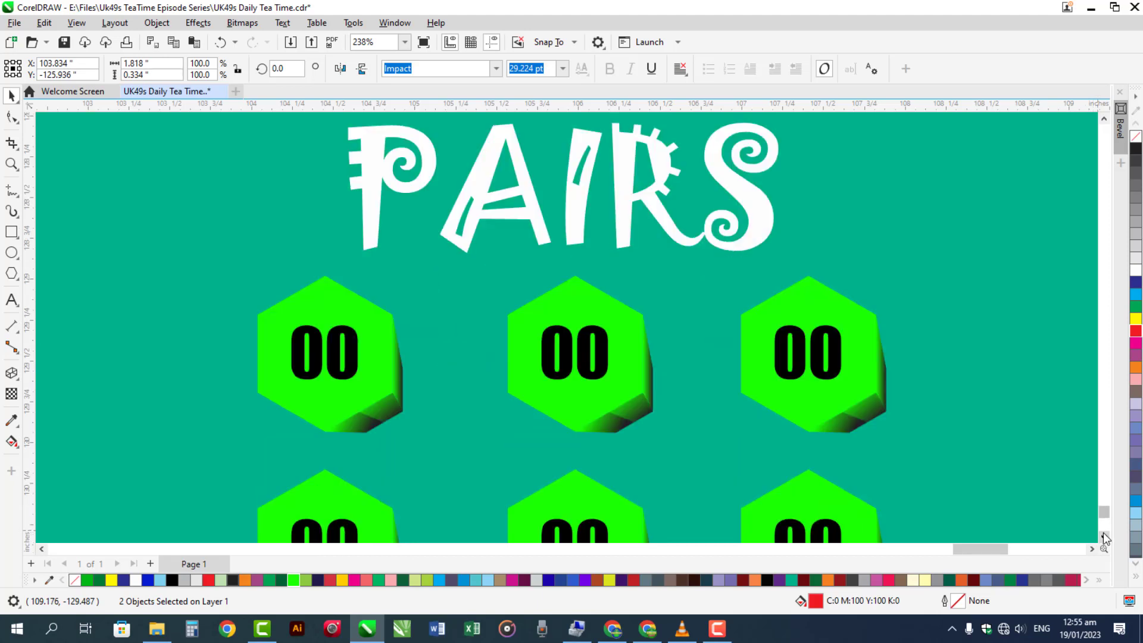
{"action": "scroll", "coordinate": [602, 266], "scroll_direction": "down", "scroll_amount": 3}
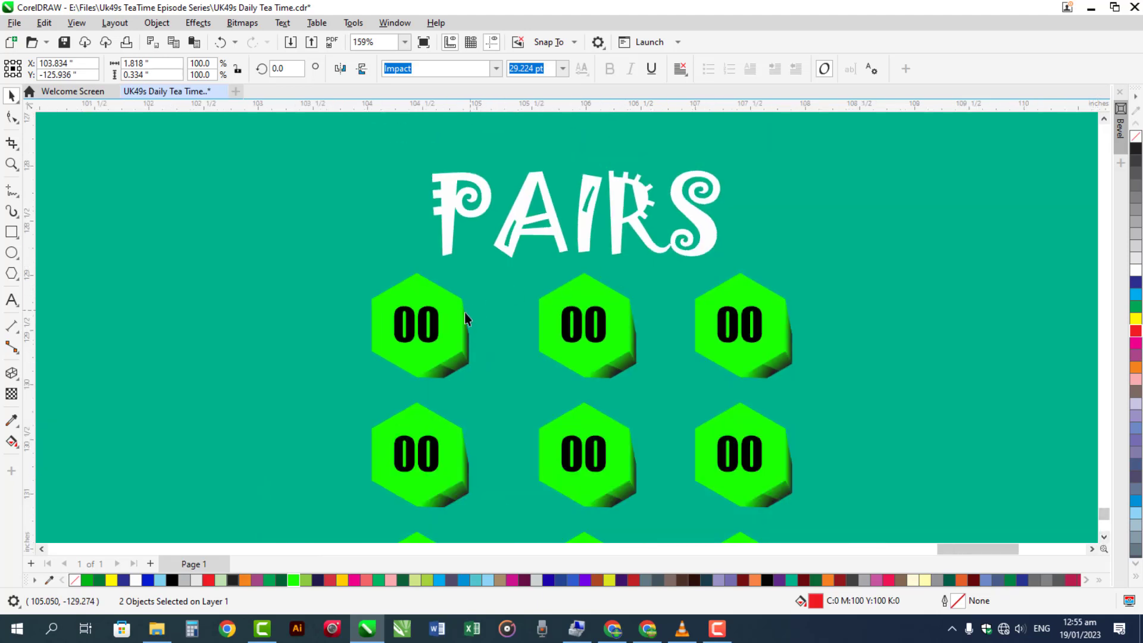
{"action": "scroll", "coordinate": [562, 263], "scroll_direction": "up", "scroll_amount": 3}
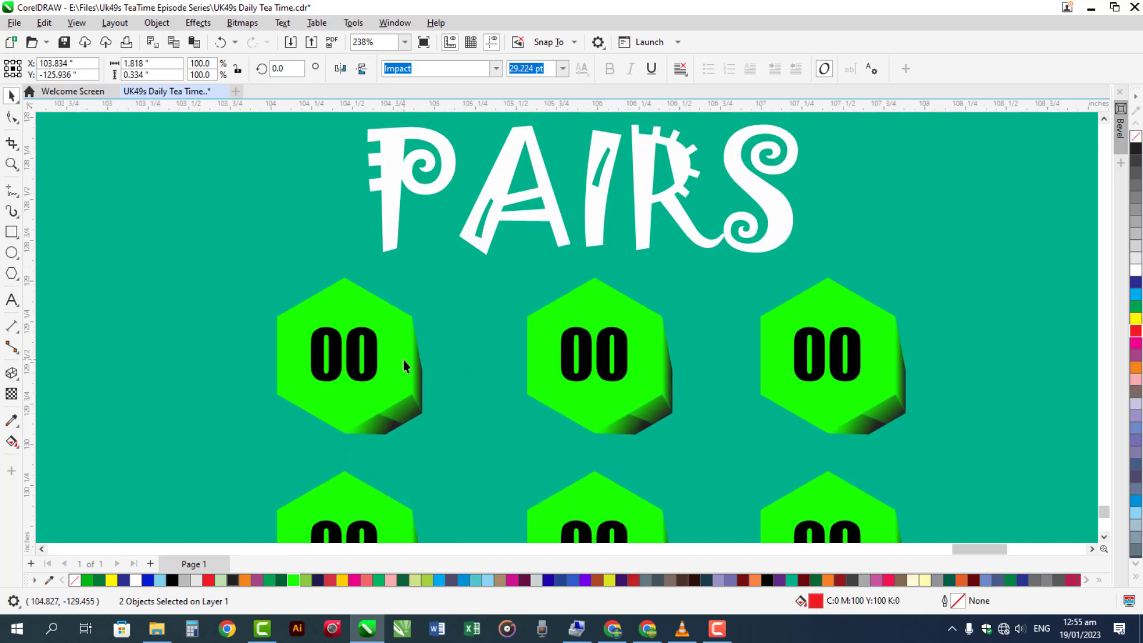
{"action": "double_click", "coordinate": [376, 360]}
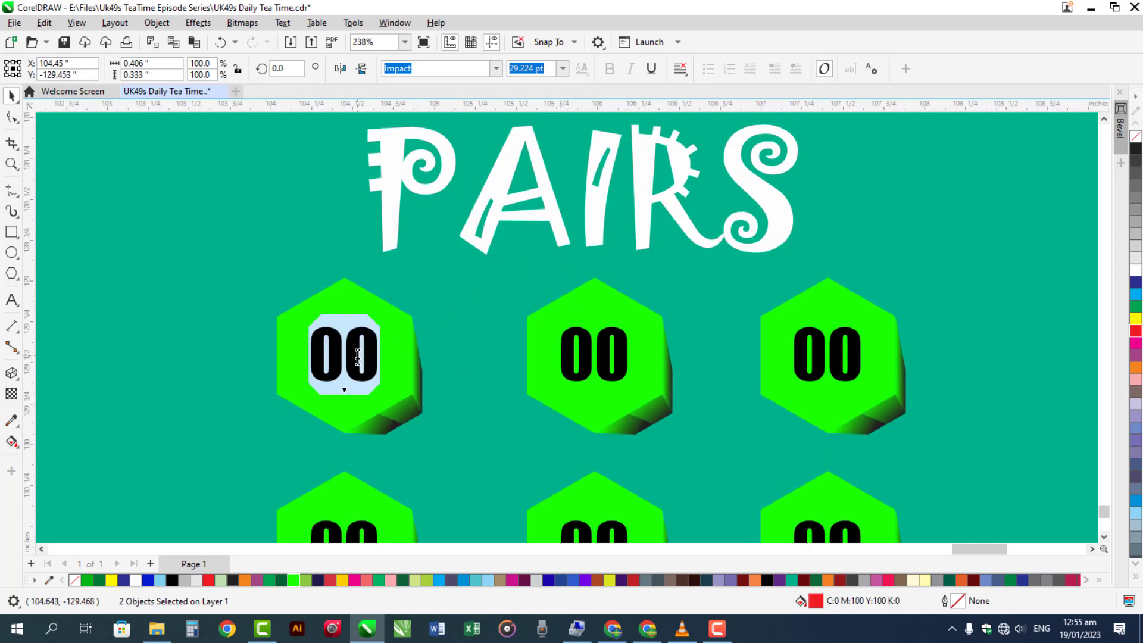
{"action": "type", "text": "8"}
{"action": "key", "text": "ctrl+space"}
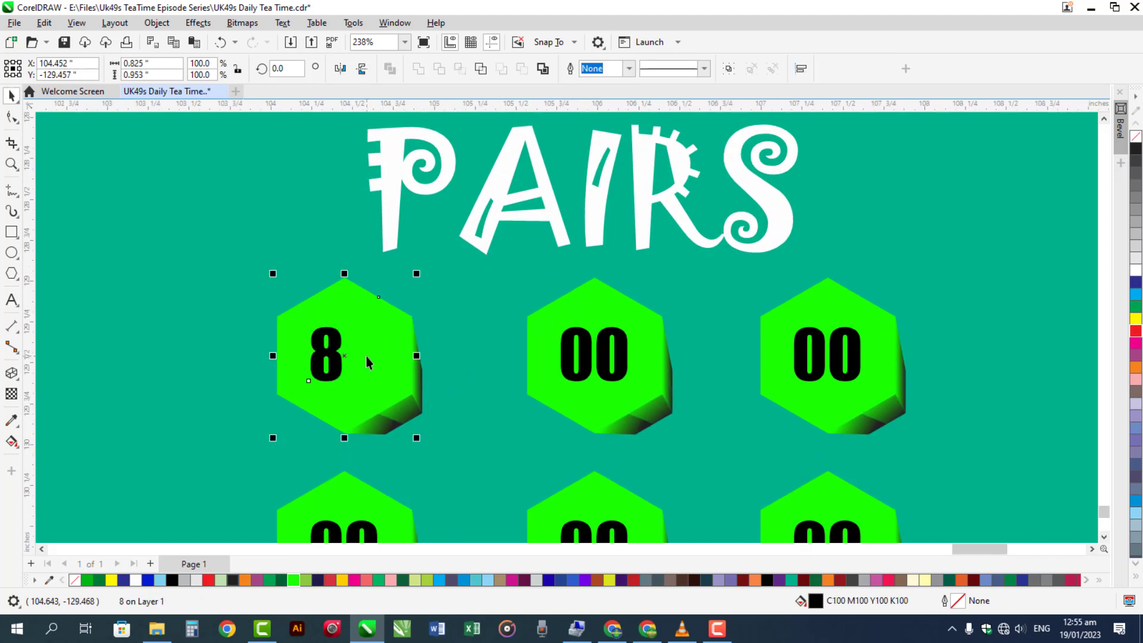
Change the second number in the first PAIRS row to 17 and centre it horizontally in its hexagon
{"action": "left_click", "coordinate": [583, 369]}
{"action": "double_click", "coordinate": [583, 369]}
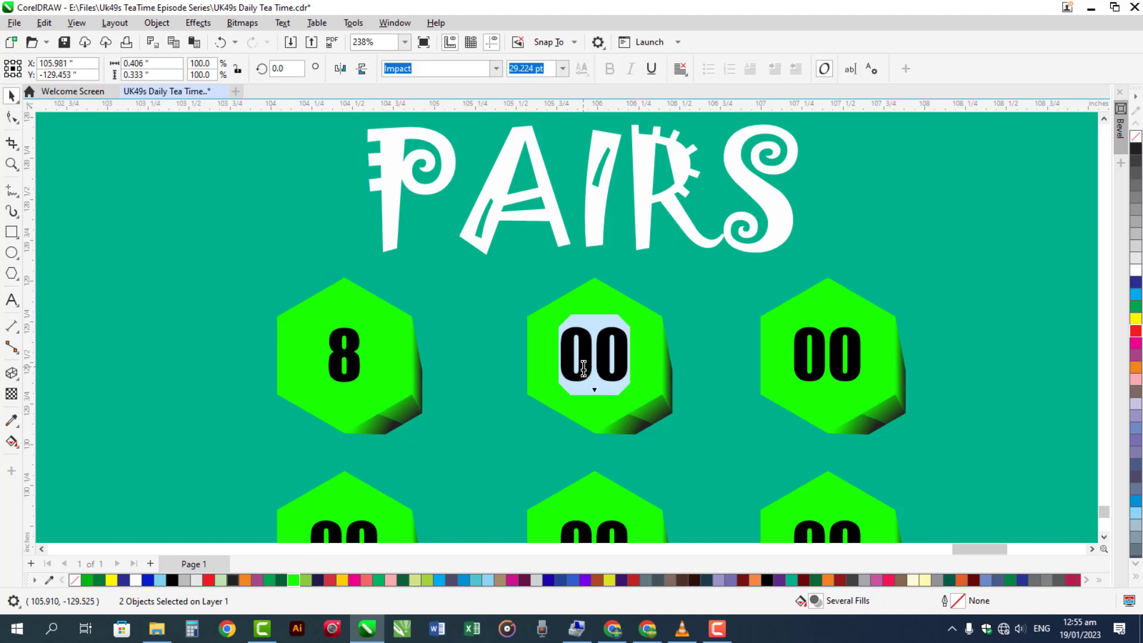
{"action": "type", "text": "17"}
{"action": "key", "text": "ctrl+space"}
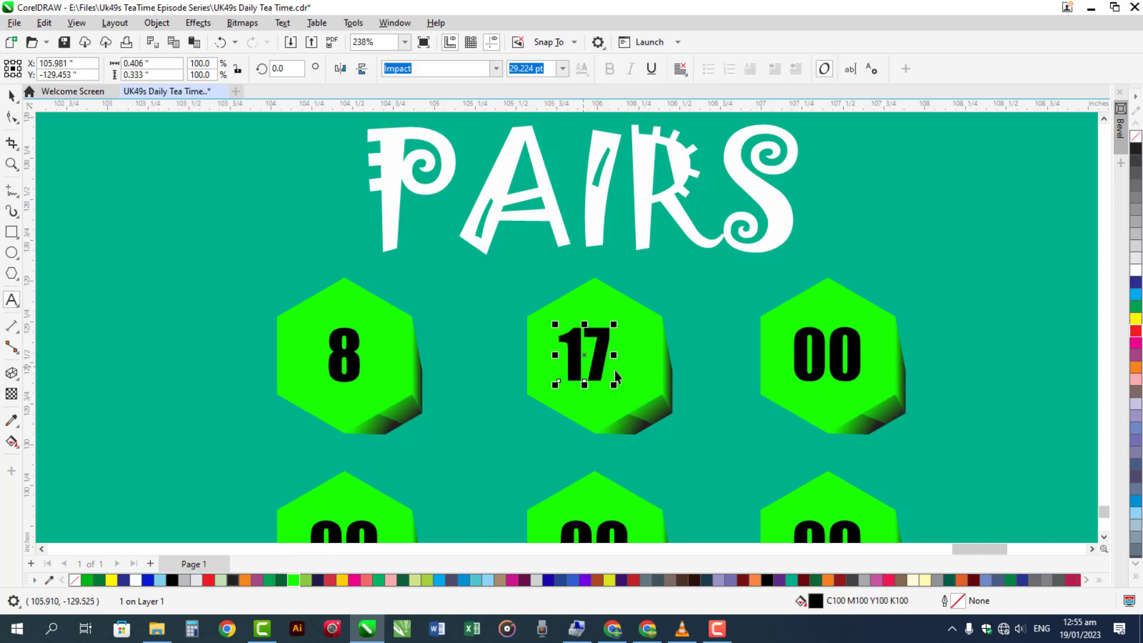
{"action": "left_click", "coordinate": [634, 372]}
Change the third number in the first PAIRS row to 23
{"action": "left_click", "coordinate": [833, 369]}
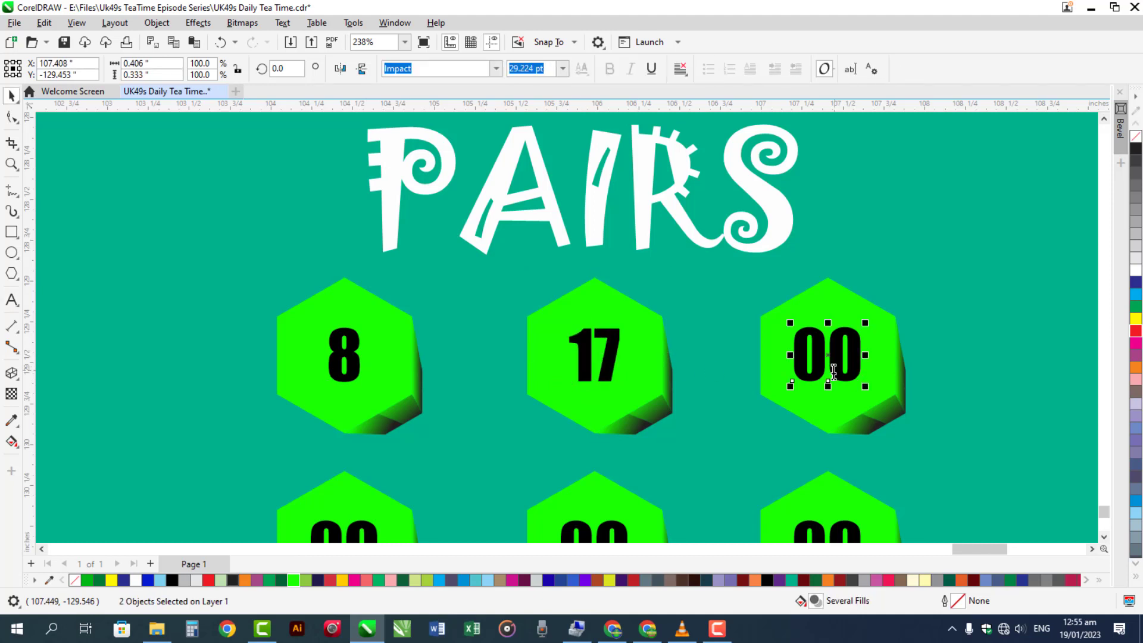
{"action": "double_click", "coordinate": [834, 371]}
{"action": "type", "text": "23"}
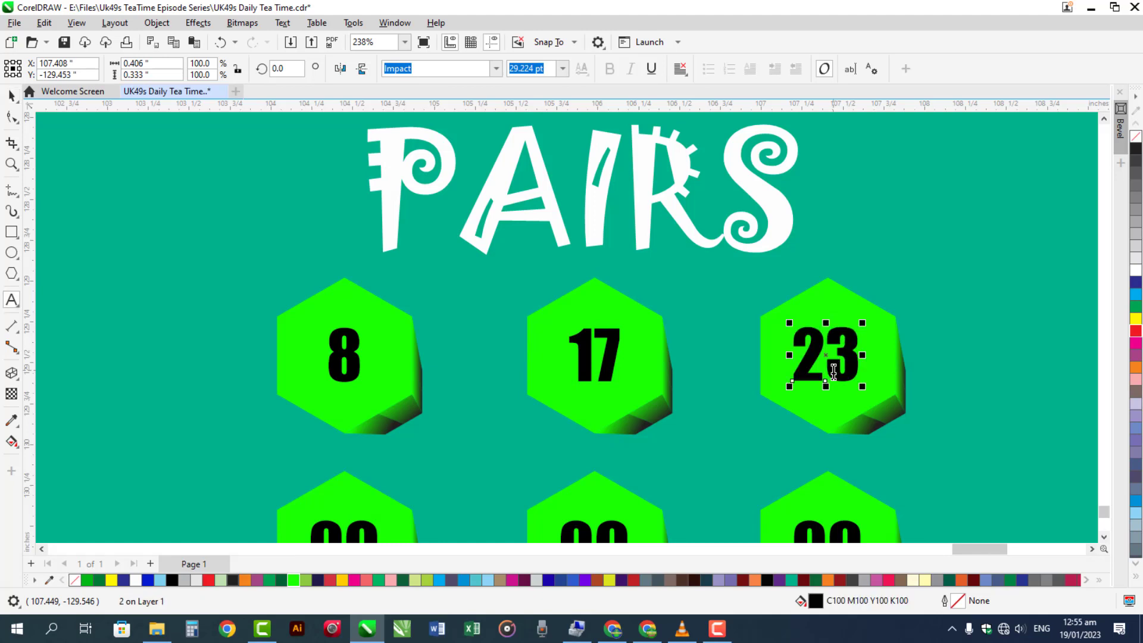
{"action": "key", "text": "ctrl+space"}
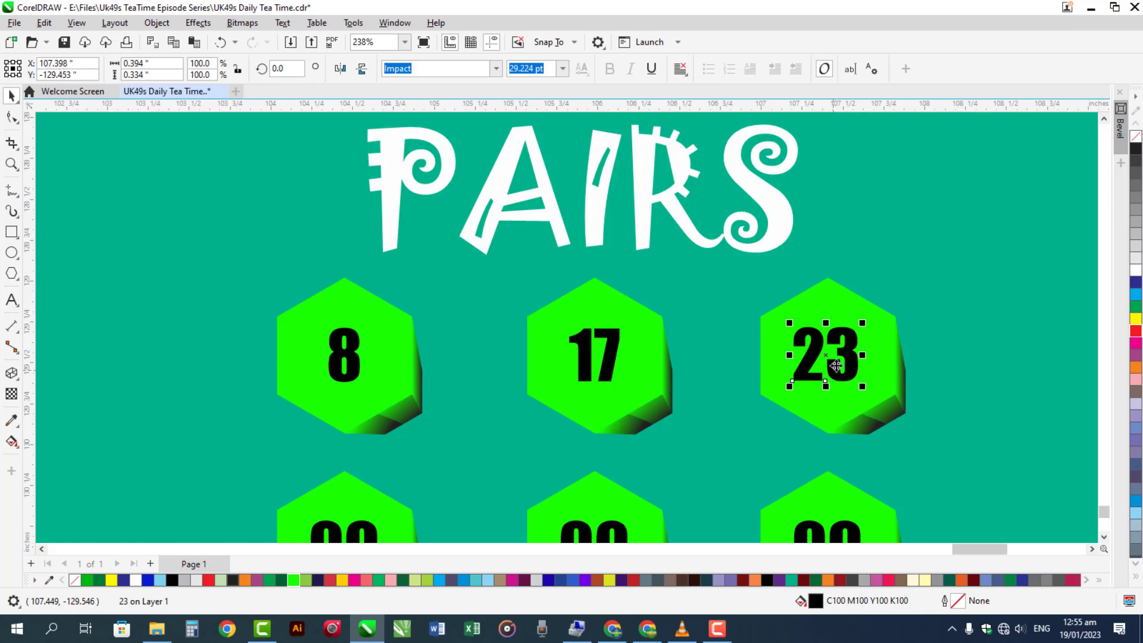
{"action": "left_click", "coordinate": [1104, 538]}
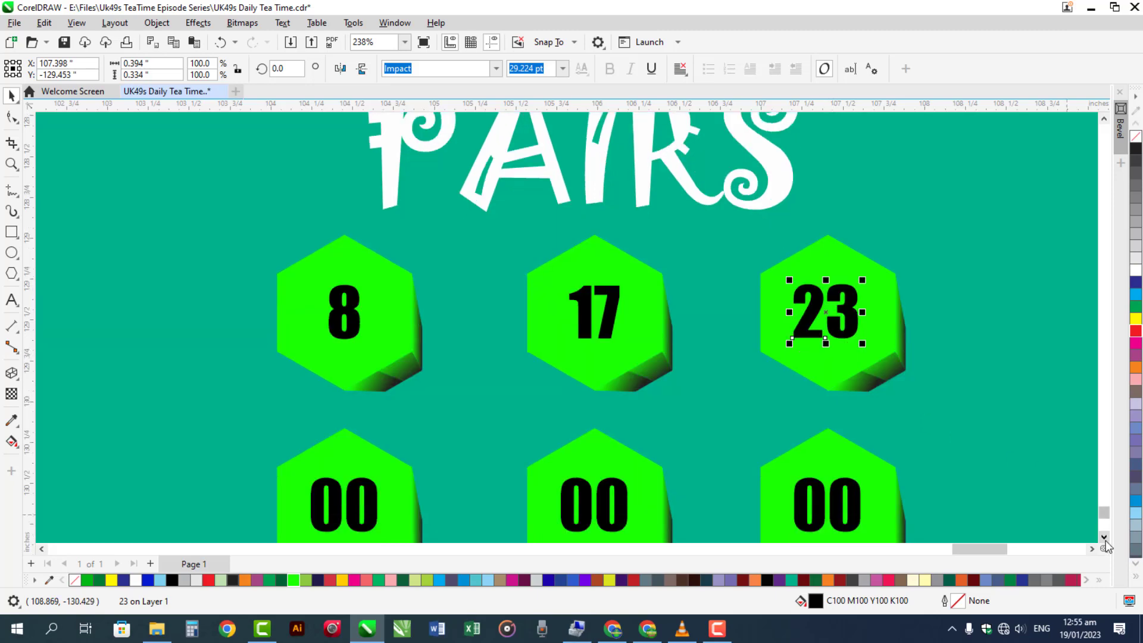
Place reduced copies of the PAIRS heading, about 1.017 inches wide, between the first and second rows and between the second and third rows
{"action": "left_click", "coordinate": [1104, 538]}
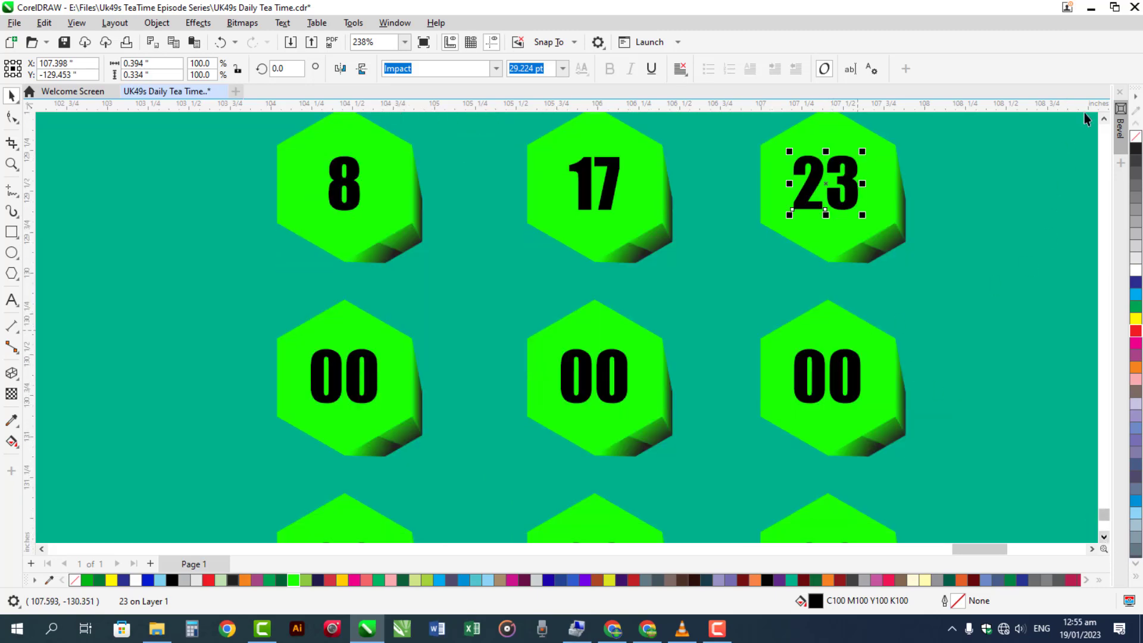
{"action": "scroll", "coordinate": [1084, 118], "scroll_direction": "up", "scroll_amount": 3}
{"action": "left_click", "coordinate": [774, 174]}
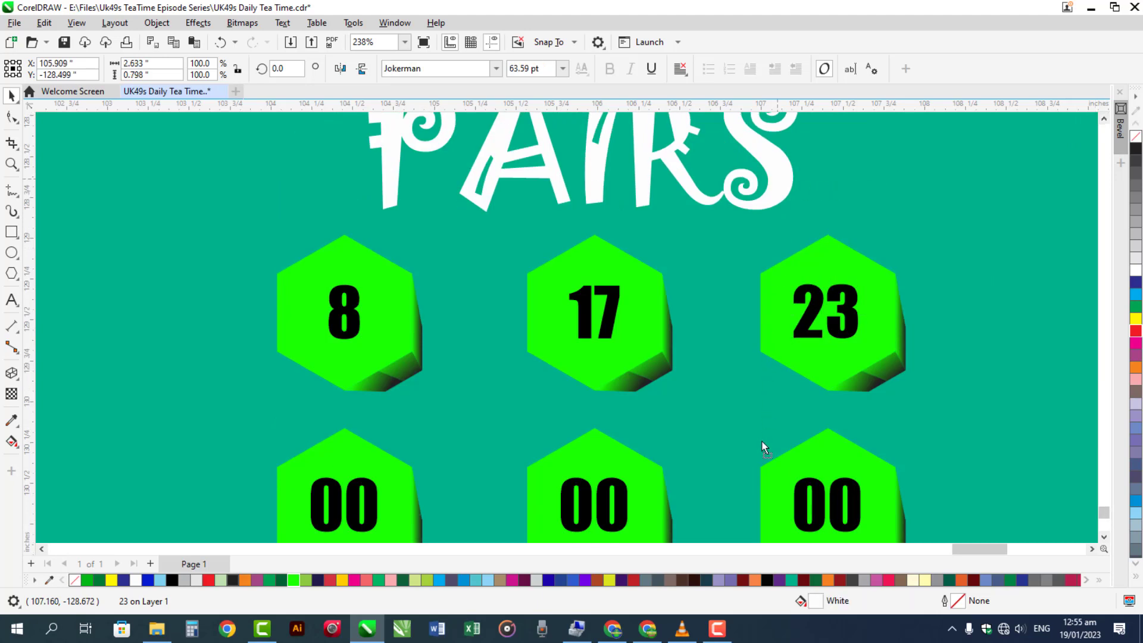
{"action": "left_click_drag", "start_coordinate": [764, 448], "coordinate": [666, 500]}
{"action": "right_click", "coordinate": [774, 504]}
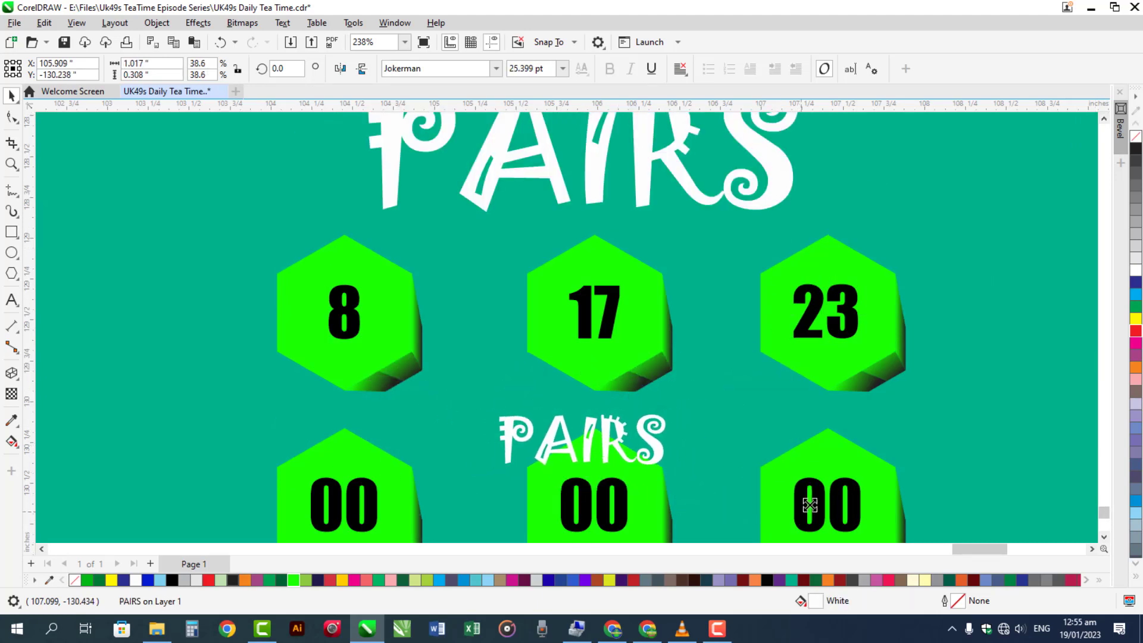
{"action": "scroll", "coordinate": [1105, 542], "scroll_direction": "down", "scroll_amount": 3}
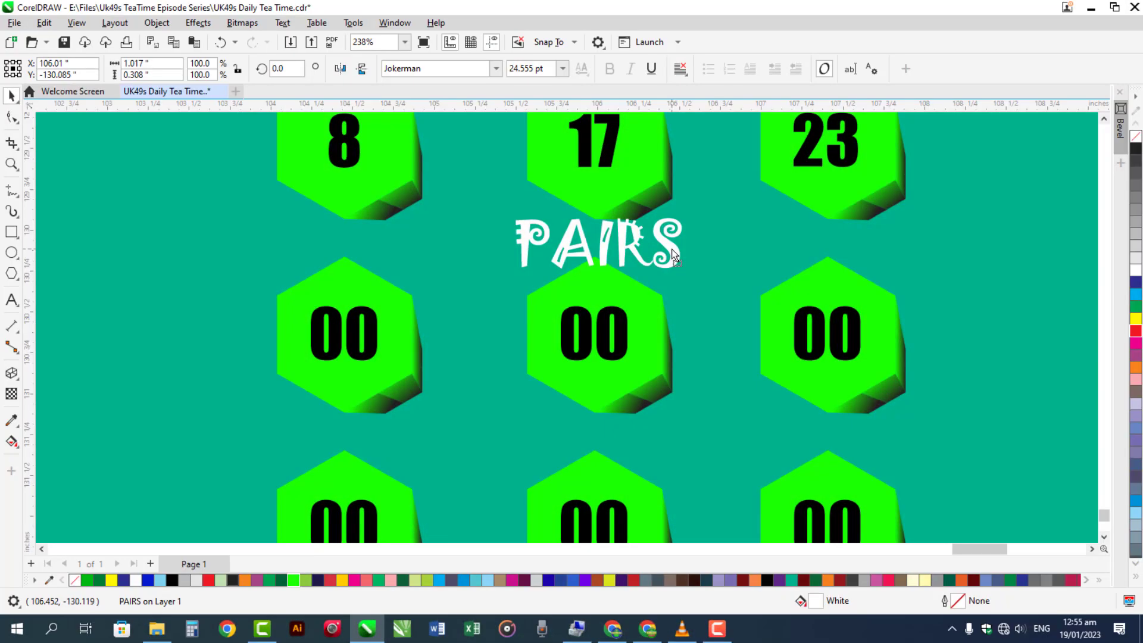
{"action": "left_click", "coordinate": [672, 249]}
{"action": "left_click_drag", "start_coordinate": [671, 249], "coordinate": [670, 438]}
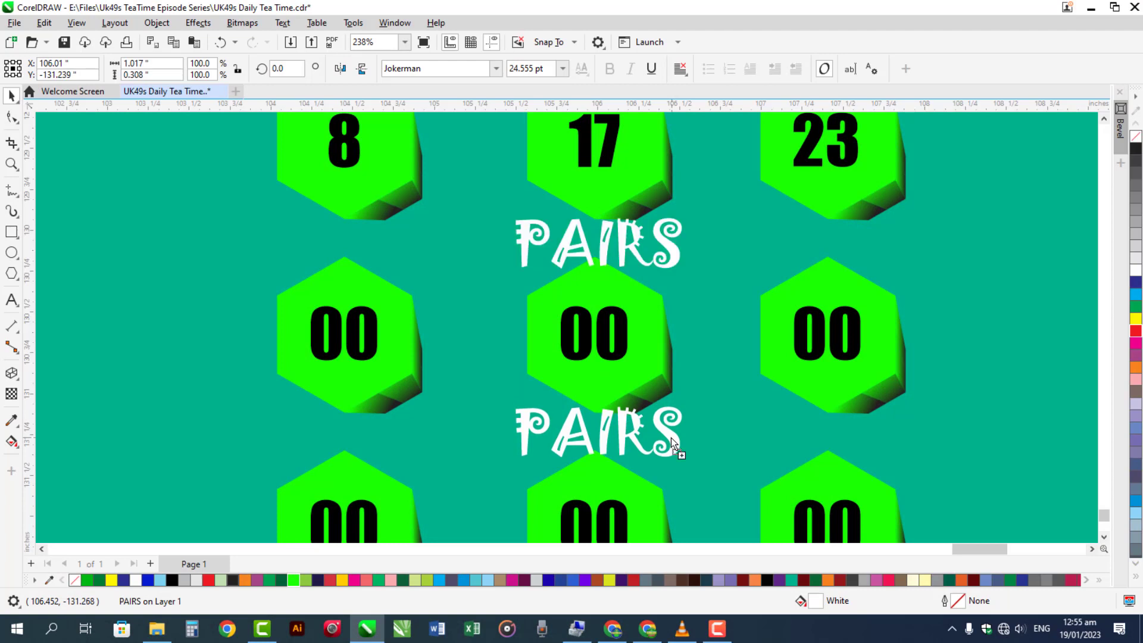
Change the first number in the second PAIRS row to 5 and centre it horizontally in its hexagon
{"action": "double_click", "coordinate": [371, 347]}
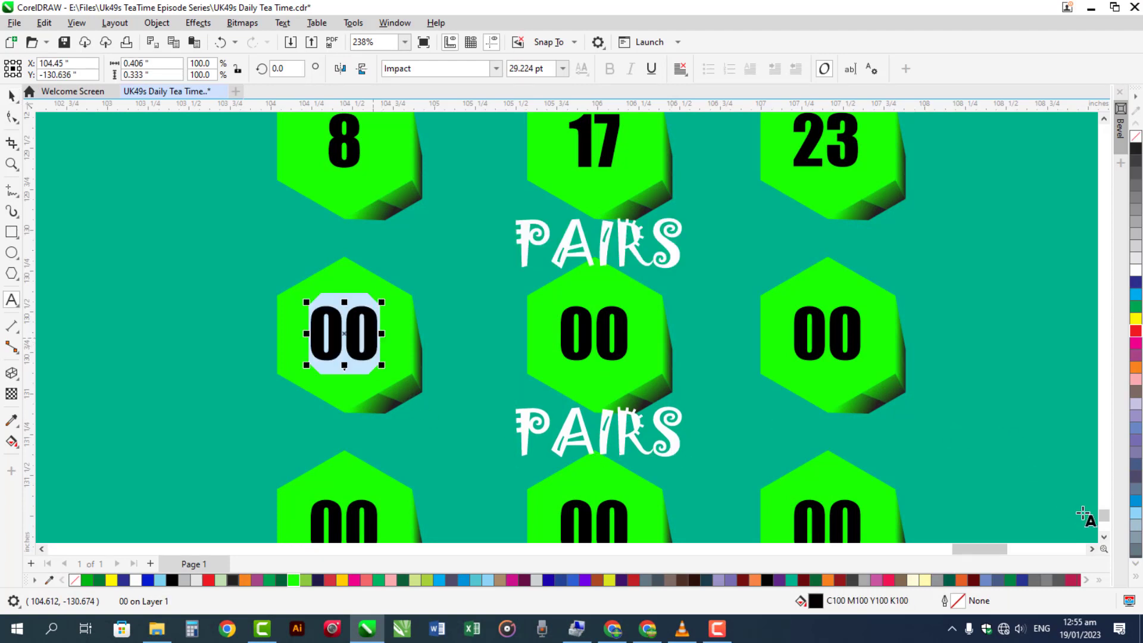
{"action": "left_click", "coordinate": [1103, 536]}
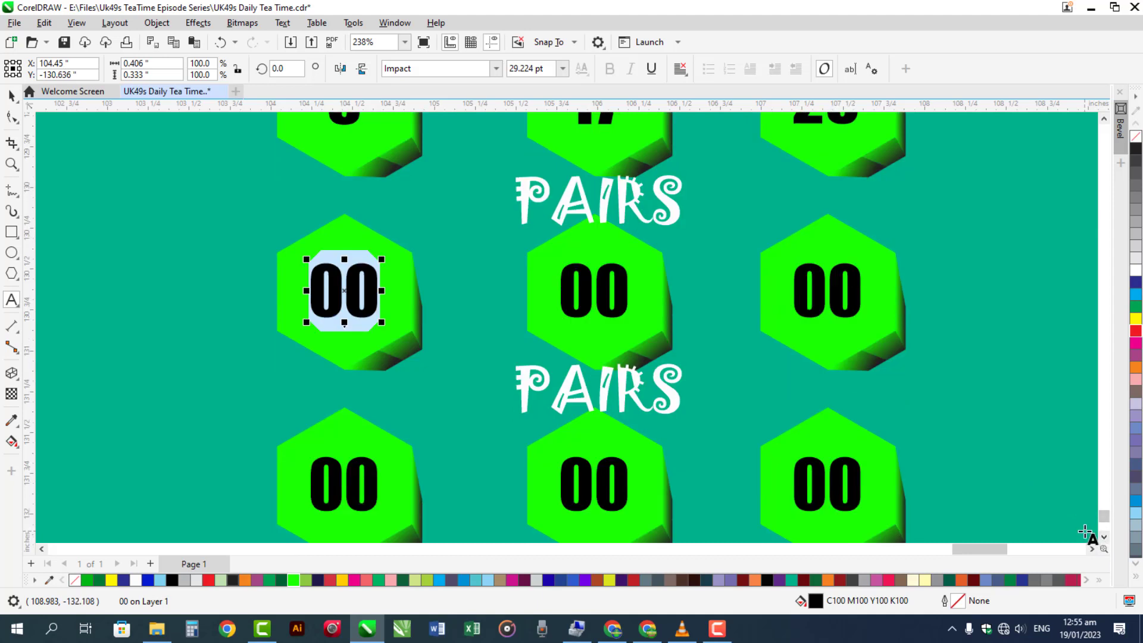
{"action": "type", "text": "5"}
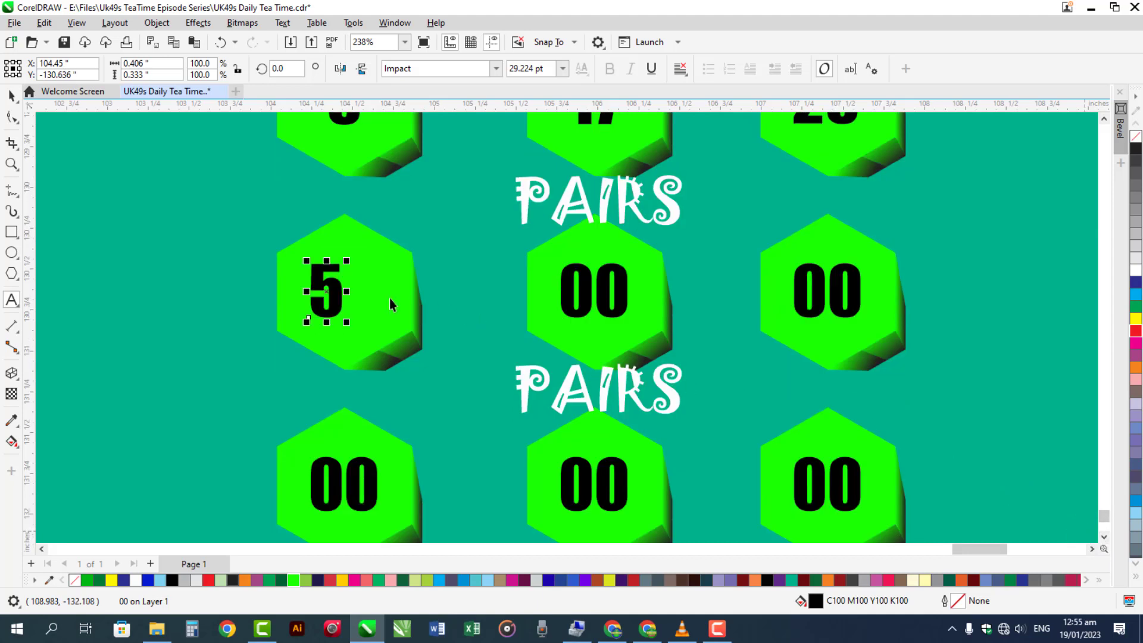
{"action": "left_click", "coordinate": [389, 298], "text": "shift"}
{"action": "key", "text": "c"}
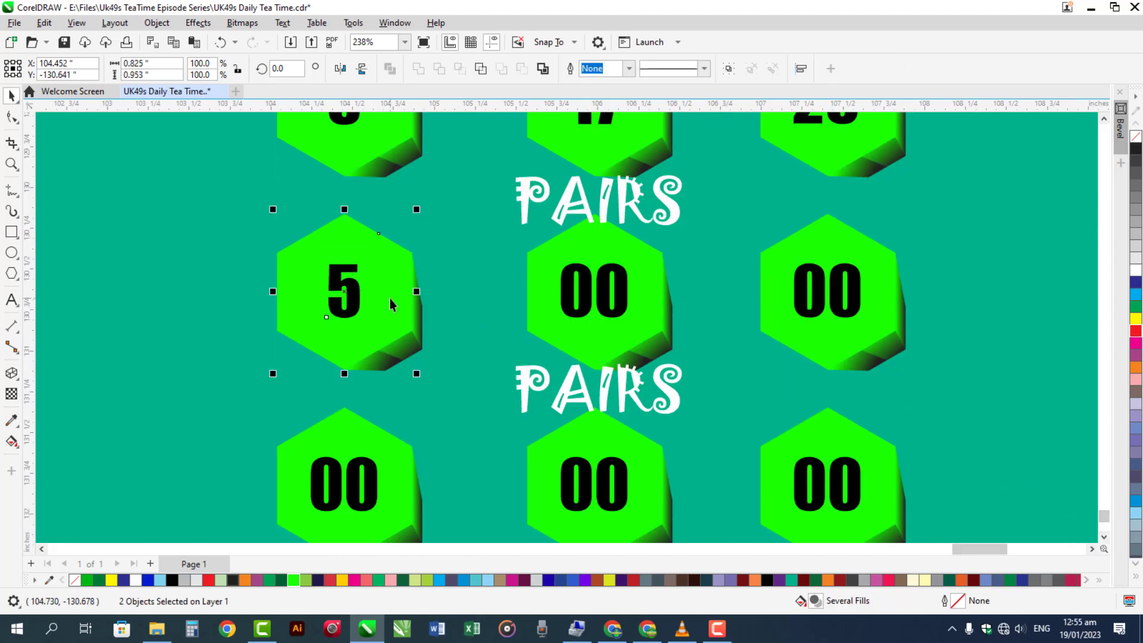
Change the second number in the second PAIRS row to 15 and the third to 25
{"action": "double_click", "coordinate": [583, 297]}
{"action": "double_click", "coordinate": [584, 298]}
{"action": "type", "text": "15"}
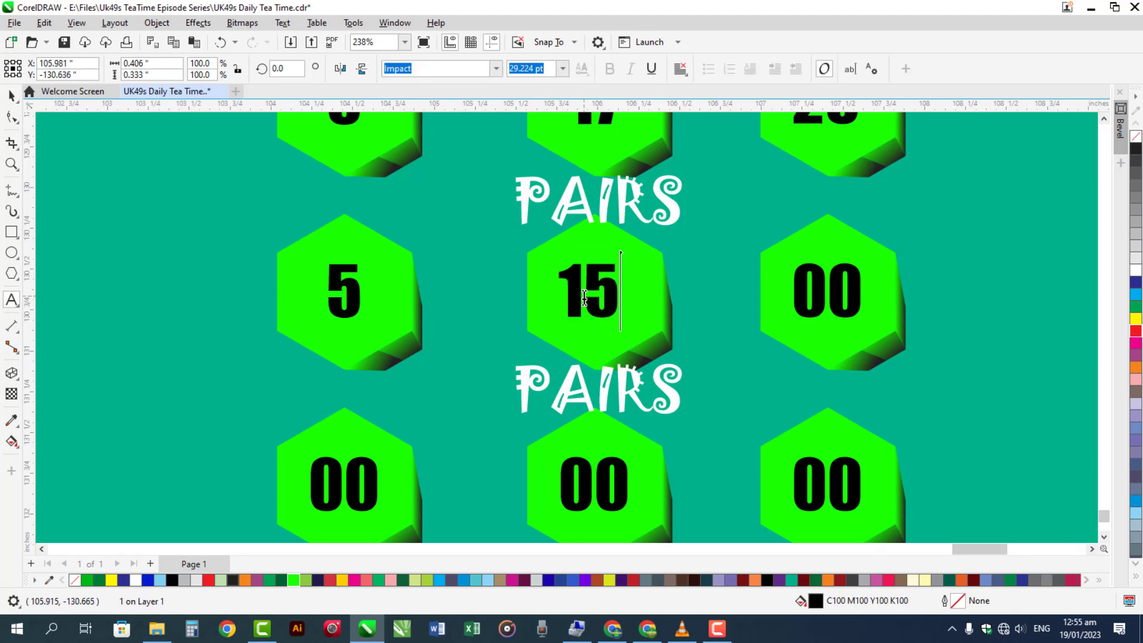
{"action": "key", "text": "ctrl+space"}
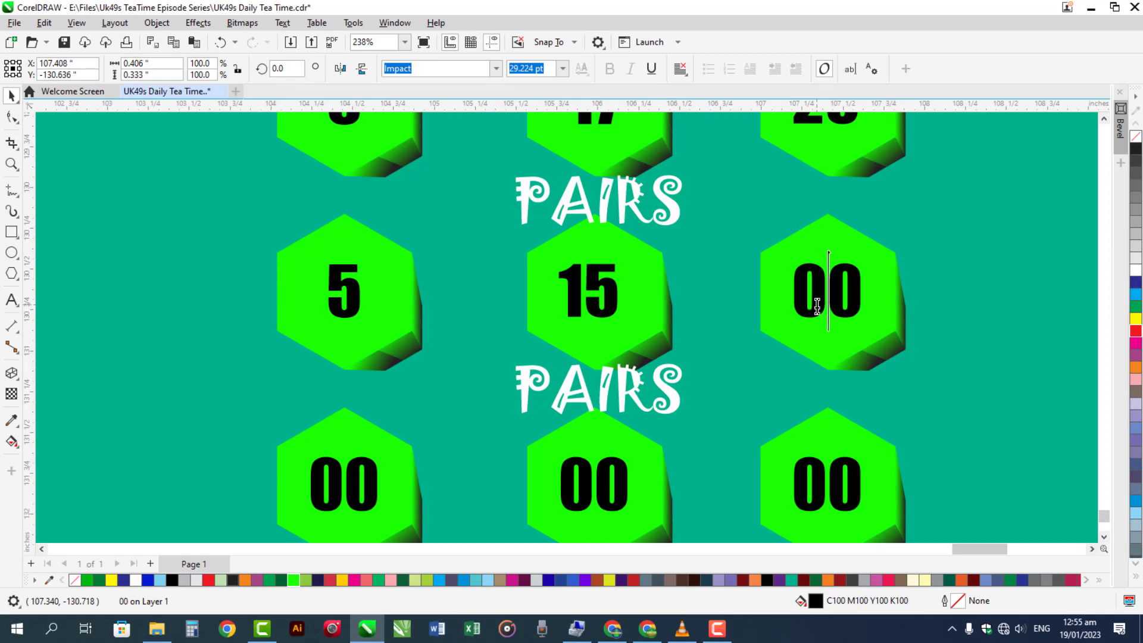
{"action": "double_click", "coordinate": [818, 307]}
{"action": "type", "text": "25"}
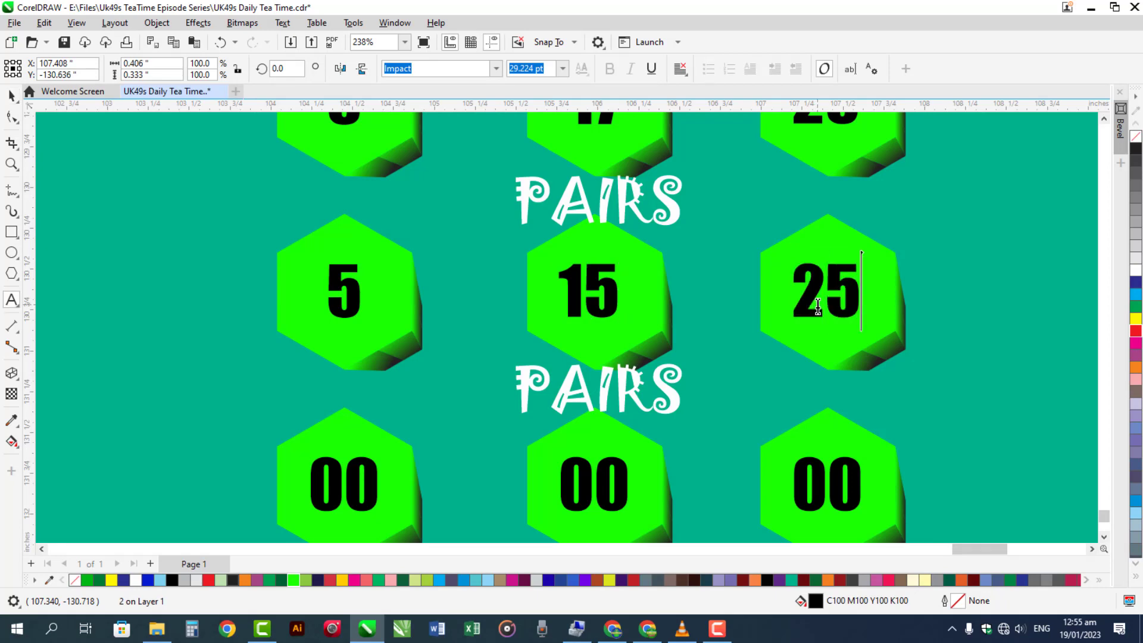
{"action": "key", "text": "ctrl+space"}
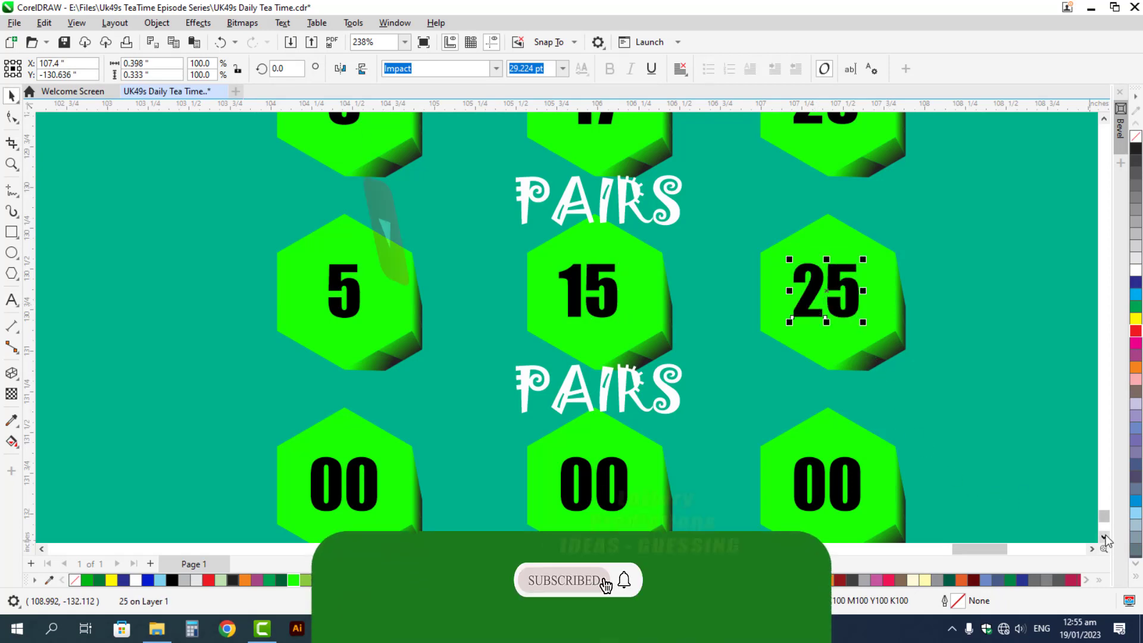
Change the first number in the third PAIRS row to 36
{"action": "left_click", "coordinate": [1104, 536]}
{"action": "left_click", "coordinate": [1104, 536]}
{"action": "left_click", "coordinate": [1104, 536]}
{"action": "left_click", "coordinate": [1104, 537]}
{"action": "left_click", "coordinate": [1104, 536]}
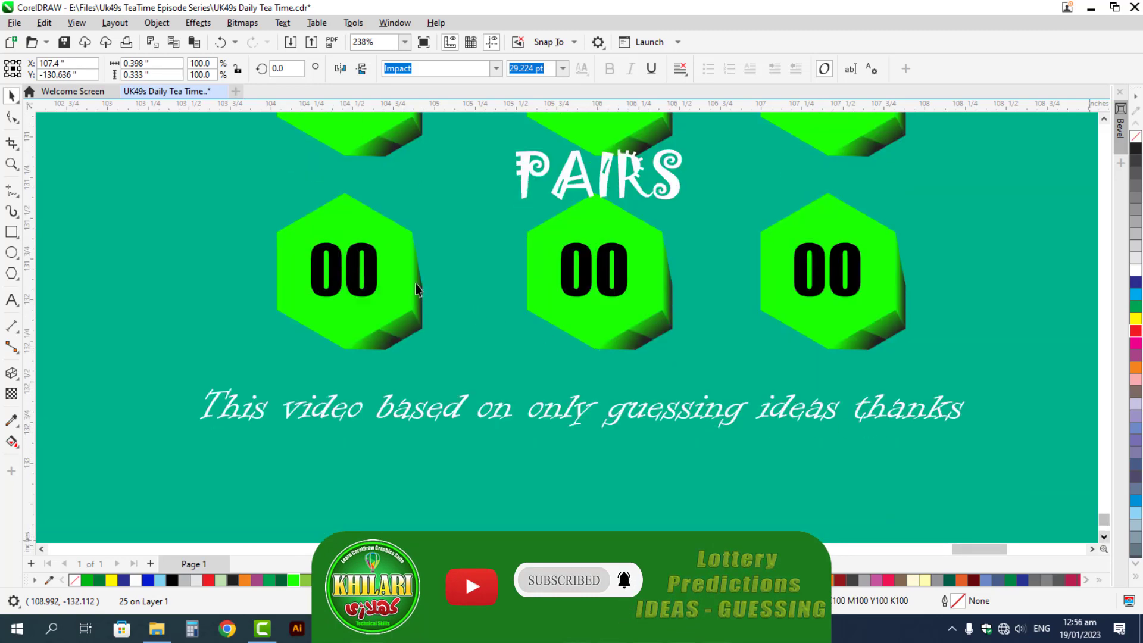
{"action": "double_click", "coordinate": [367, 272]}
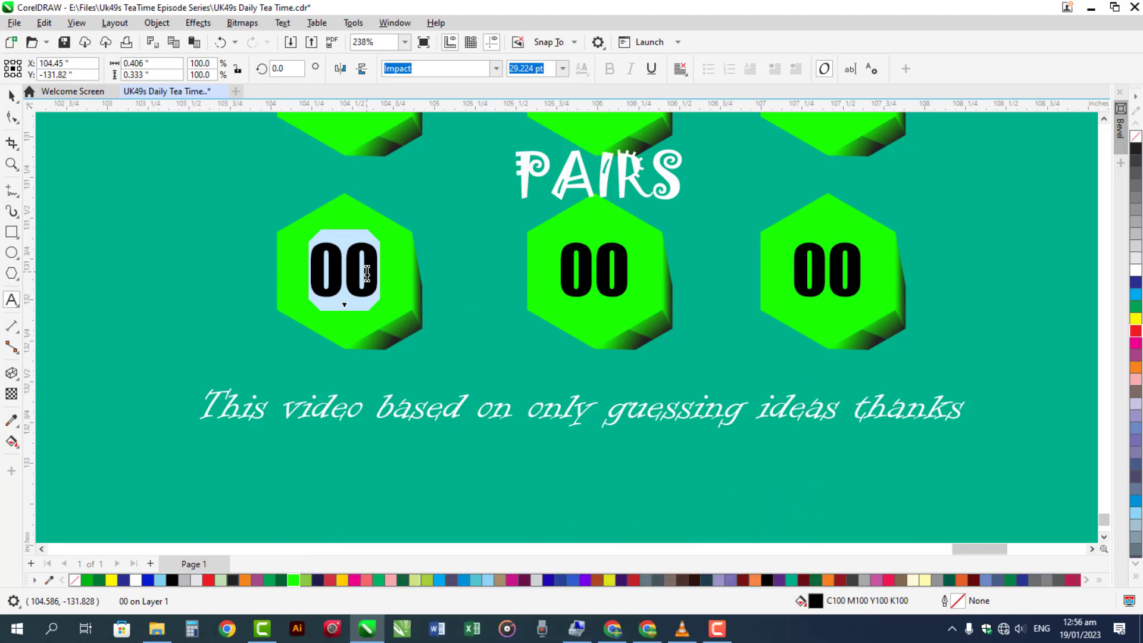
{"action": "type", "text": "36"}
{"action": "key", "text": "ctrl+space"}
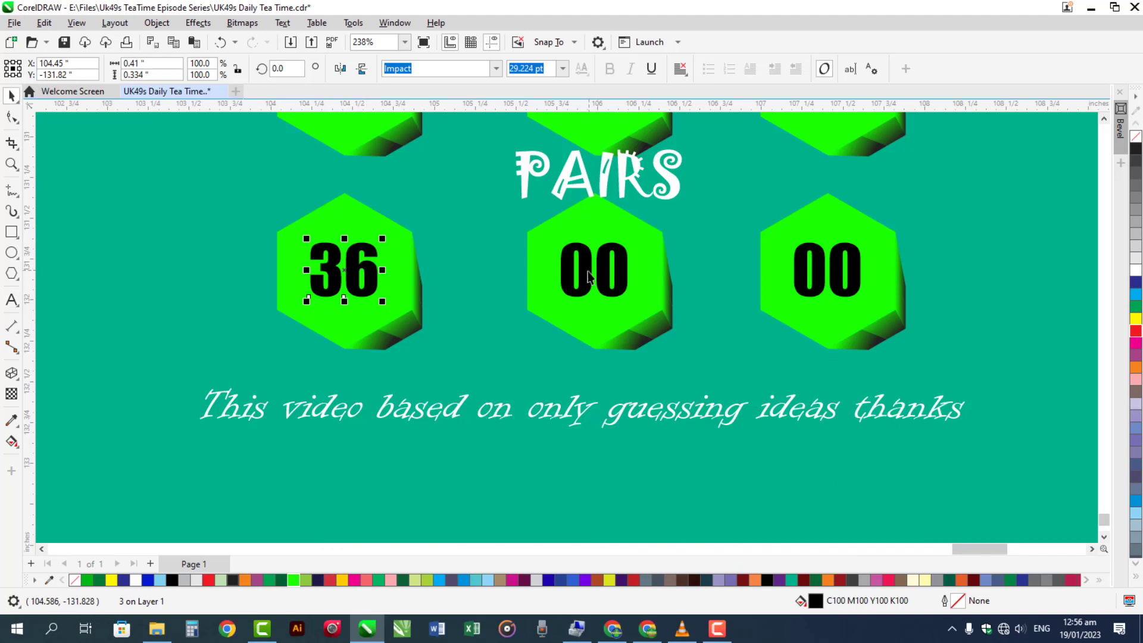
Change the second number in the third PAIRS row to 41 and the third to 42
{"action": "double_click", "coordinate": [588, 275]}
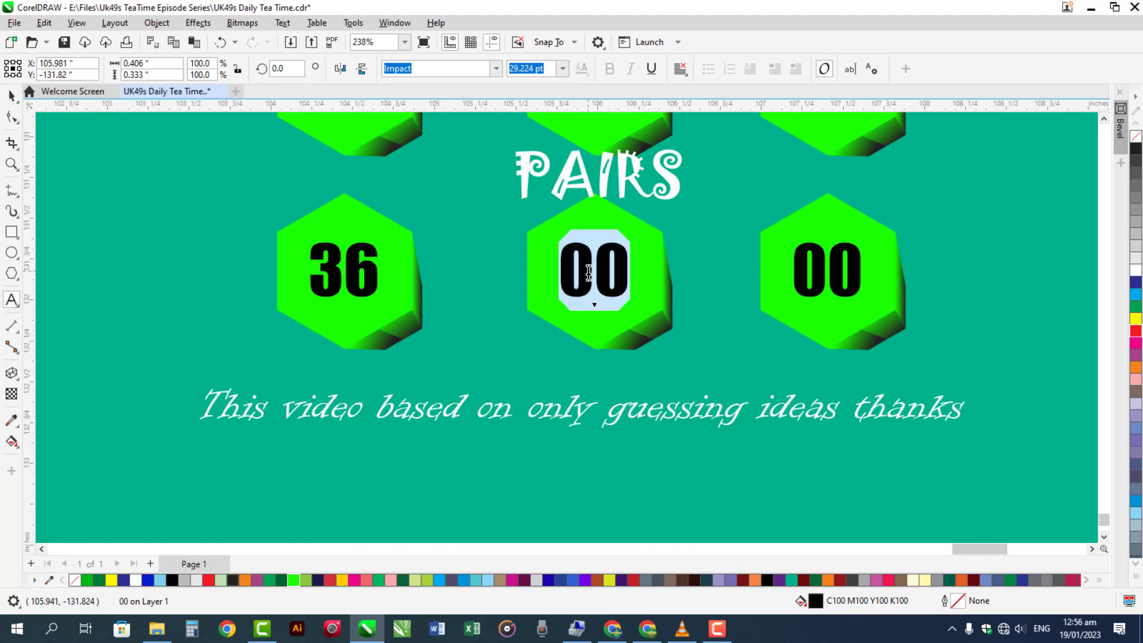
{"action": "type", "text": "41"}
{"action": "key", "text": "ctrl+space"}
{"action": "left_click", "coordinate": [816, 285]}
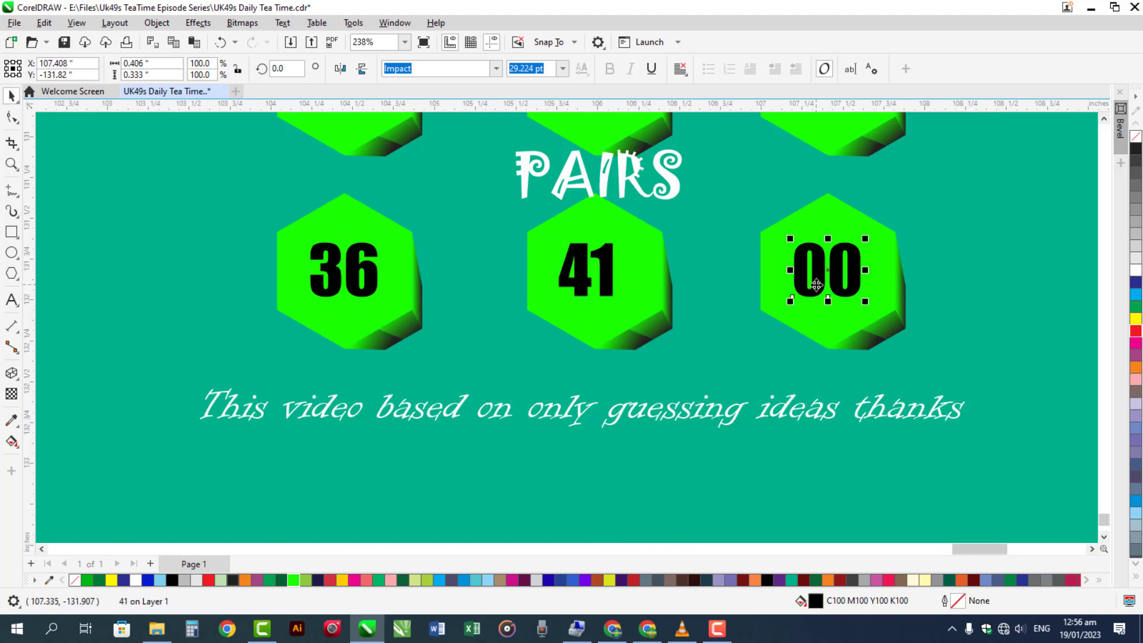
{"action": "double_click", "coordinate": [816, 284]}
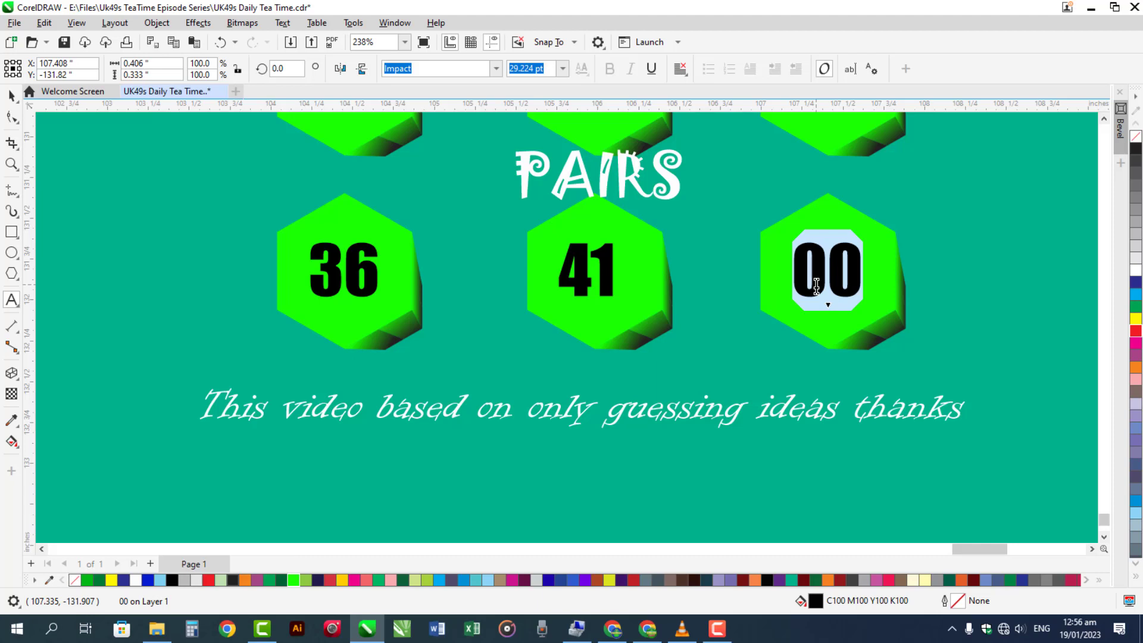
{"action": "type", "text": "42"}
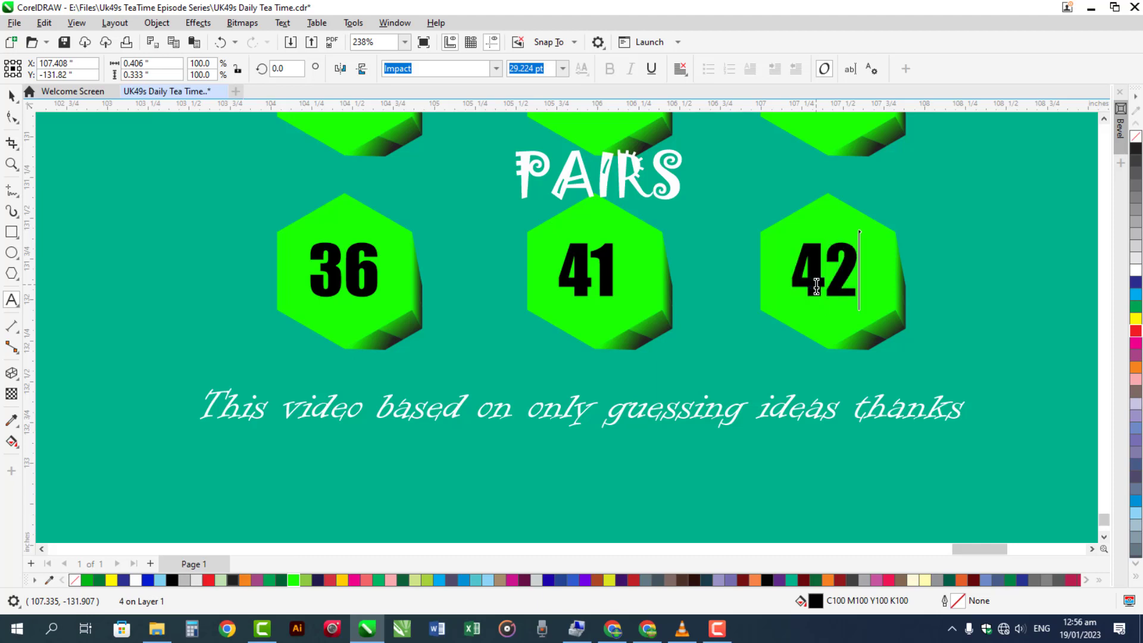
{"action": "key", "text": "ctrl+space"}
Fill the three hexagons of the third PAIRS row with red
{"action": "left_click", "coordinate": [595, 283], "text": "shift"}
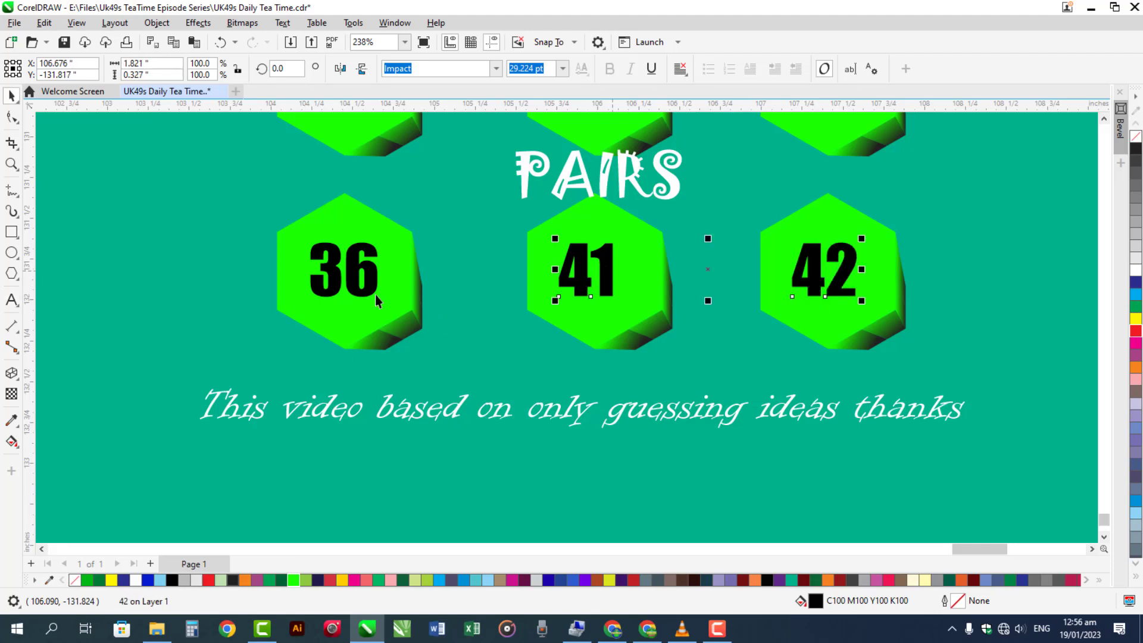
{"action": "left_click", "coordinate": [405, 306]}
{"action": "left_click", "coordinate": [602, 330], "text": "shift"}
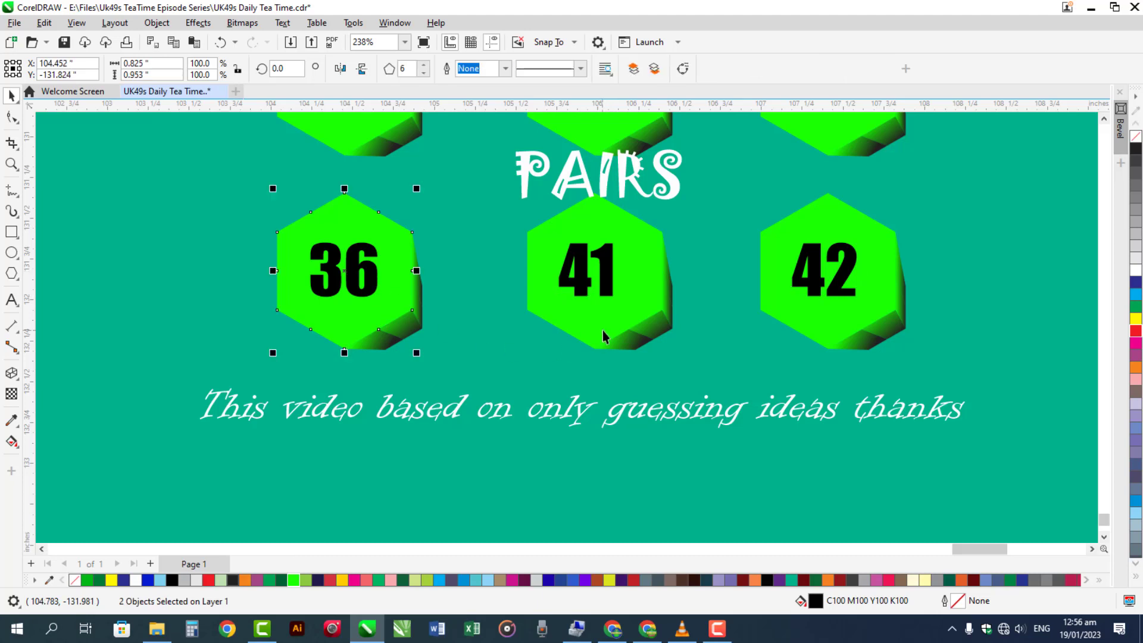
{"action": "left_click", "coordinate": [839, 327], "text": "shift"}
{"action": "left_click", "coordinate": [1135, 331]}
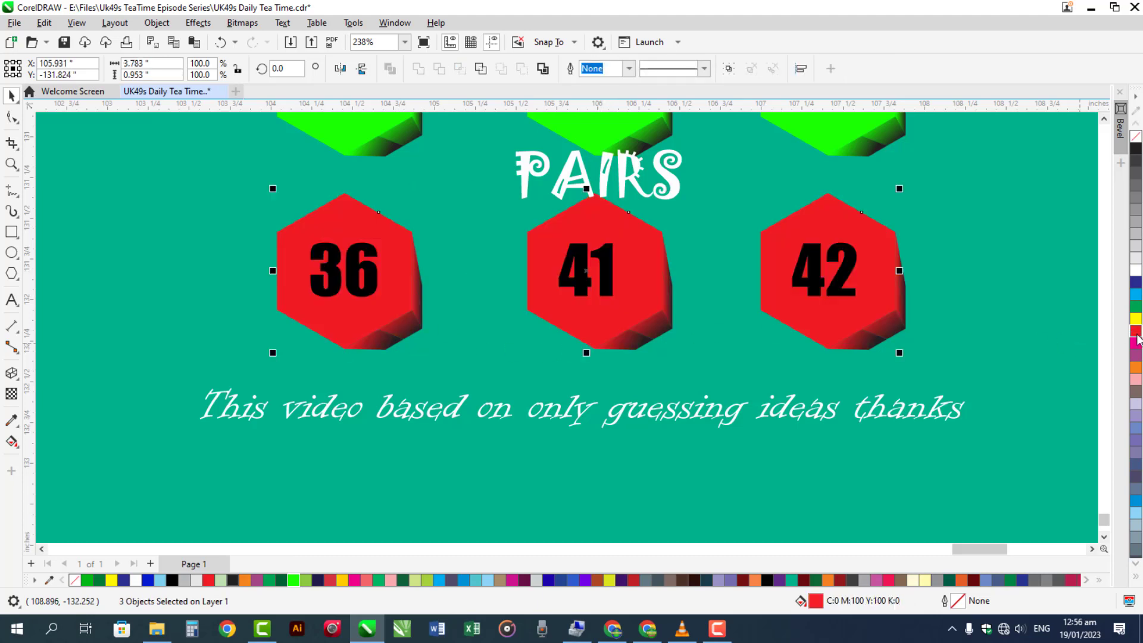
Give the numbers 36, 41 and 42 in the third PAIRS row a white outline
{"action": "left_click", "coordinate": [843, 293]}
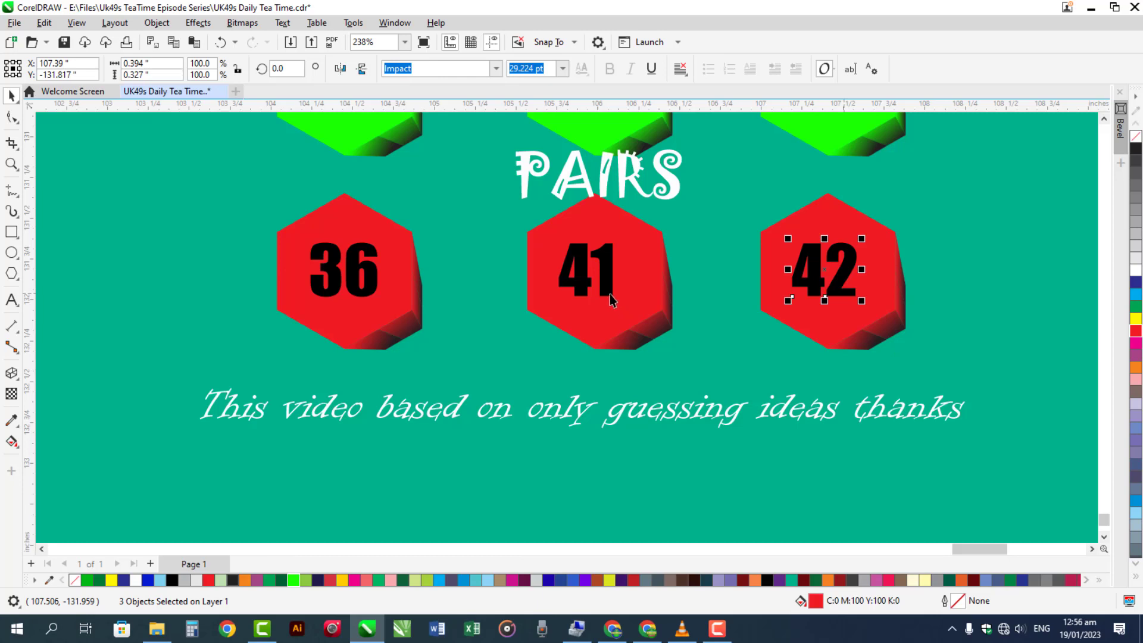
{"action": "left_click", "coordinate": [610, 294], "text": "shift"}
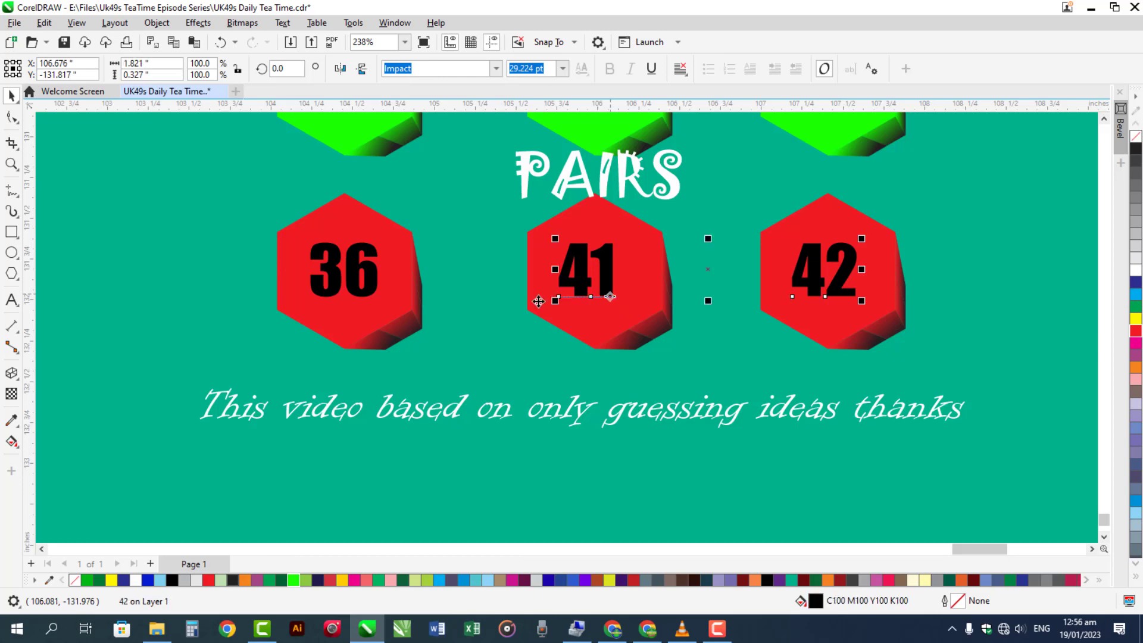
{"action": "left_click", "coordinate": [370, 290], "text": "shift"}
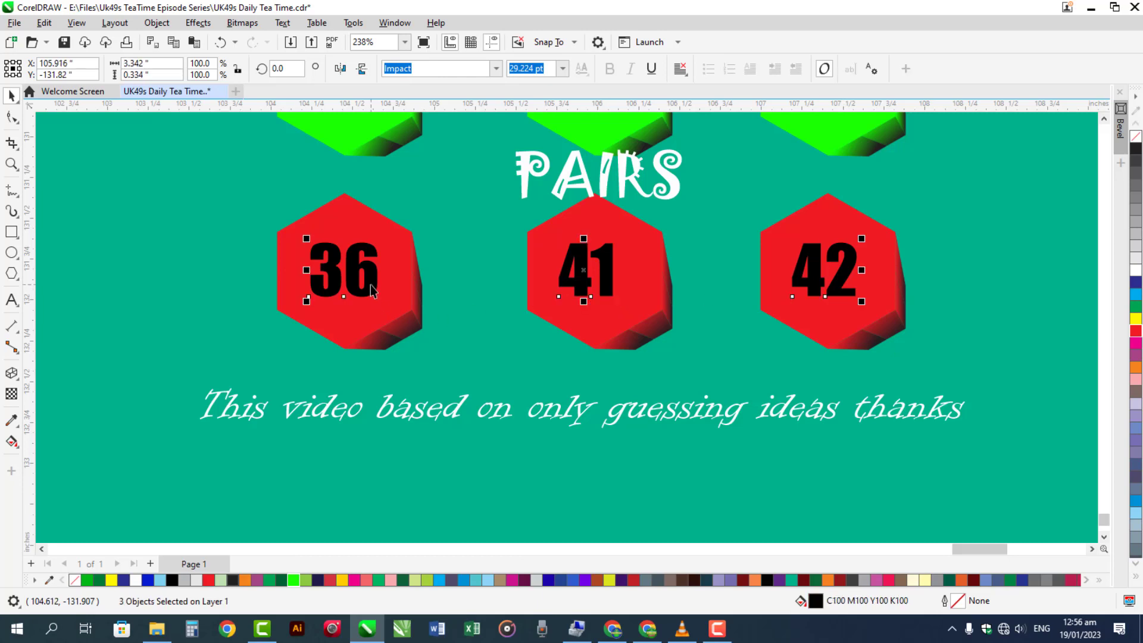
{"action": "right_click", "coordinate": [1134, 271]}
Shift the closing line "This video based on only guessing ideas thanks" about 0.07 inches to the right, under the middle hexagon
{"action": "left_click", "coordinate": [733, 409]}
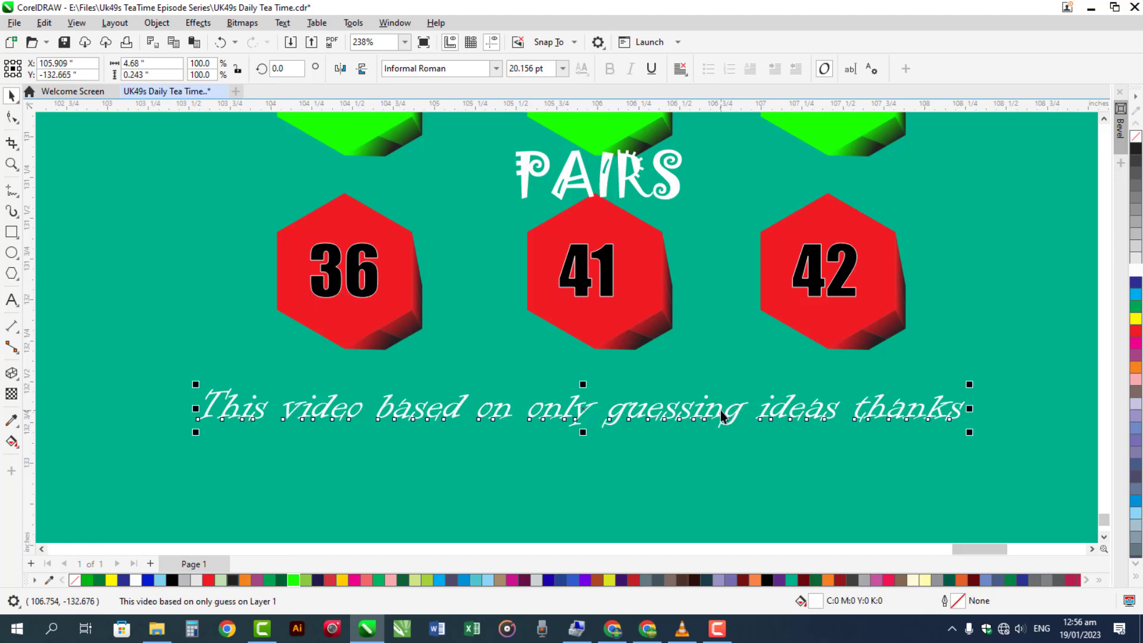
{"action": "left_click_drag", "start_coordinate": [732, 410], "coordinate": [737, 416]}
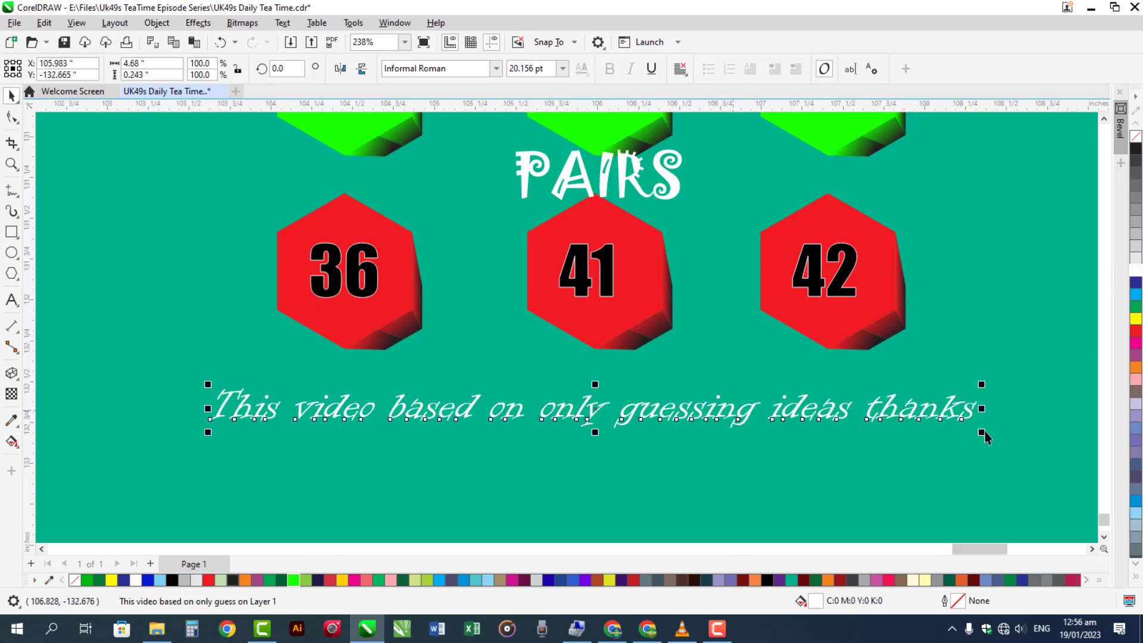